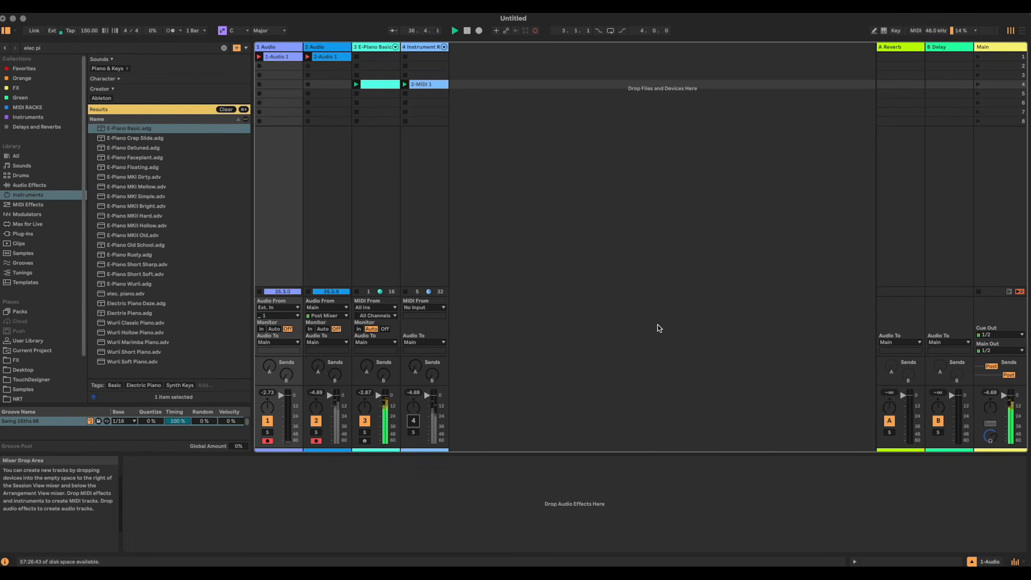
Stop the E-Piano Basic clip, mute the Instrument Rack track and narrow it in front of the E-Piano Basic track
{"action": "left_click", "coordinate": [357, 94]}
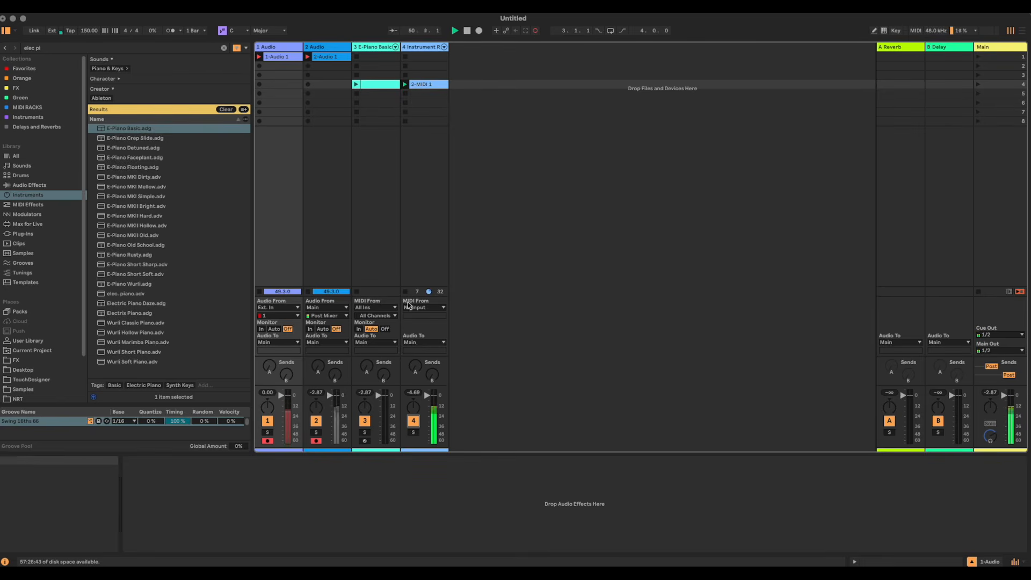
{"action": "left_click", "coordinate": [413, 421]}
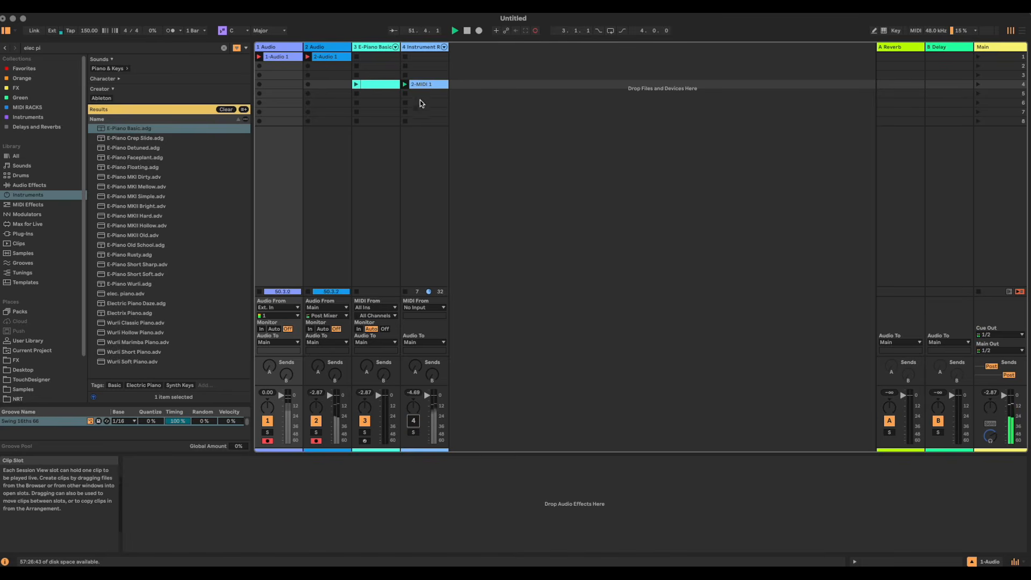
{"action": "left_click_drag", "start_coordinate": [449, 47], "coordinate": [420, 47]}
{"action": "key", "text": "shift+slash"}
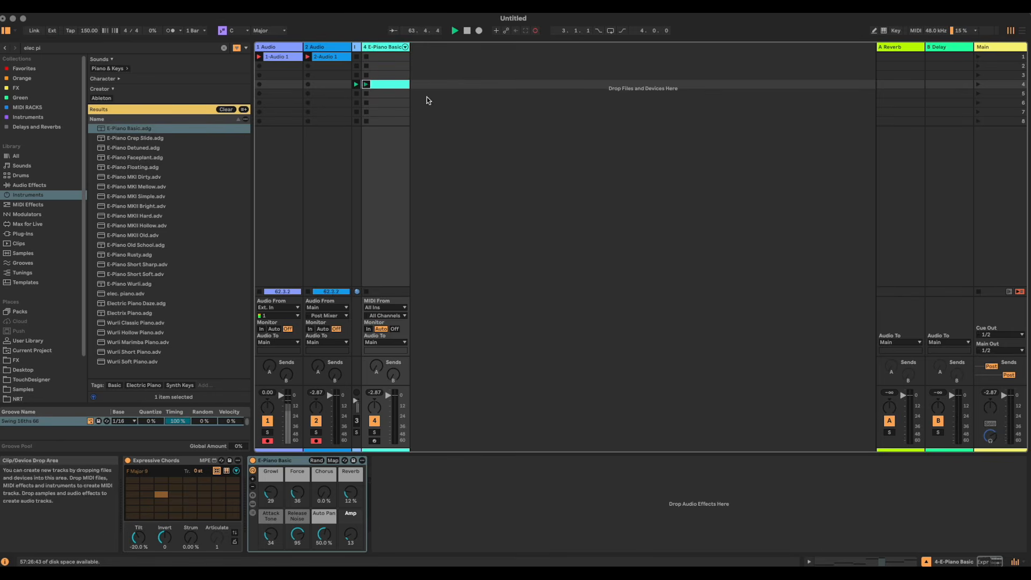
Inspect the notes in the E-Piano Basic clip and return to the track's device chain
{"action": "double_click", "coordinate": [391, 85]}
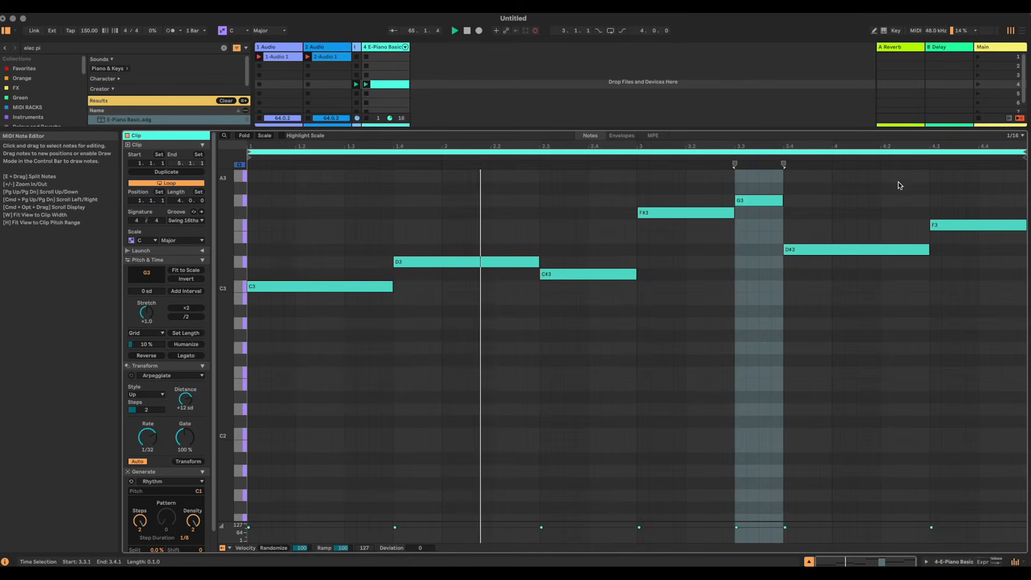
{"action": "left_click_drag", "start_coordinate": [749, 131], "coordinate": [758, 281]}
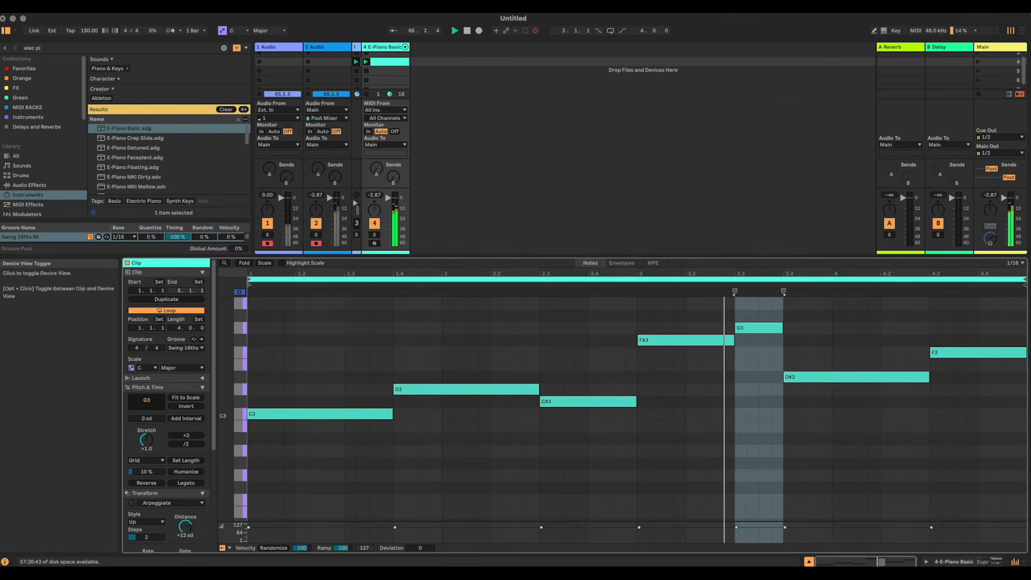
{"action": "left_click", "coordinate": [982, 562]}
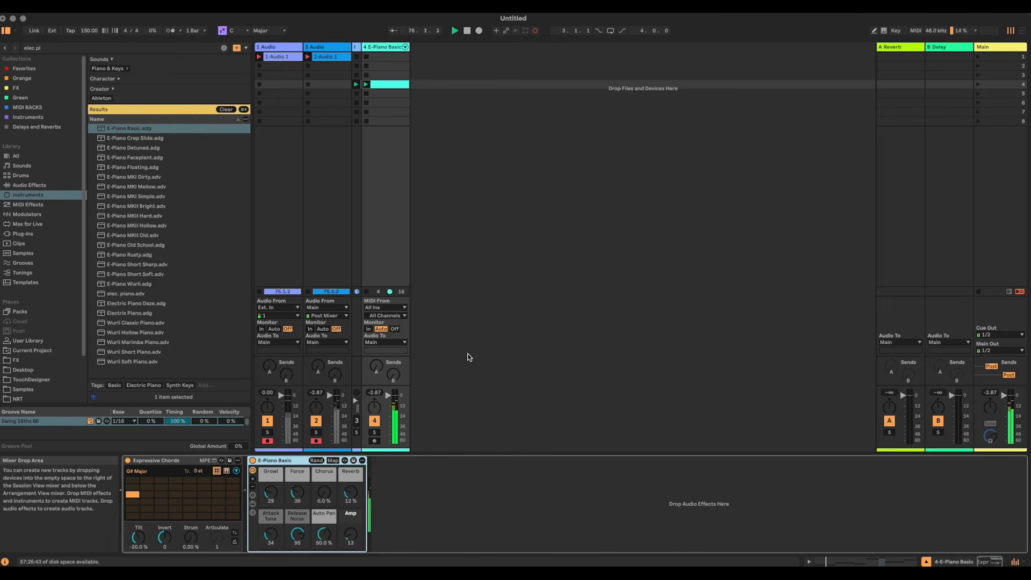
Insert a new MIDI track after E-Piano Basic, arm it and set its MIDI input to 4-E-Piano Basic
{"action": "left_click", "coordinate": [519, 334]}
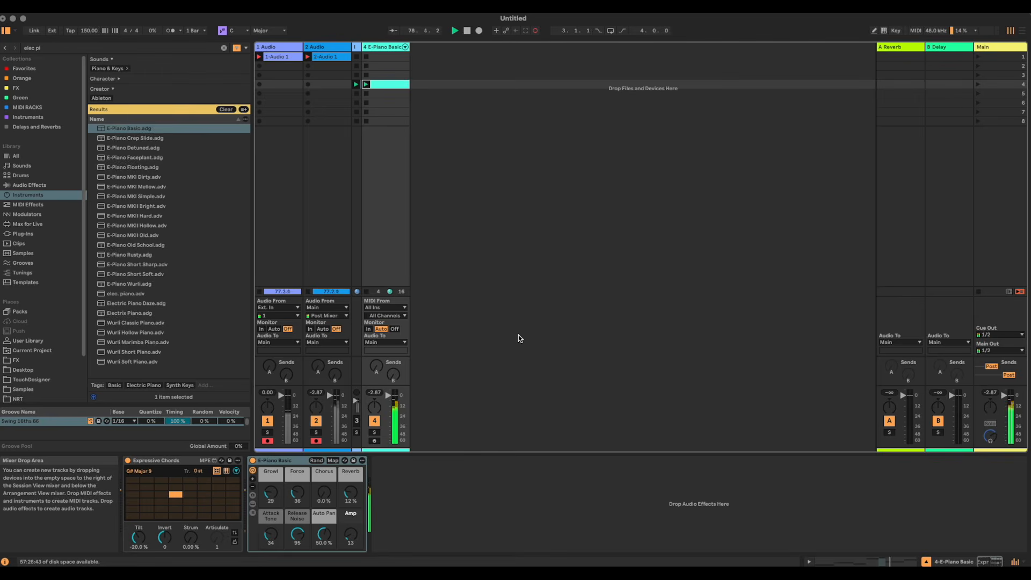
{"action": "key", "text": "super+shift+t"}
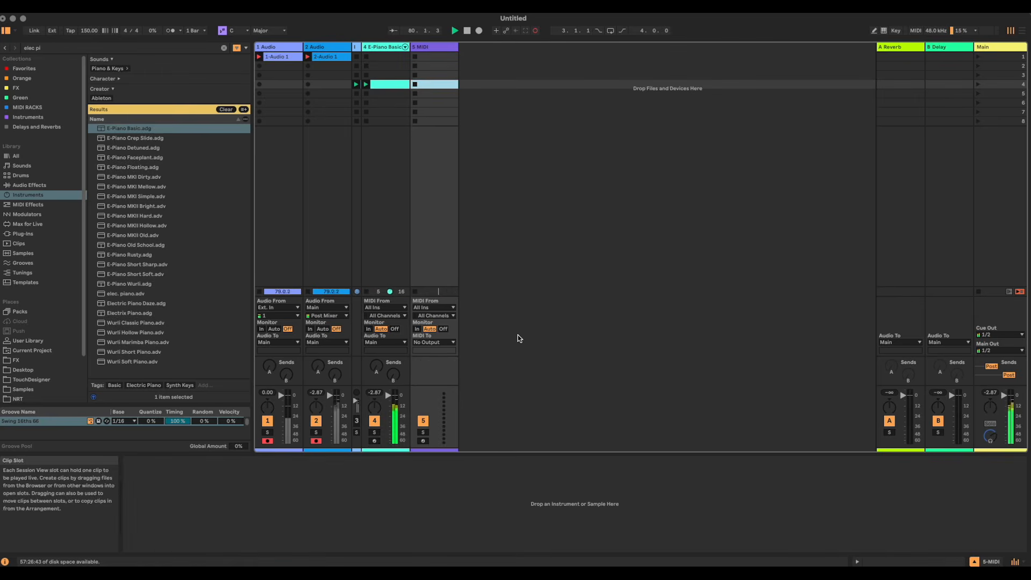
{"action": "left_click", "coordinate": [423, 441]}
{"action": "left_click", "coordinate": [438, 308]}
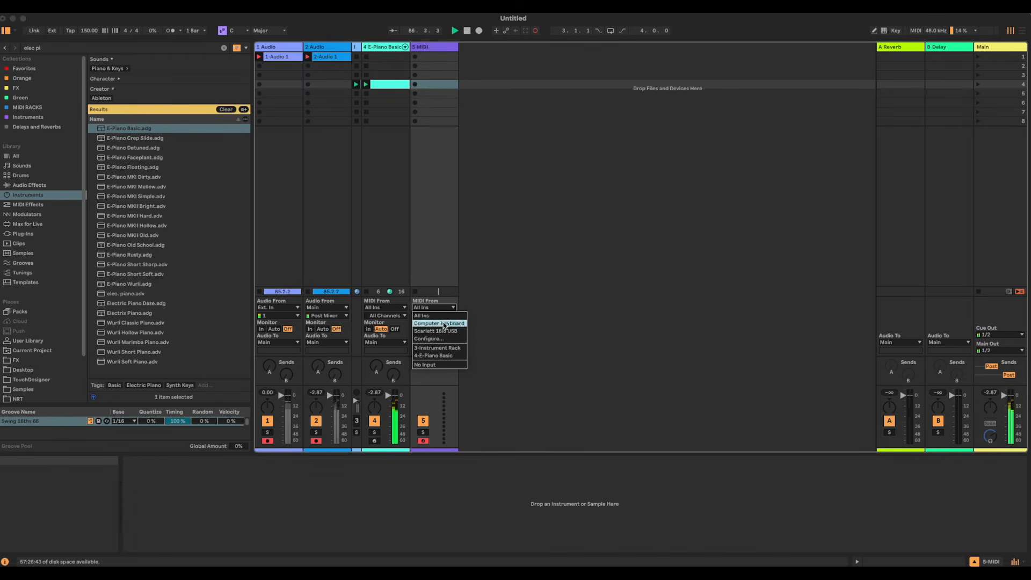
{"action": "left_click", "coordinate": [453, 356]}
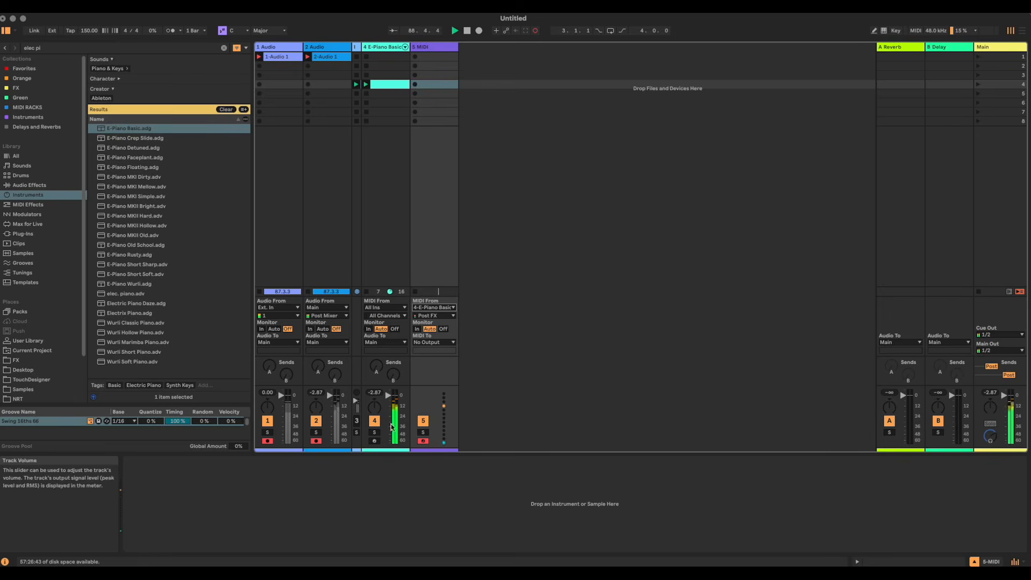
Record the E-Piano Basic track's chord output into the new MIDI track's fourth clip slot, stopping after at least four bars
{"action": "double_click", "coordinate": [389, 86]}
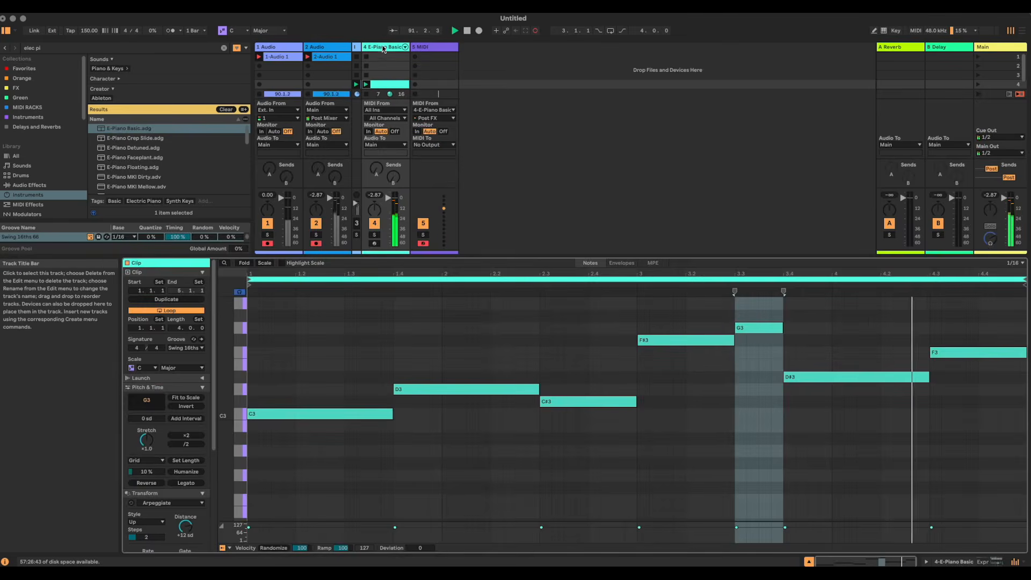
{"action": "key", "text": "Right"}
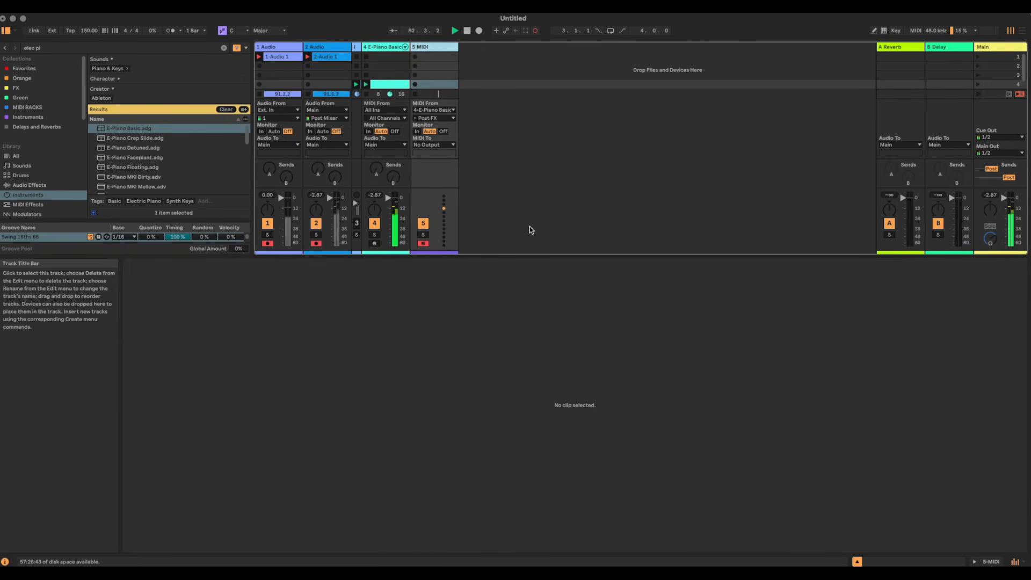
{"action": "left_click_drag", "start_coordinate": [520, 254], "coordinate": [526, 405]}
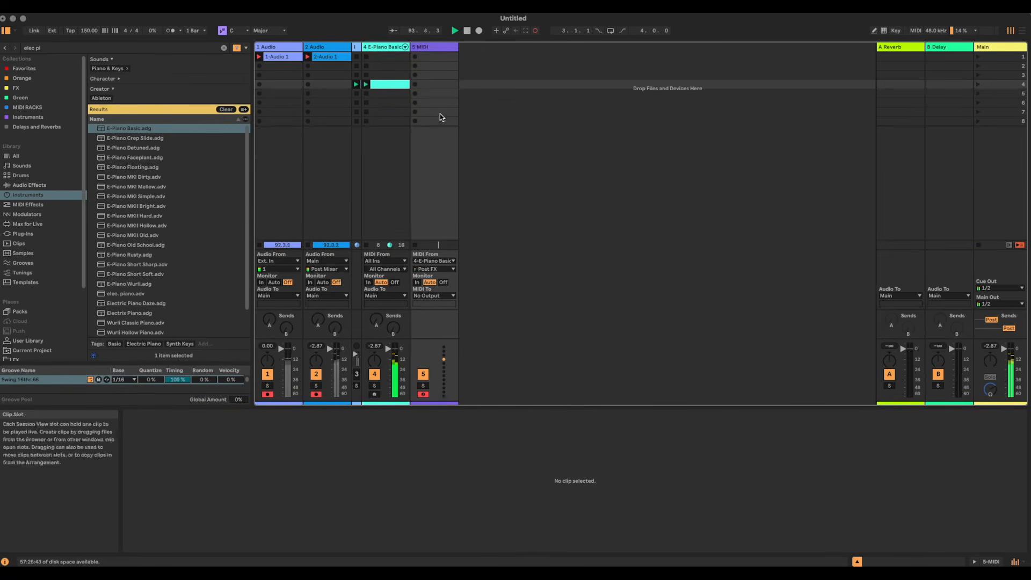
{"action": "left_click", "coordinate": [415, 85]}
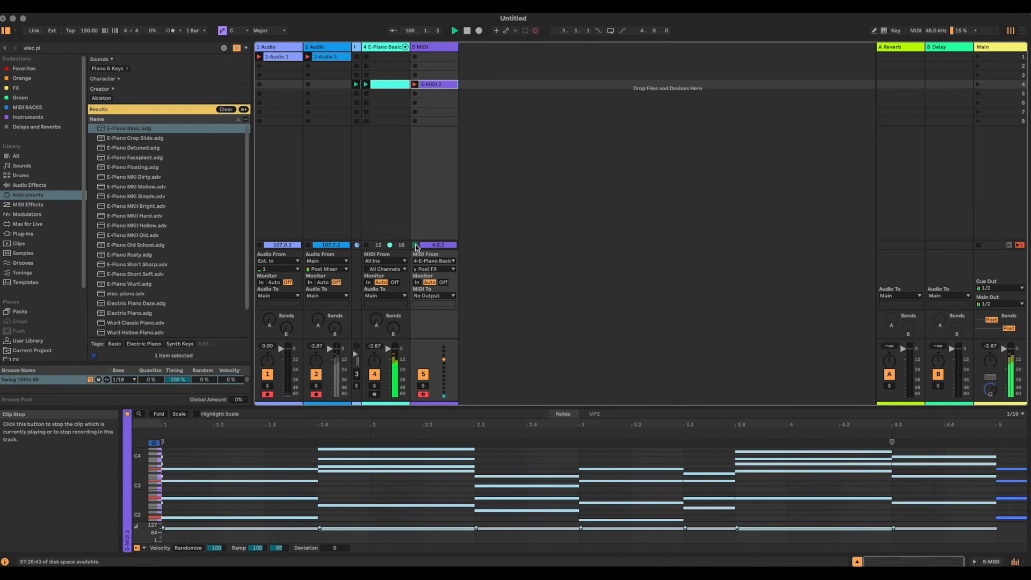
{"action": "left_click", "coordinate": [416, 245]}
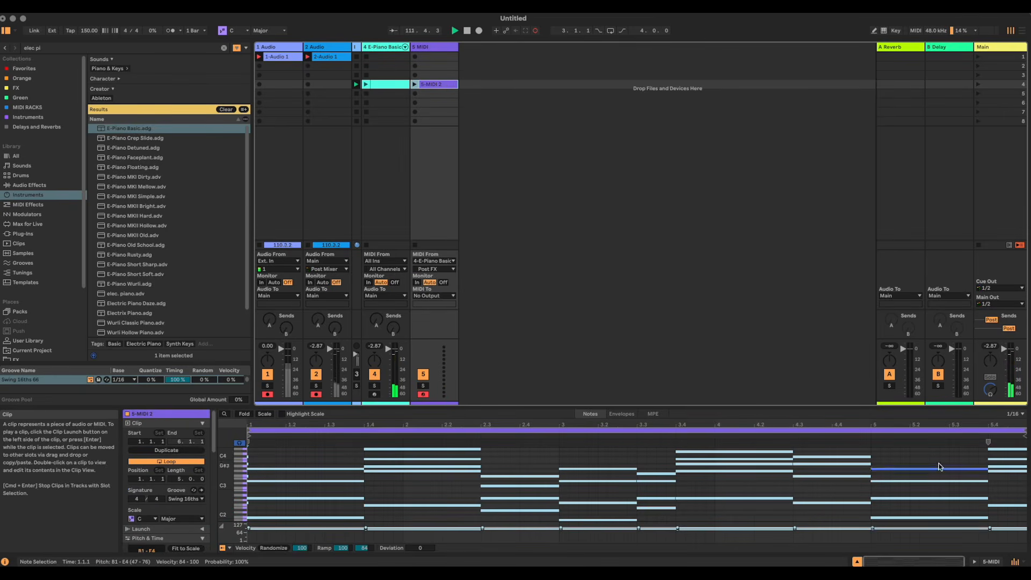
Delete the recorded notes from bar 5 onward and shorten the clip and its loop to four bars
{"action": "left_click_drag", "start_coordinate": [913, 453], "coordinate": [1025, 460]}
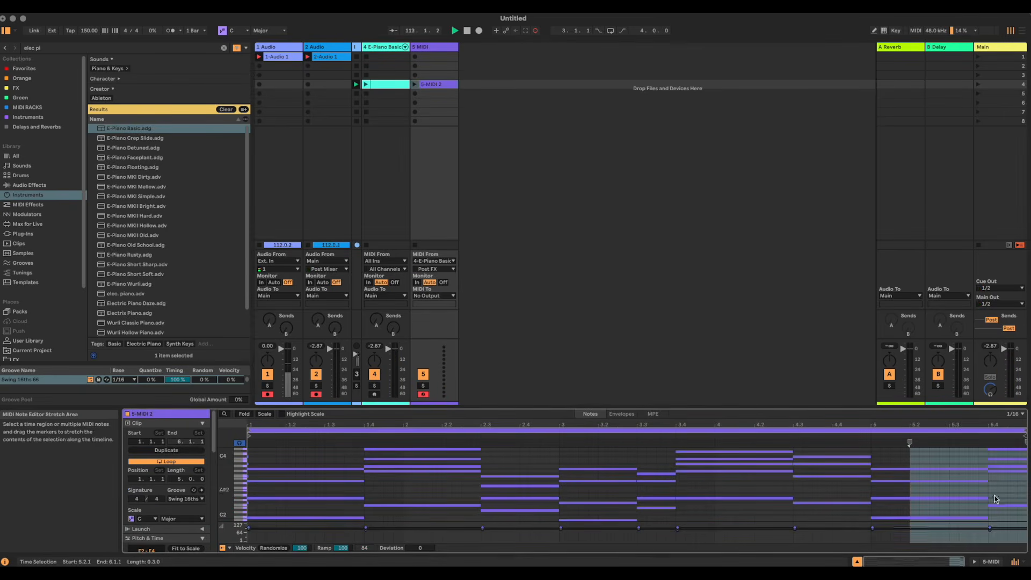
{"action": "left_click_drag", "start_coordinate": [756, 409], "coordinate": [755, 292]}
{"action": "left_click_drag", "start_coordinate": [919, 457], "coordinate": [1028, 271]}
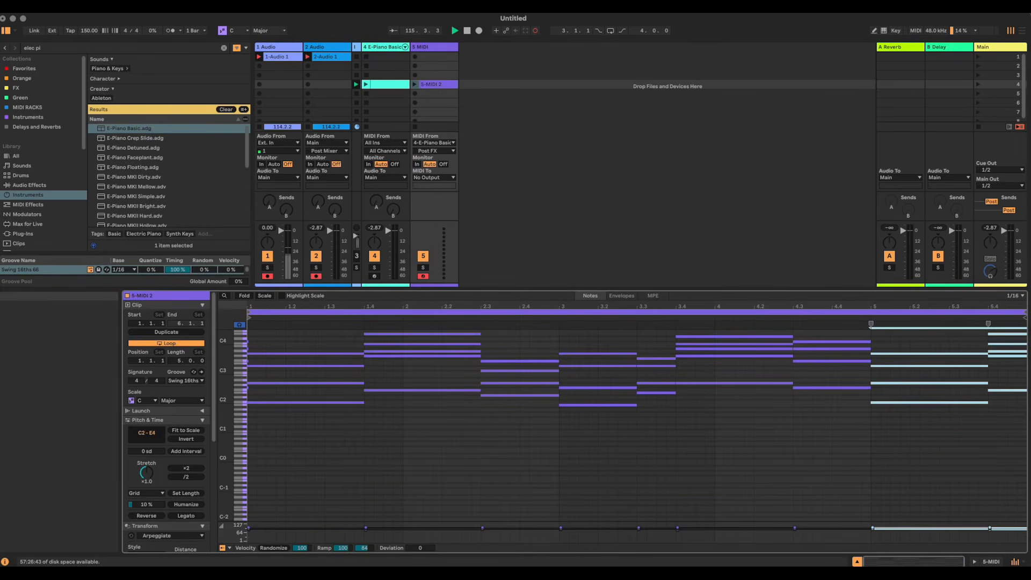
{"action": "key", "text": "Delete"}
{"action": "left_click_drag", "start_coordinate": [1021, 316], "coordinate": [872, 320]}
{"action": "left_click_drag", "start_coordinate": [1023, 311], "coordinate": [870, 316]}
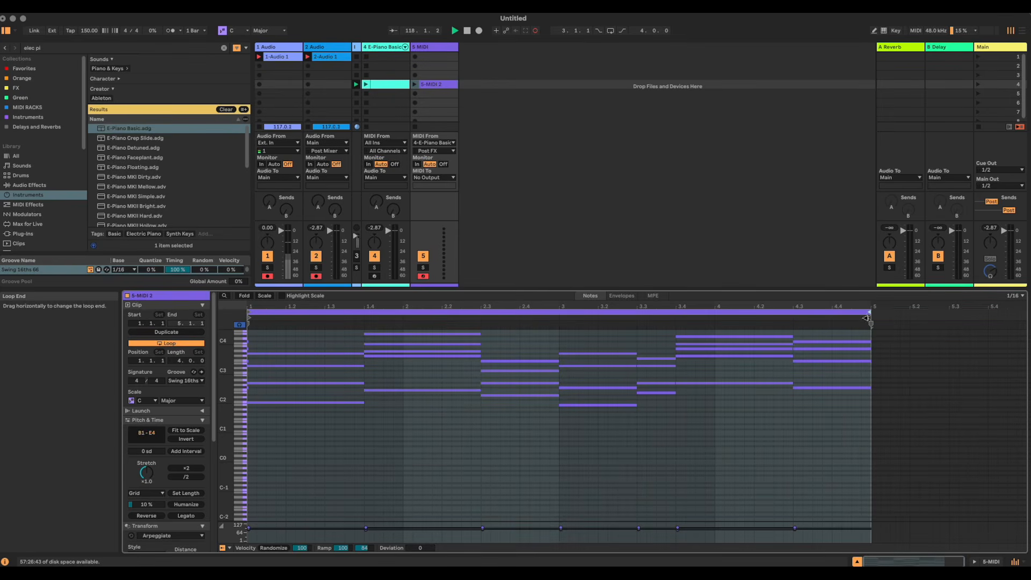
{"action": "left_click_drag", "start_coordinate": [511, 290], "coordinate": [528, 380]}
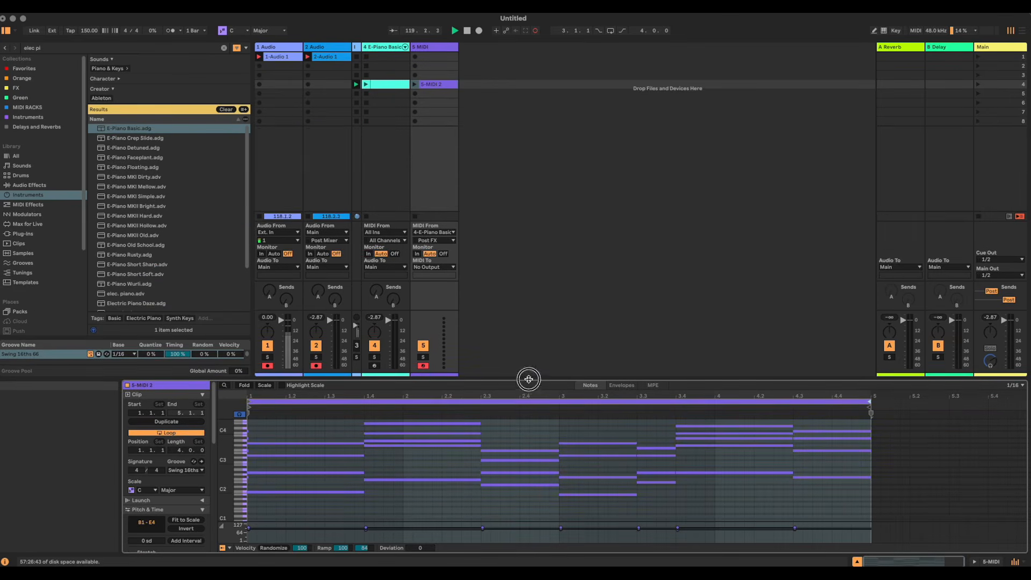
Mute the E-Piano Basic track and load the Wavetable instrument onto the new MIDI track
{"action": "left_click", "coordinate": [374, 346]}
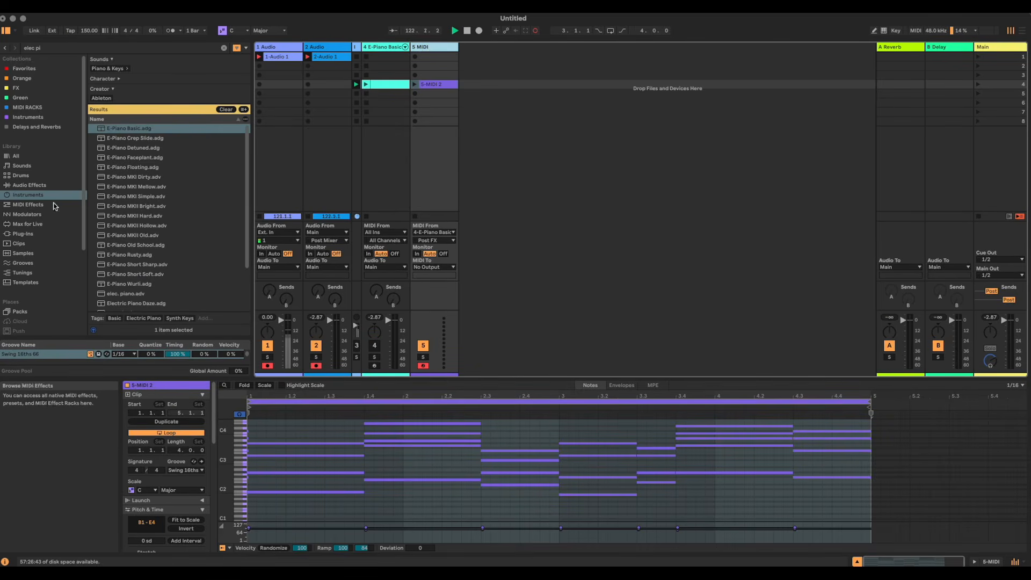
{"action": "left_click", "coordinate": [51, 186]}
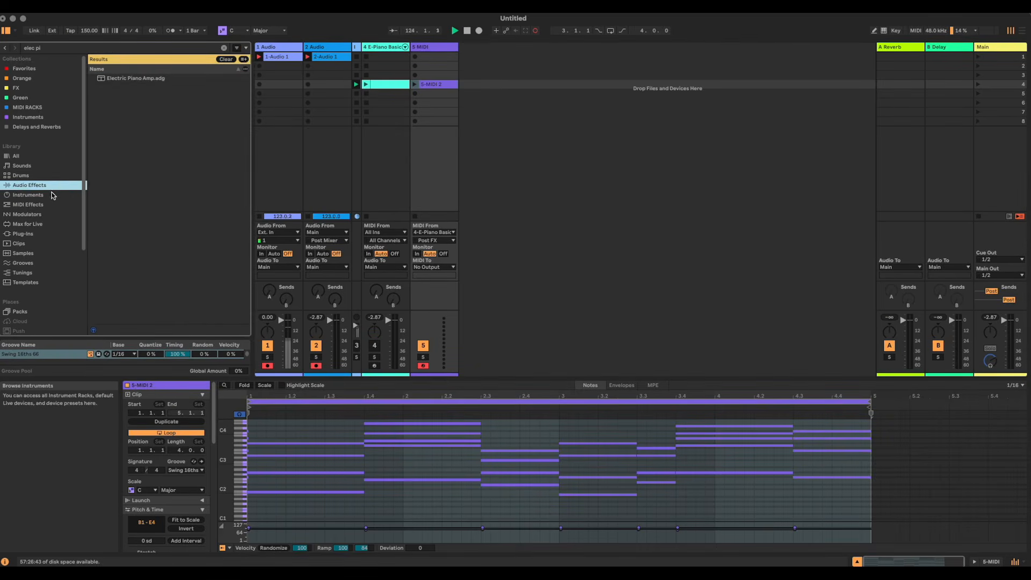
{"action": "left_click", "coordinate": [51, 195]}
{"action": "scroll", "coordinate": [168, 207], "scroll_direction": "down", "scroll_amount": 2}
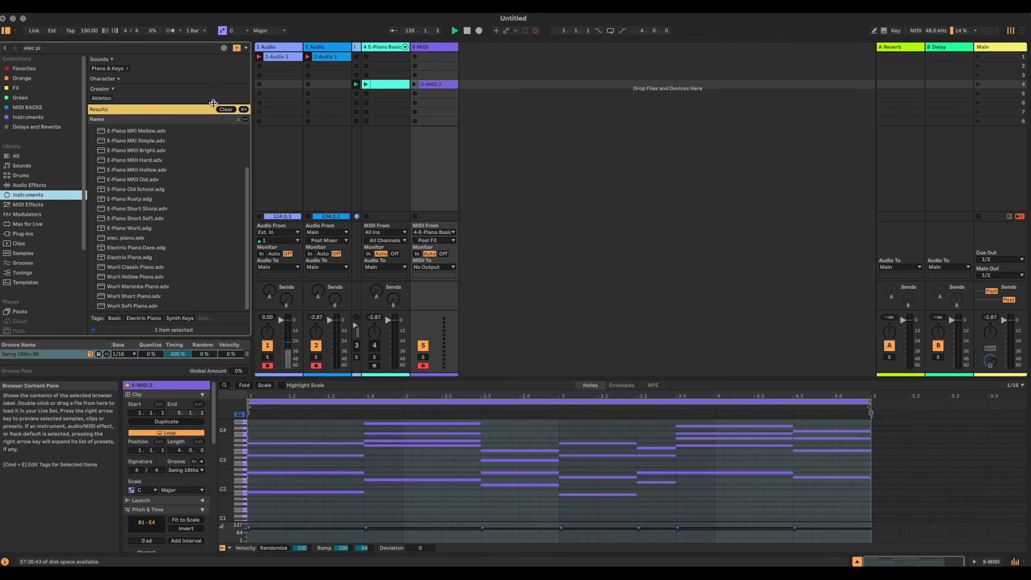
{"action": "left_click", "coordinate": [224, 48]}
{"action": "left_click_drag", "start_coordinate": [118, 319], "coordinate": [427, 141]}
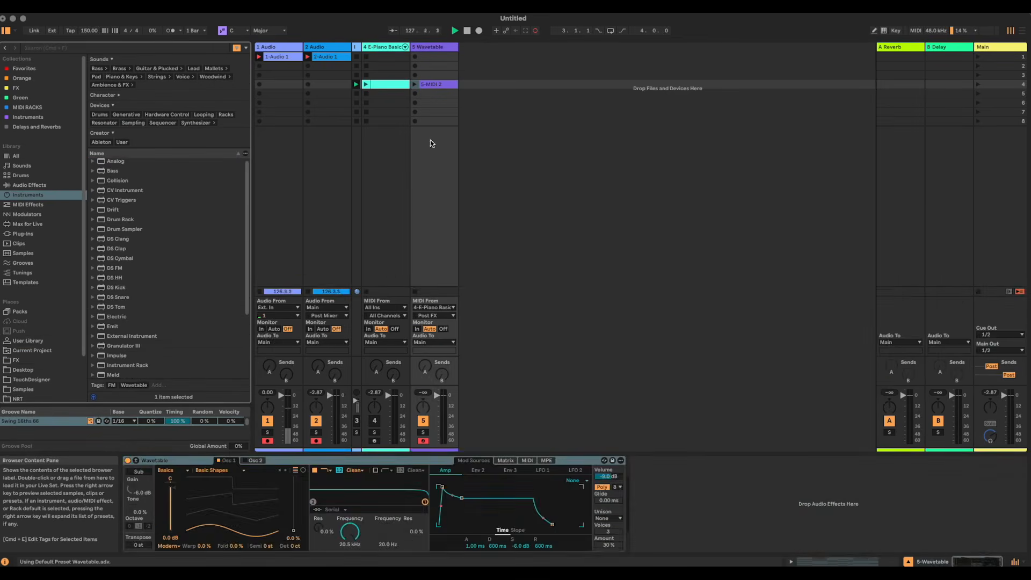
Launch the recorded chord clip, raise Wavetable's amp sustain to 0.0 dB and lower the track volume to about -14 dB
{"action": "left_click", "coordinate": [415, 84]}
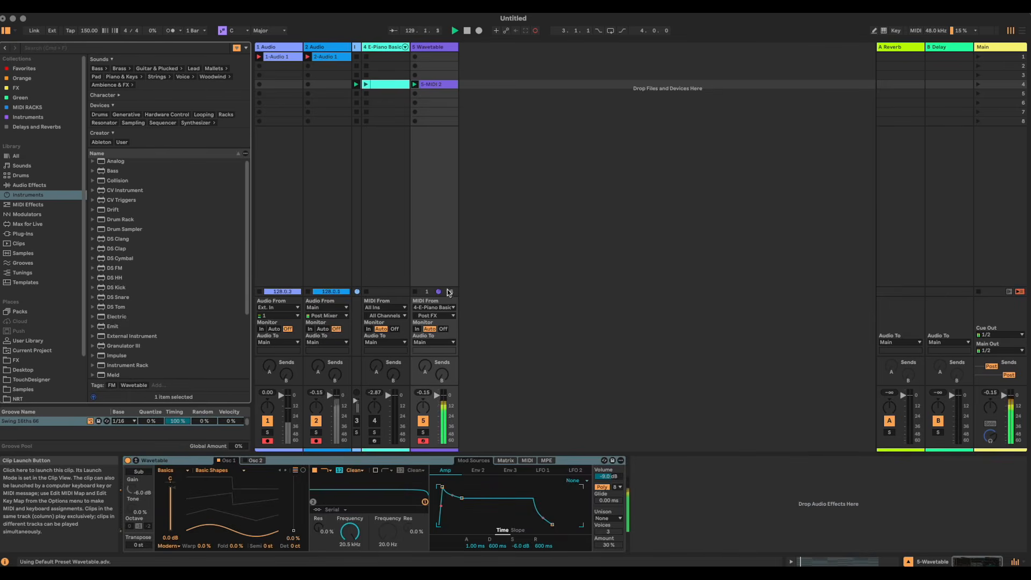
{"action": "left_click_drag", "start_coordinate": [462, 497], "coordinate": [459, 486]}
{"action": "left_click_drag", "start_coordinate": [437, 396], "coordinate": [437, 408]}
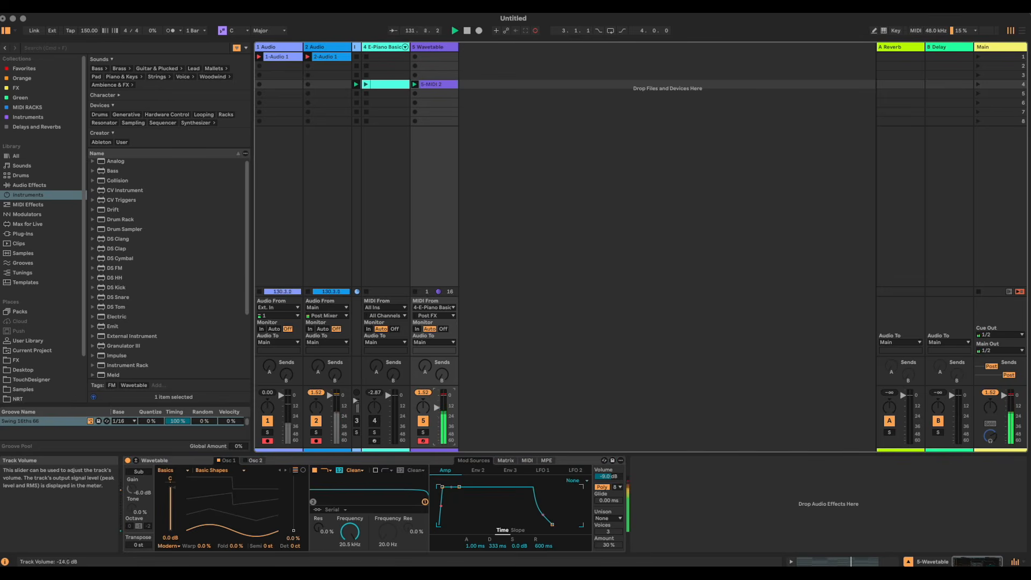
Shape the Wavetable sound: Osc 1 position 30 %, amp attack about 130 ms, release 904 ms and filter 1 frequency about 1.05 kHz
{"action": "left_click_drag", "start_coordinate": [294, 530], "coordinate": [345, 549]}
{"action": "left_click_drag", "start_coordinate": [442, 487], "coordinate": [452, 487]}
{"action": "left_click_drag", "start_coordinate": [534, 542], "coordinate": [533, 535]}
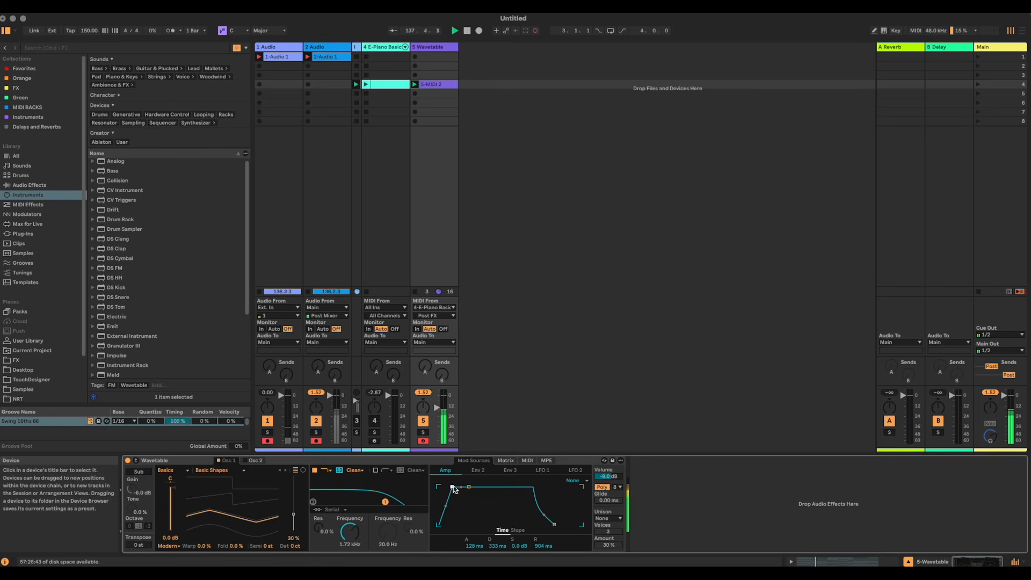
{"action": "left_click_drag", "start_coordinate": [349, 532], "coordinate": [349, 539]}
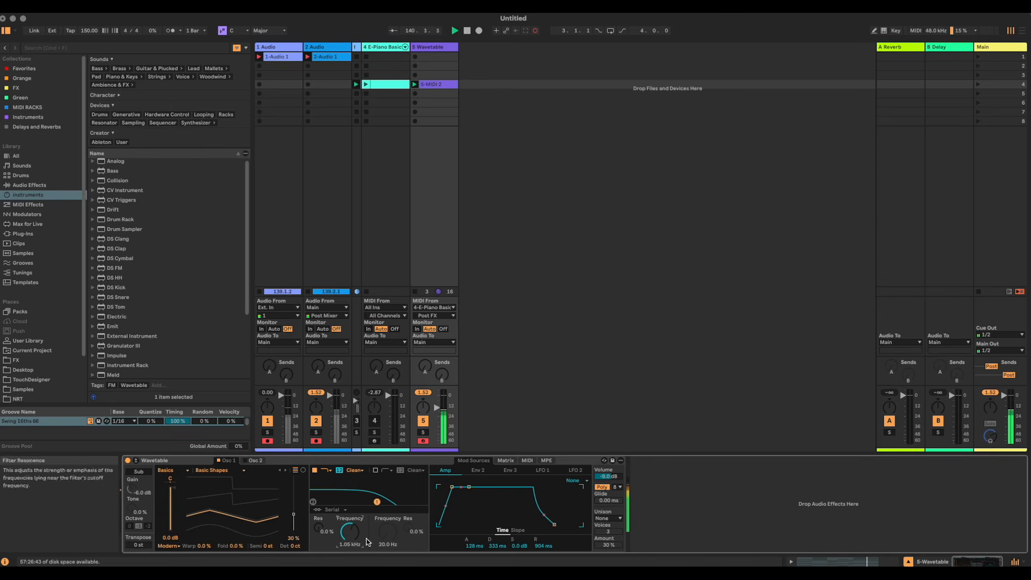
Assign LFO 1 to Filter 1 Freq in Wavetable's modulation matrix with an amount of 11
{"action": "left_click", "coordinate": [541, 471]}
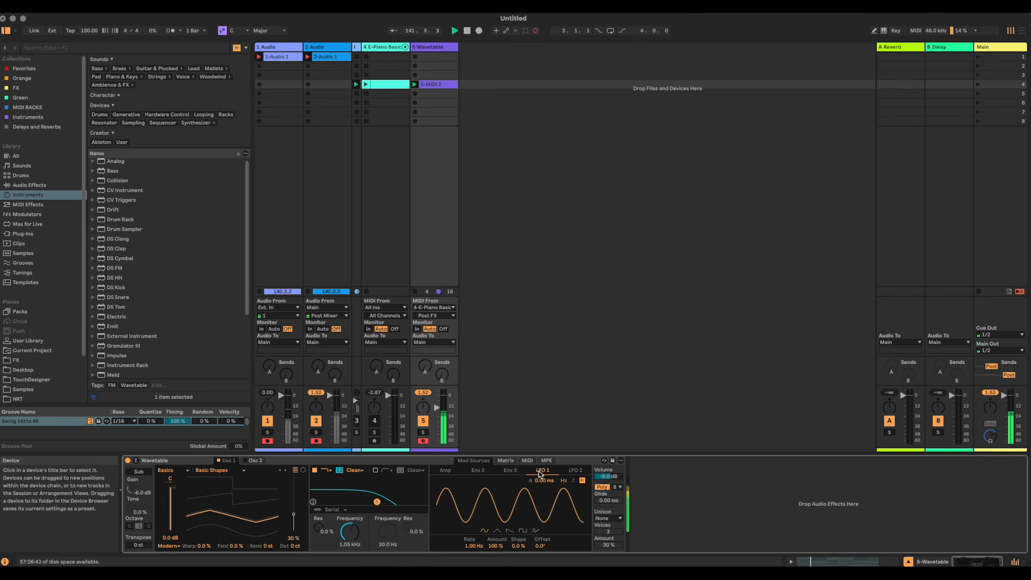
{"action": "left_click", "coordinate": [505, 460]}
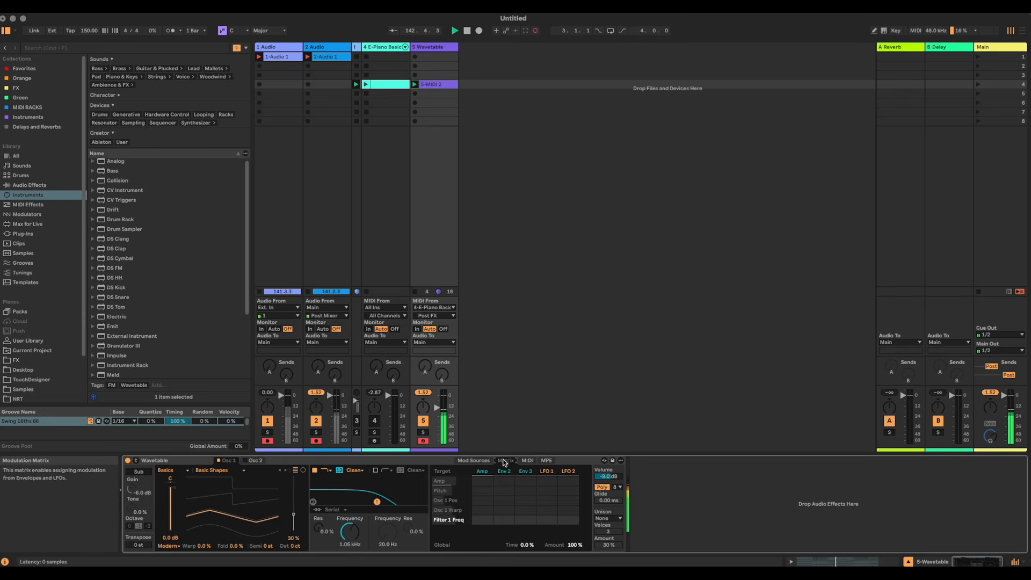
{"action": "left_click_drag", "start_coordinate": [546, 520], "coordinate": [547, 515]}
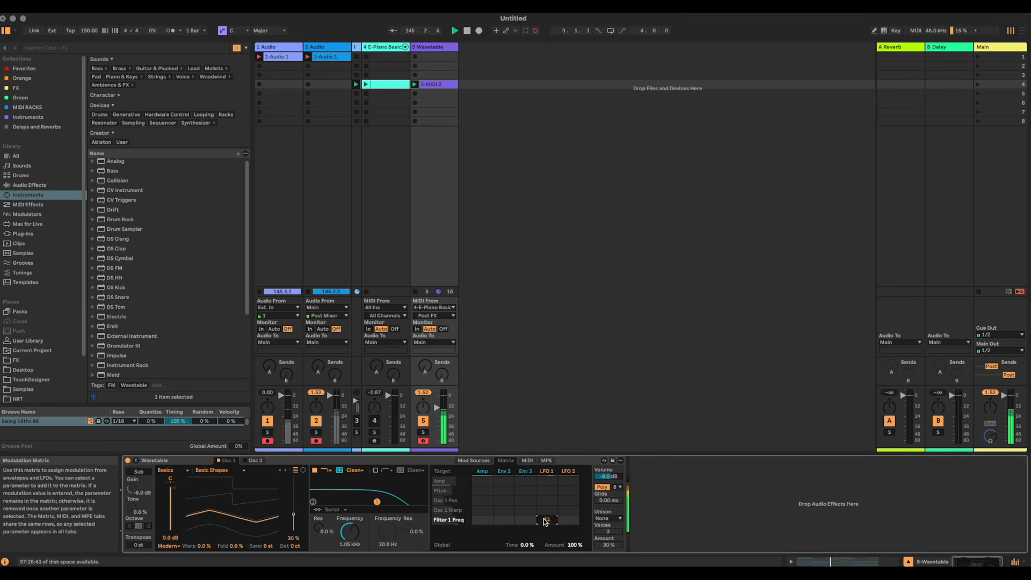
Modulate LFO 1 Rate from LFO 2 by 16 in the matrix and set LFO 2 to the random stepped waveform
{"action": "left_click", "coordinate": [549, 470]}
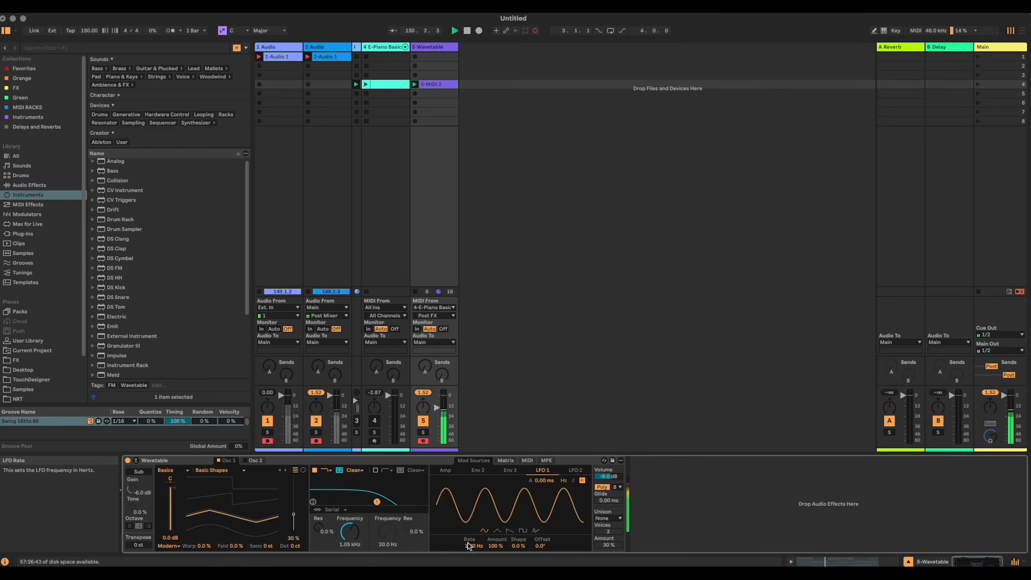
{"action": "left_click", "coordinate": [510, 460]}
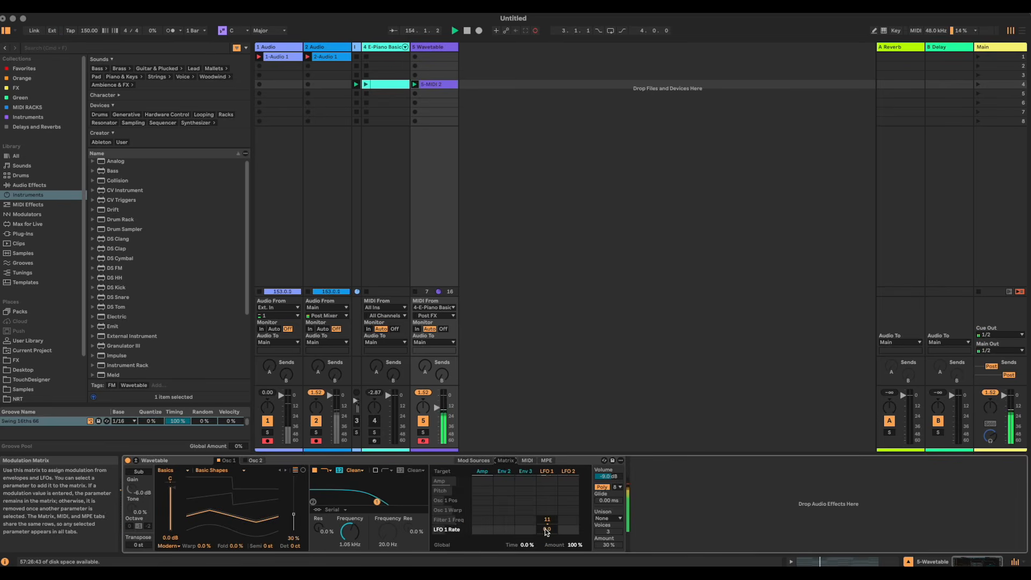
{"action": "left_click_drag", "start_coordinate": [568, 530], "coordinate": [568, 524]}
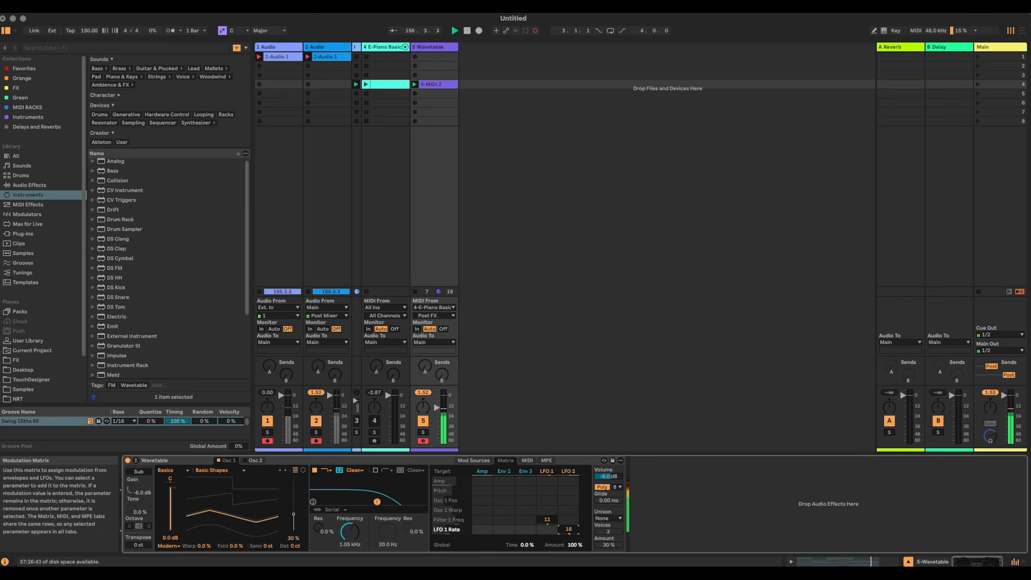
{"action": "left_click", "coordinate": [571, 471]}
{"action": "left_click", "coordinate": [535, 531]}
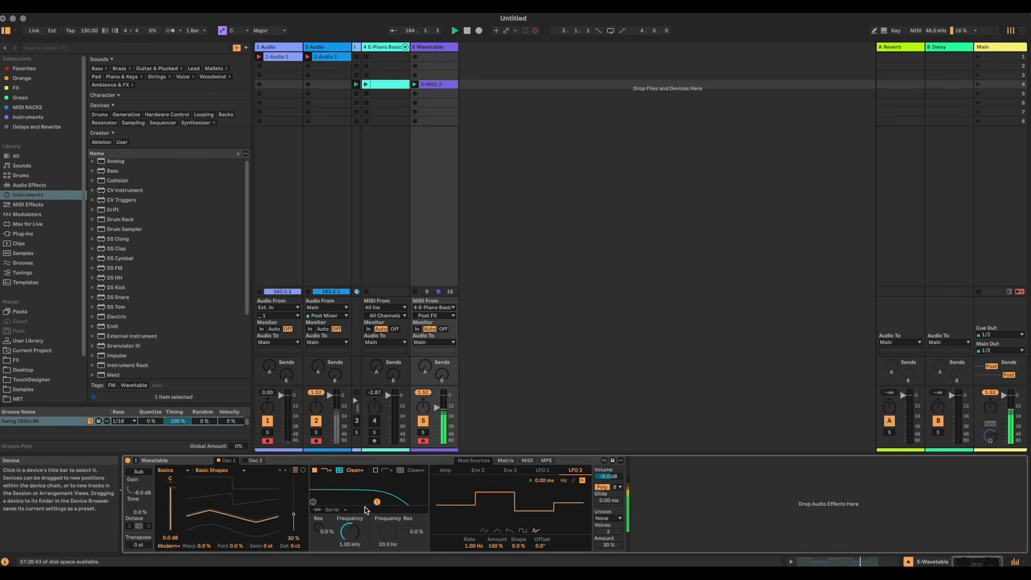
Set Wavetable's unison mode to Noise with an amount of 32 % and turn on filter 2 at 153 Hz
{"action": "left_click", "coordinate": [608, 518]}
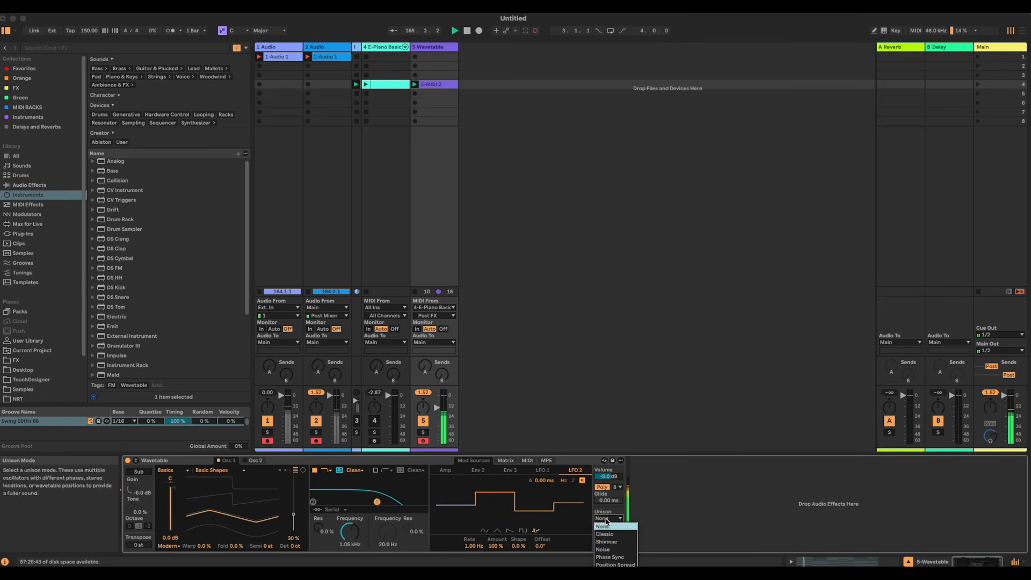
{"action": "left_click", "coordinate": [615, 550]}
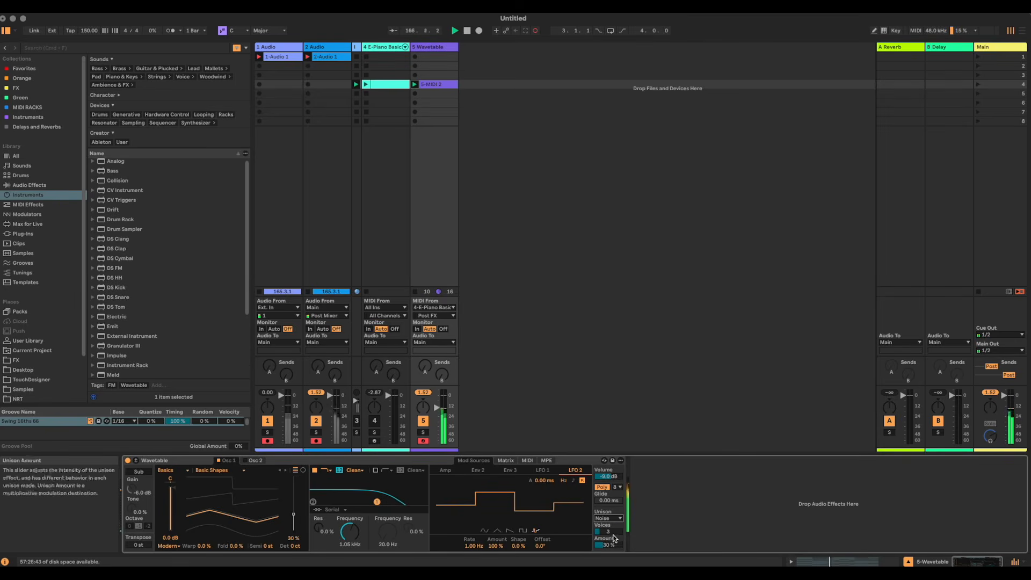
{"action": "left_click_drag", "start_coordinate": [613, 541], "coordinate": [613, 524]}
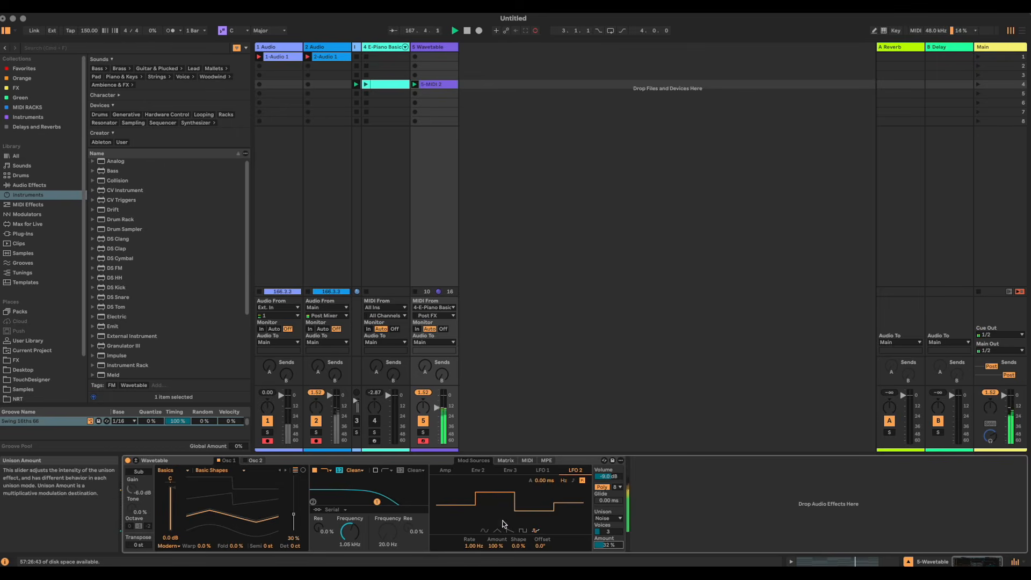
{"action": "left_click", "coordinate": [375, 470]}
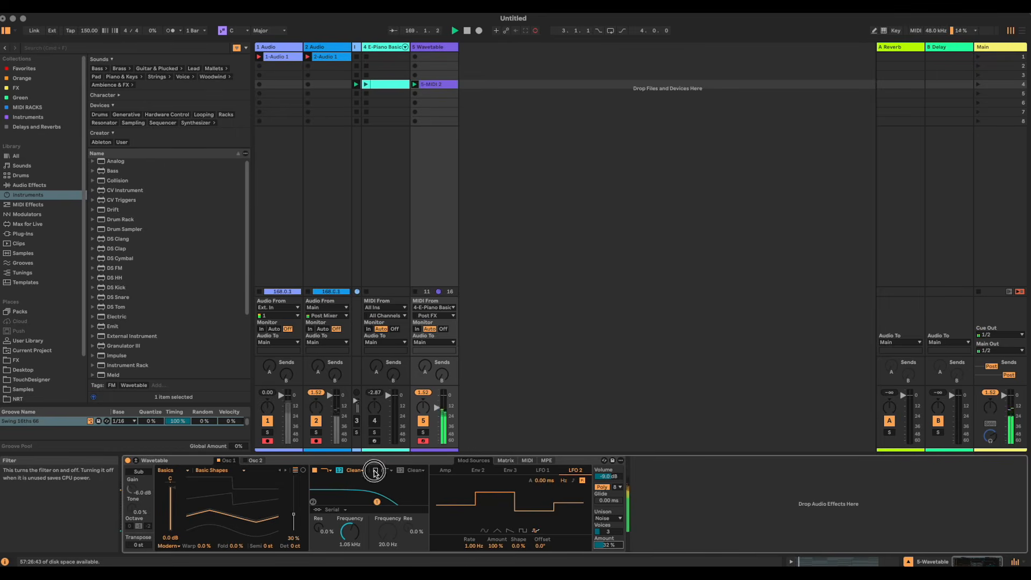
{"action": "left_click_drag", "start_coordinate": [392, 533], "coordinate": [392, 517]}
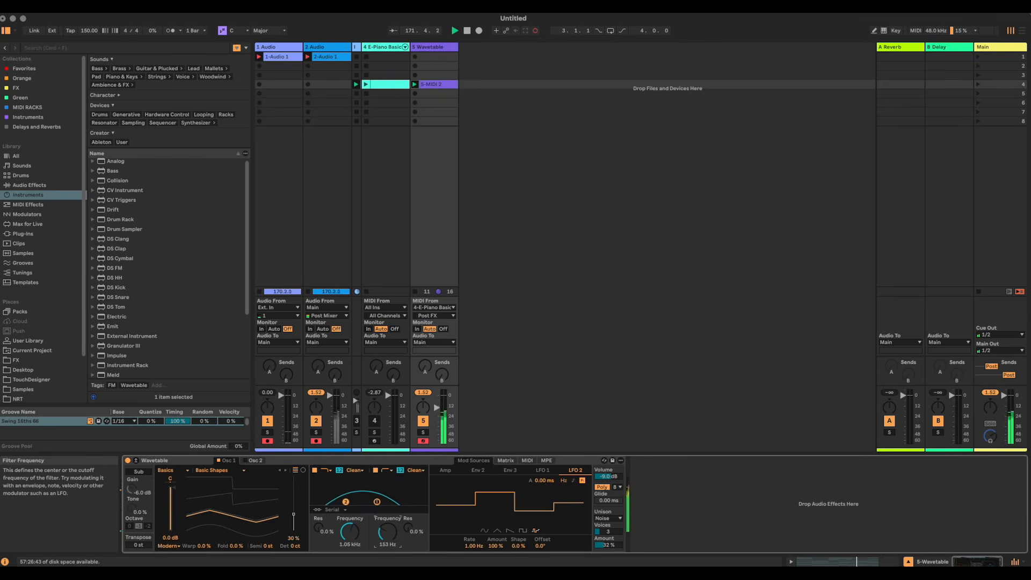
Group Wavetable into an Instrument Rack and rename its chain Chords
{"action": "left_click", "coordinate": [331, 462]}
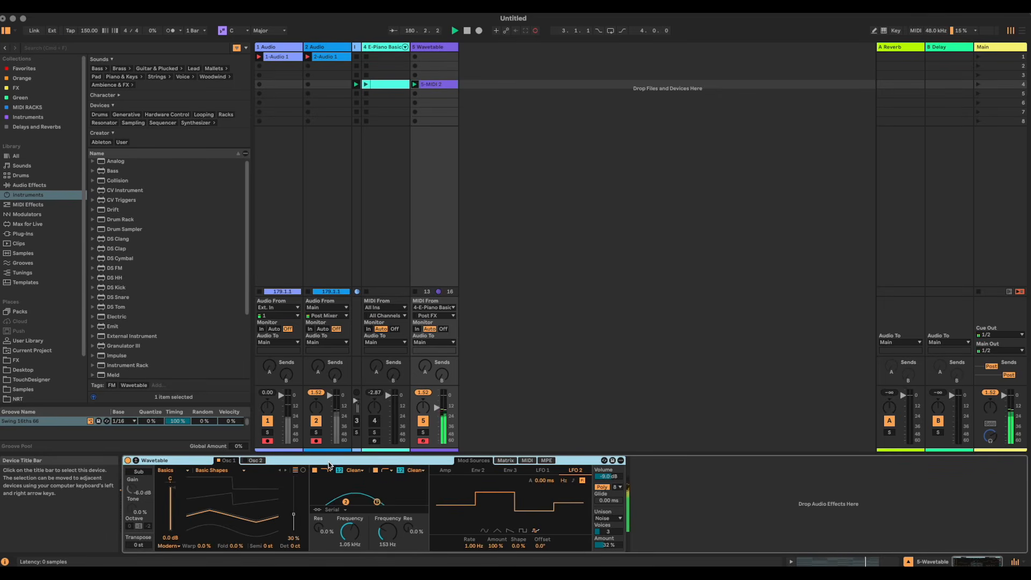
{"action": "key", "text": "super+g"}
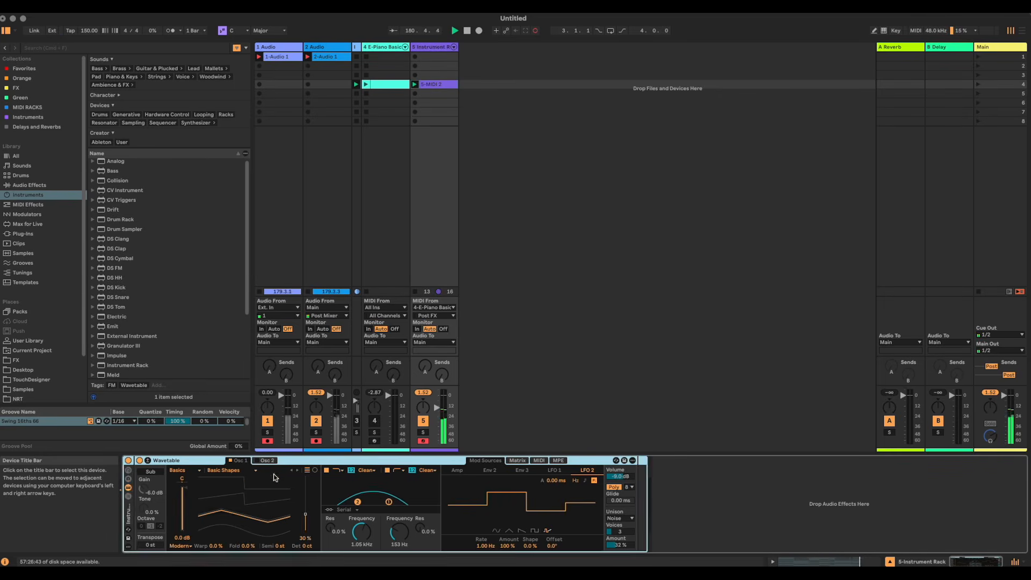
{"action": "left_click", "coordinate": [127, 496]}
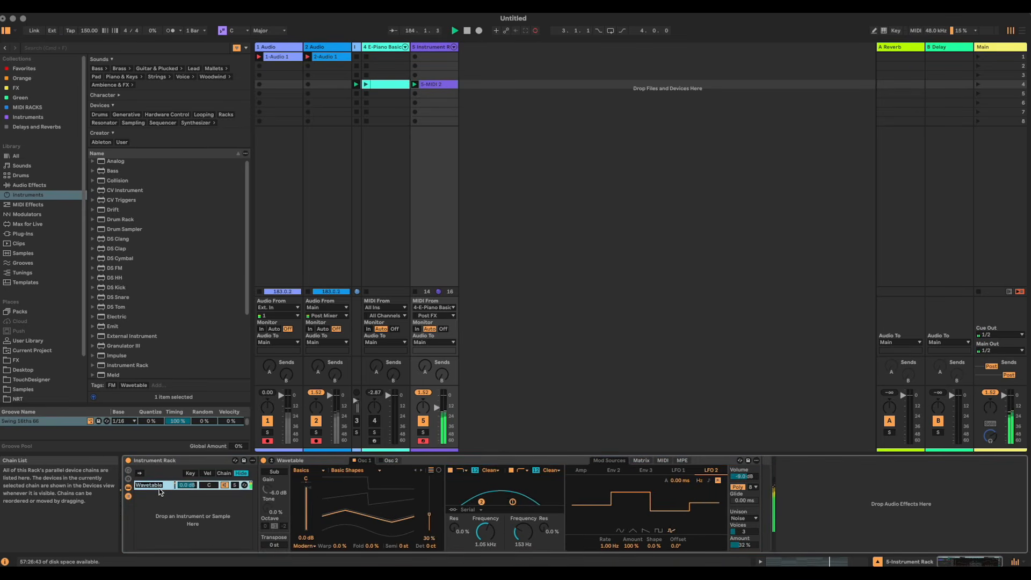
{"action": "type", "text": "Chords"}
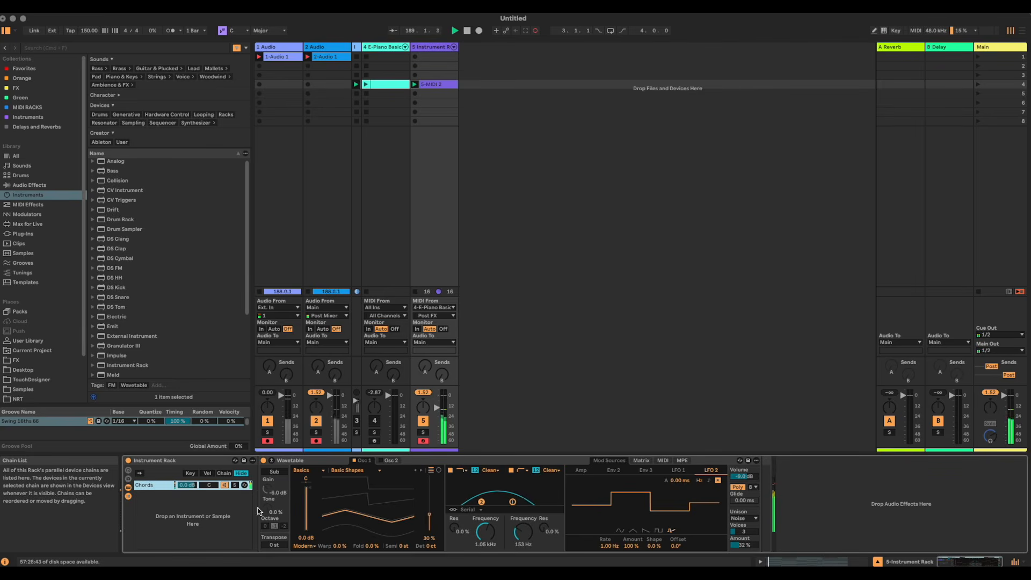
Deactivate the Chords chain and add a second Wavetable instrument as a new chain in the rack
{"action": "left_click", "coordinate": [225, 485]}
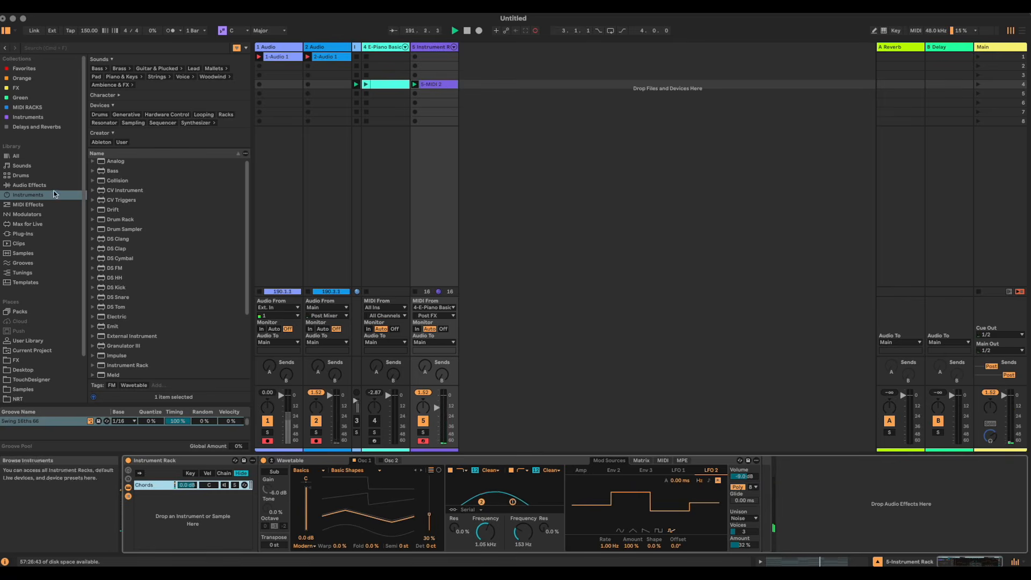
{"action": "scroll", "coordinate": [148, 344], "scroll_direction": "down", "scroll_amount": 5}
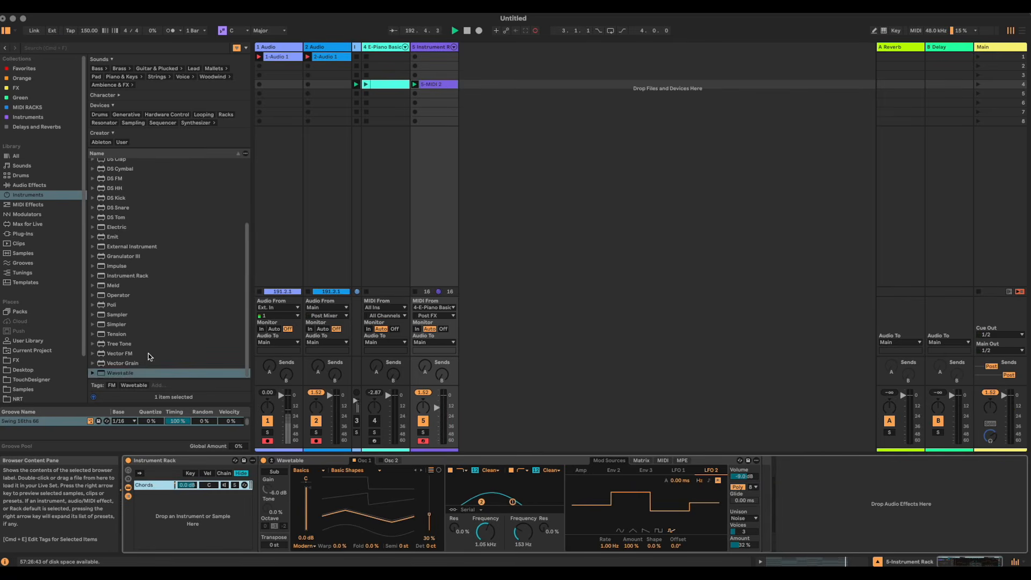
{"action": "left_click", "coordinate": [125, 371]}
{"action": "left_click_drag", "start_coordinate": [125, 370], "coordinate": [202, 521]}
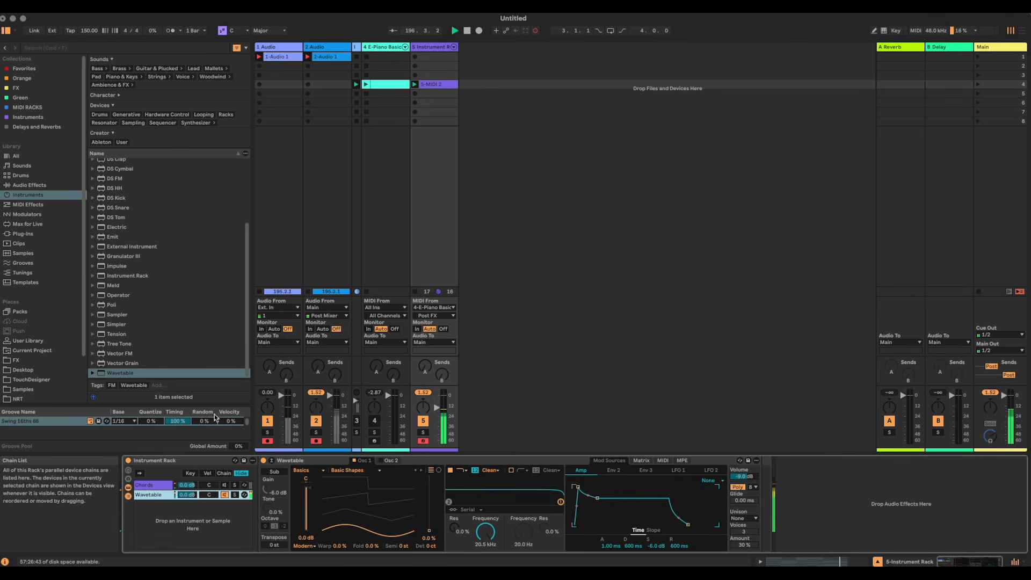
Insert an Arpeggiator before the new chain's Wavetable, with style Random and gate 100 %
{"action": "left_click", "coordinate": [43, 204]}
{"action": "left_click_drag", "start_coordinate": [117, 153], "coordinate": [263, 477]}
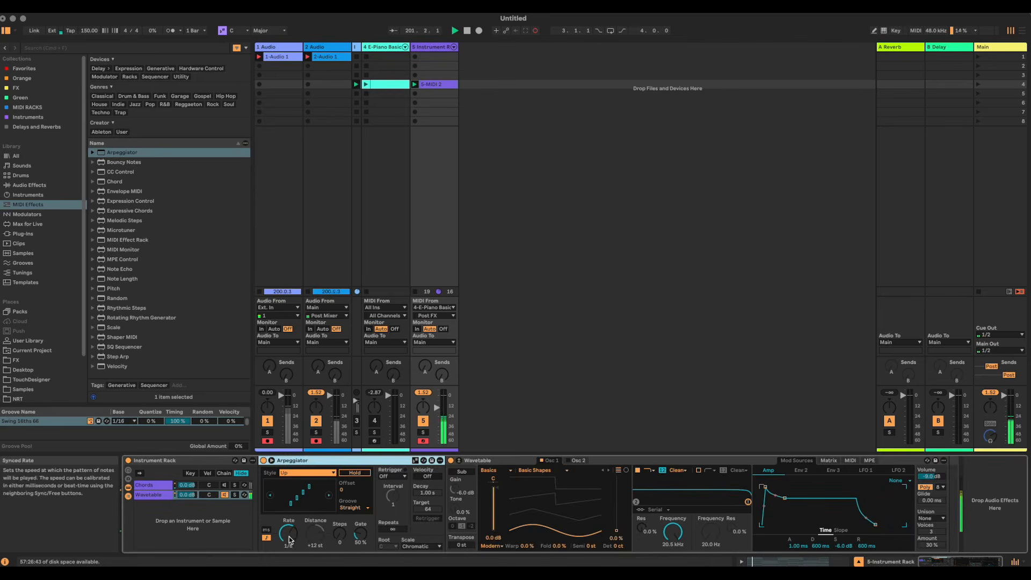
{"action": "left_click", "coordinate": [288, 472]}
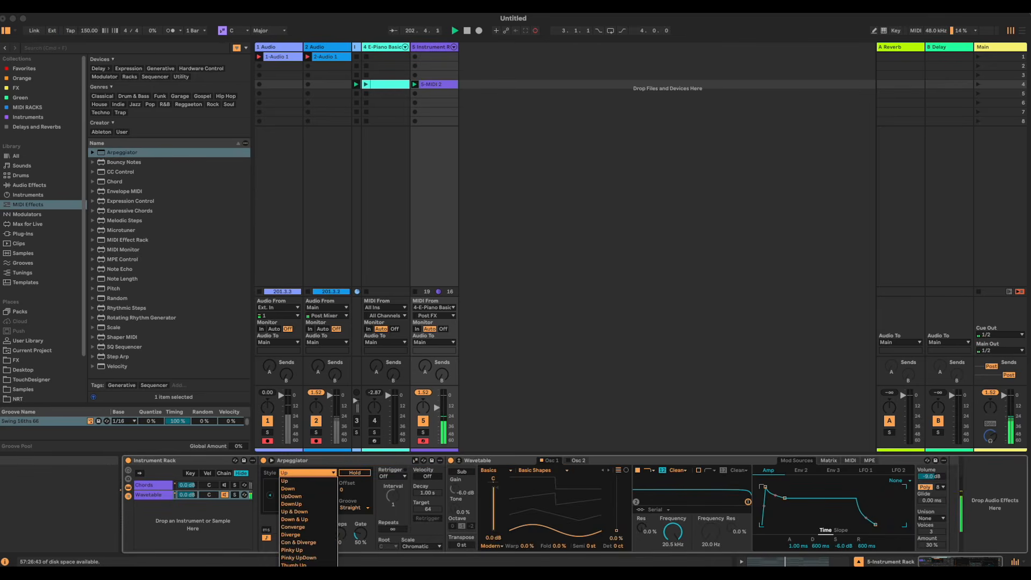
{"action": "left_click", "coordinate": [293, 579]}
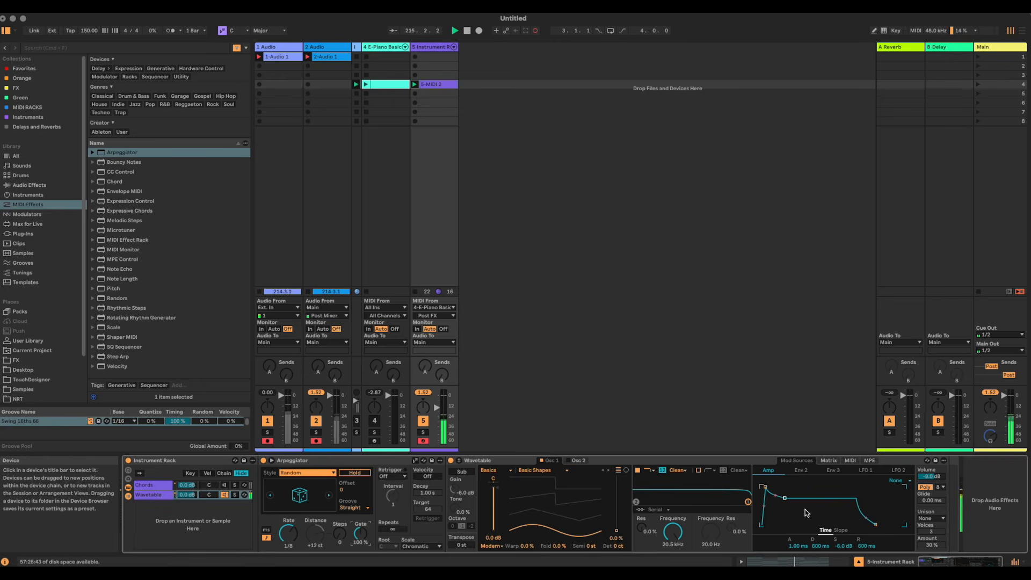
Set the new Wavetable's amp attack to 0.00 ms, sustain 0.0 dB and release 1.60 ms, and raise the track volume slightly
{"action": "left_click_drag", "start_coordinate": [866, 545], "coordinate": [842, 524]}
{"action": "left_click", "coordinate": [800, 547]}
{"action": "left_click_drag", "start_coordinate": [787, 546], "coordinate": [787, 563]}
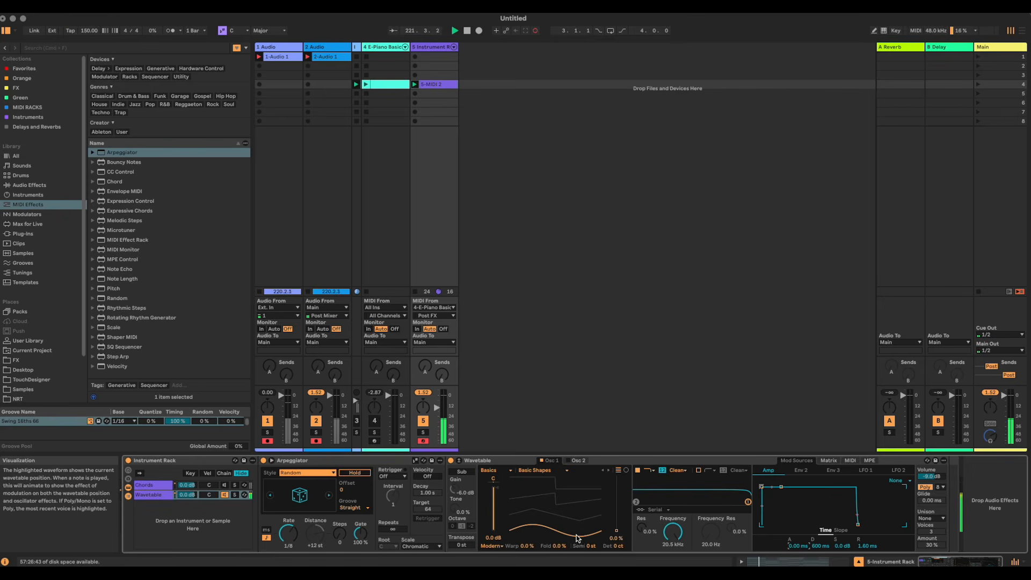
{"action": "left_click_drag", "start_coordinate": [438, 408], "coordinate": [438, 405]}
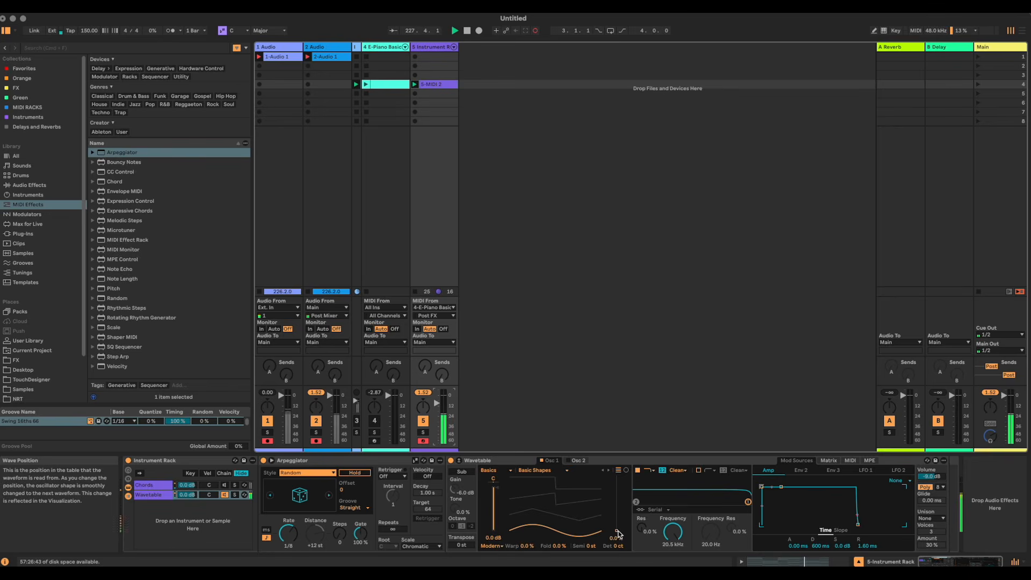
Set the new Wavetable's Osc 1 position to 40 % and modulate it from LFO 1 by 100 in the matrix
{"action": "left_click_drag", "start_coordinate": [617, 534], "coordinate": [617, 507]}
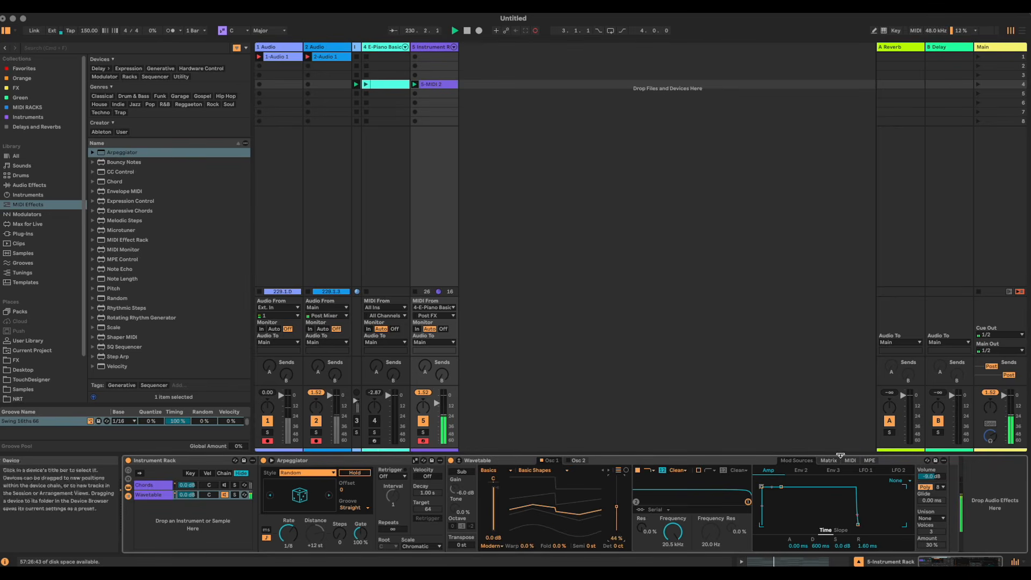
{"action": "left_click", "coordinate": [866, 471]}
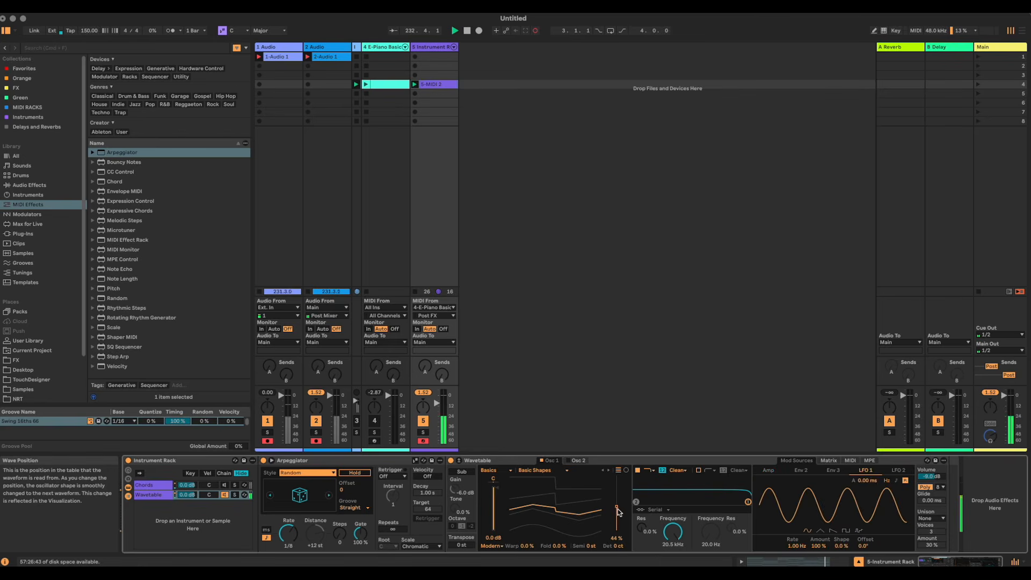
{"action": "left_click_drag", "start_coordinate": [617, 511], "coordinate": [617, 514]}
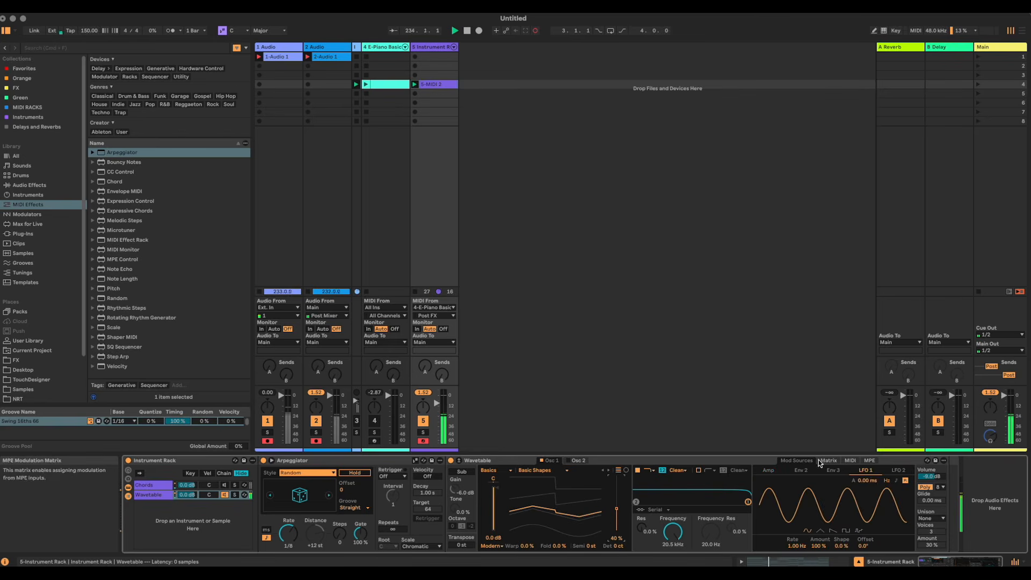
{"action": "left_click", "coordinate": [829, 462]}
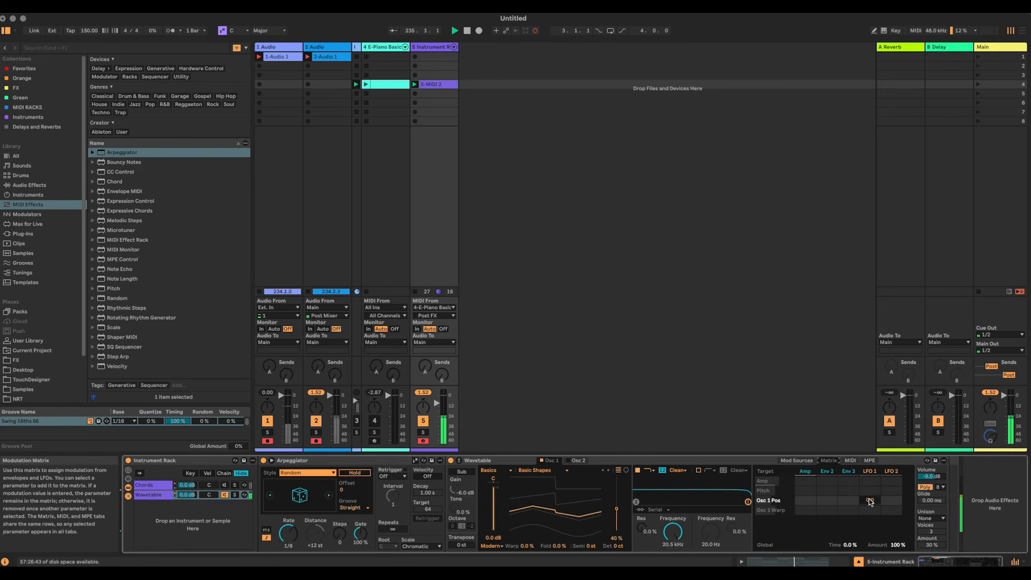
{"action": "left_click_drag", "start_coordinate": [862, 500], "coordinate": [864, 478]}
Turn off LFO 1's retrigger and set its rate to 0.06 Hz and its amount to 50 %
{"action": "left_click", "coordinate": [866, 472]}
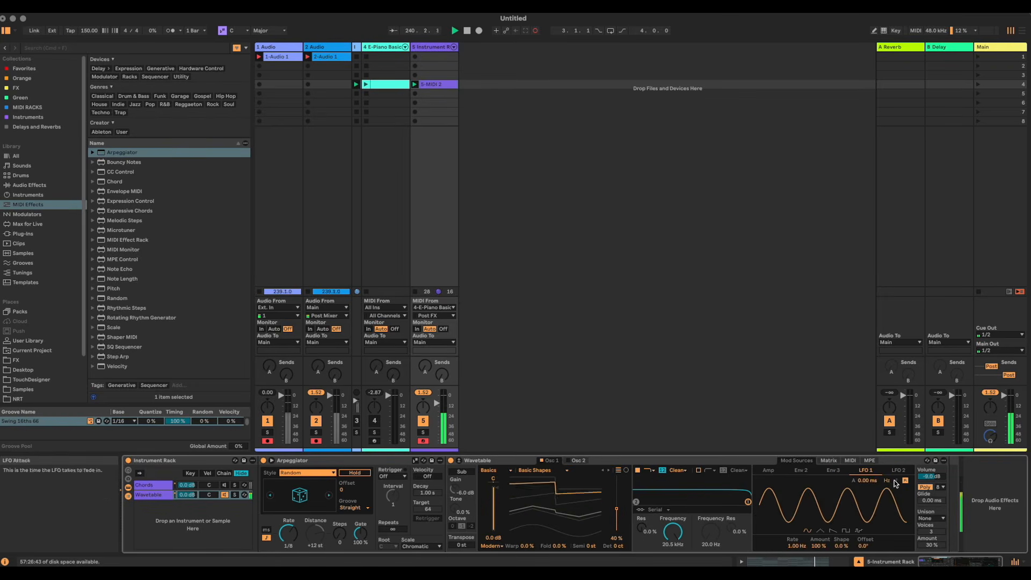
{"action": "left_click_drag", "start_coordinate": [796, 546], "coordinate": [797, 567]}
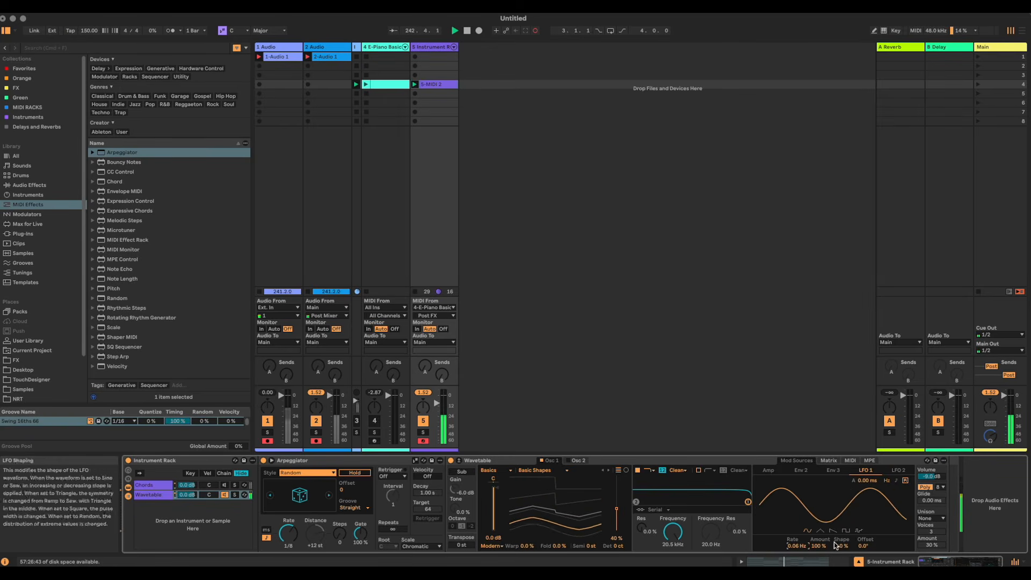
{"action": "left_click_drag", "start_coordinate": [815, 544], "coordinate": [815, 554]}
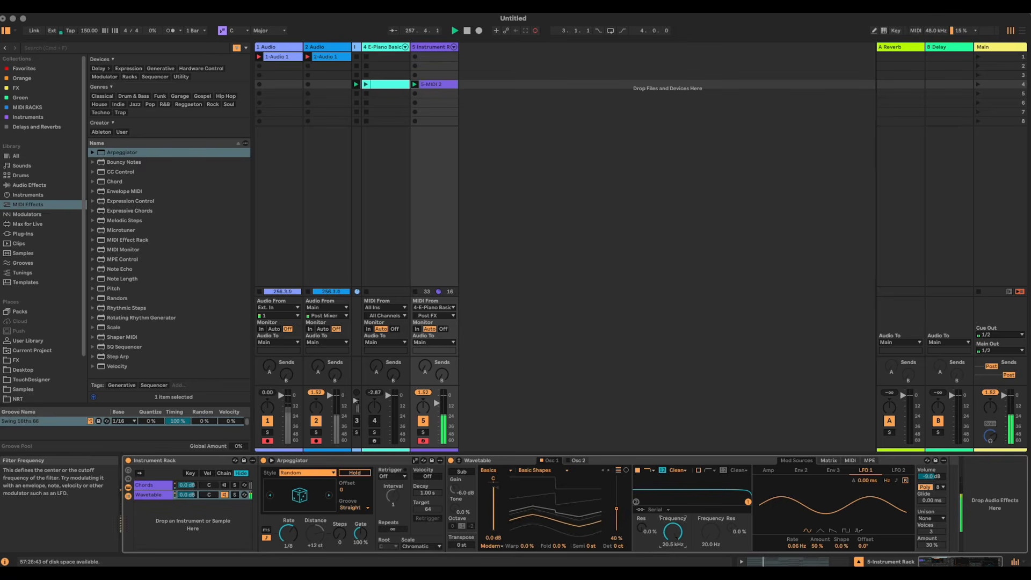
Lower filter 1's frequency to 714 Hz and modulate it from LFO 2 by 31 in the matrix
{"action": "left_click_drag", "start_coordinate": [672, 532], "coordinate": [673, 569]}
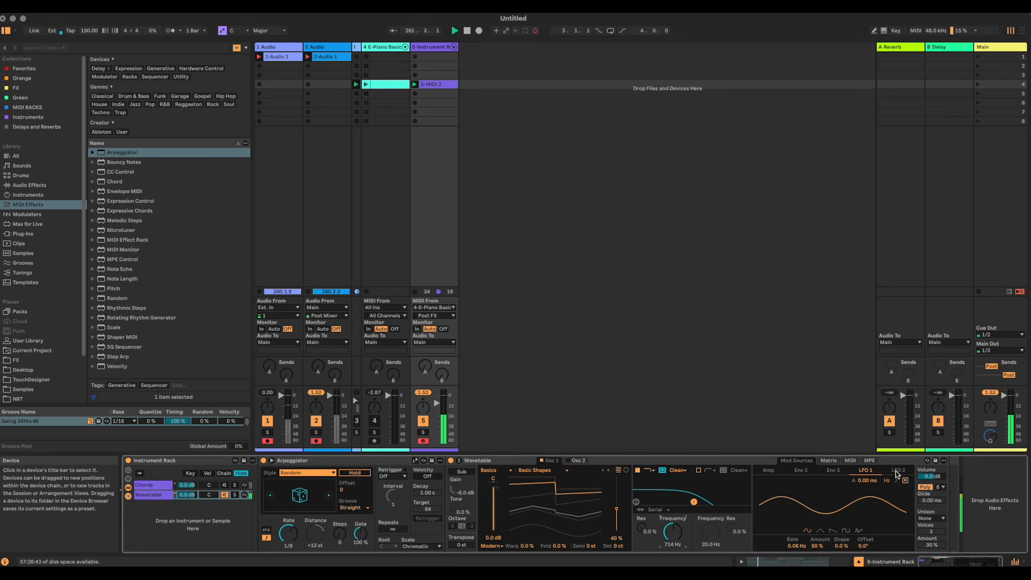
{"action": "left_click", "coordinate": [829, 461]}
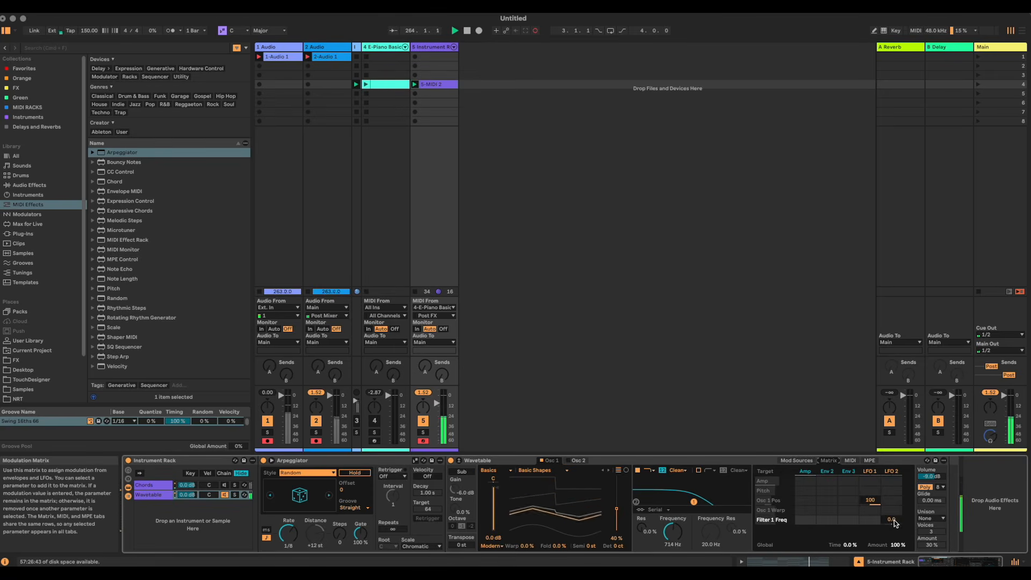
{"action": "left_click_drag", "start_coordinate": [894, 524], "coordinate": [889, 500]}
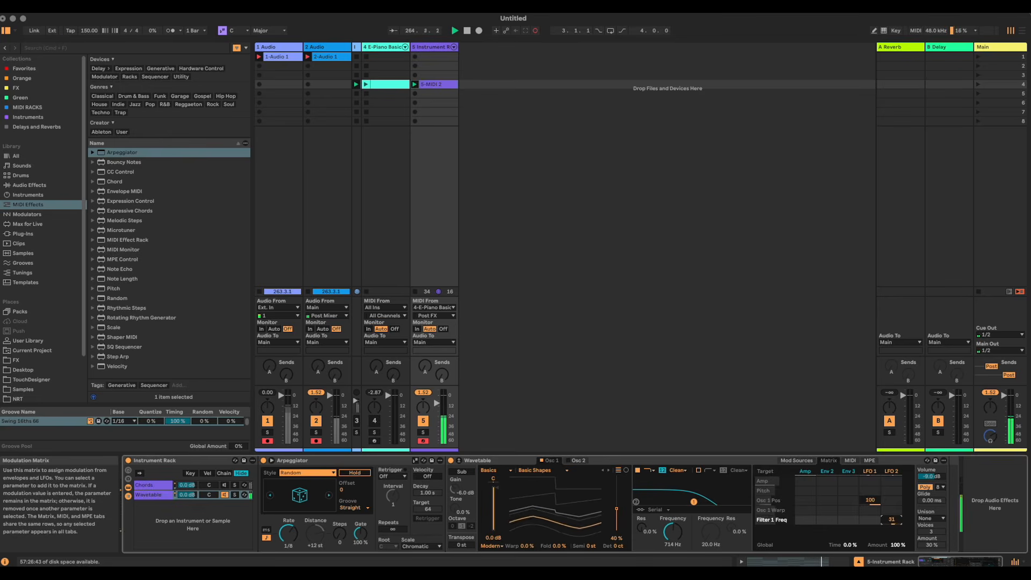
Turn off LFO 2's retrigger and set its rate to 0.14 Hz and its amount to 20 %
{"action": "left_click", "coordinate": [891, 471]}
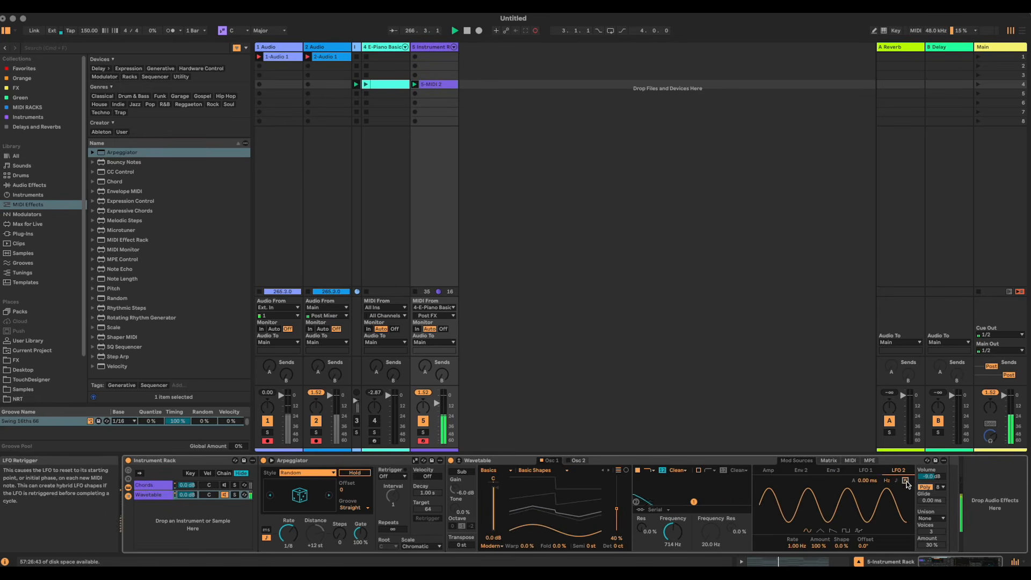
{"action": "mouse_move", "coordinate": [803, 546]}
{"action": "left_mouse_down"}
{"action": "mouse_move", "coordinate": [803, 576]}
{"action": "mouse_move", "coordinate": [820, 557]}
{"action": "mouse_move", "coordinate": [820, 576]}
{"action": "mouse_move", "coordinate": [798, 542]}
{"action": "left_mouse_up"}
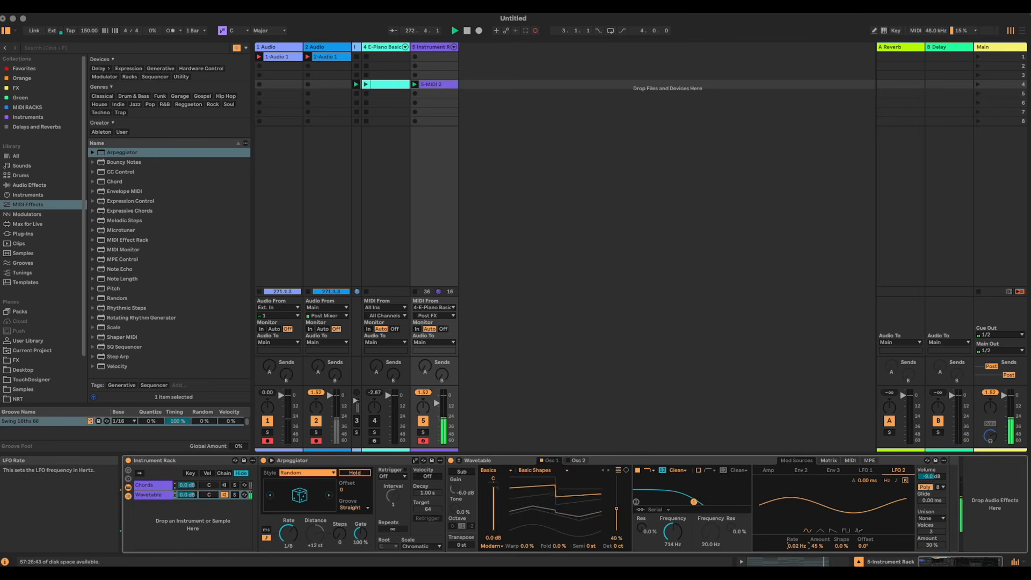
{"action": "left_click_drag", "start_coordinate": [798, 542], "coordinate": [798, 536]}
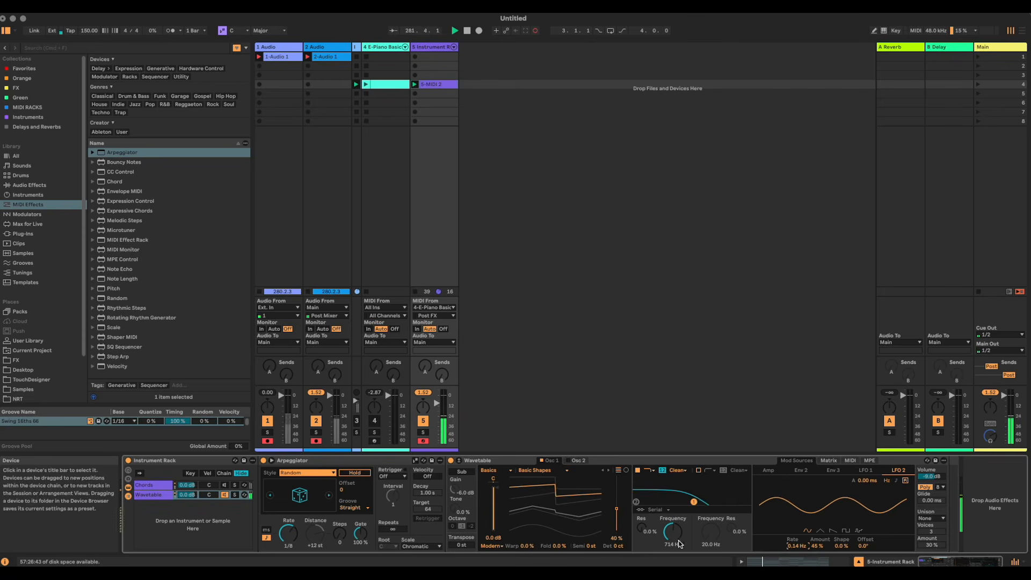
{"action": "left_click_drag", "start_coordinate": [817, 546], "coordinate": [817, 560]}
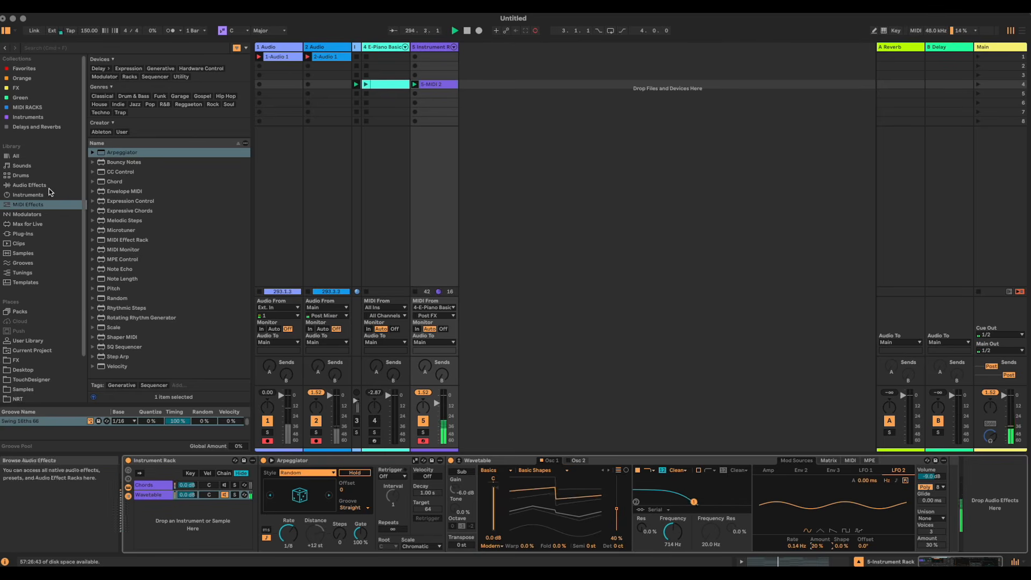
Add the Roar audio effect after Wavetable in the arpeggiated chain
{"action": "left_click", "coordinate": [30, 184]}
{"action": "scroll", "coordinate": [131, 349], "scroll_direction": "down", "scroll_amount": 5}
{"action": "scroll", "coordinate": [130, 370], "scroll_direction": "down", "scroll_amount": 4}
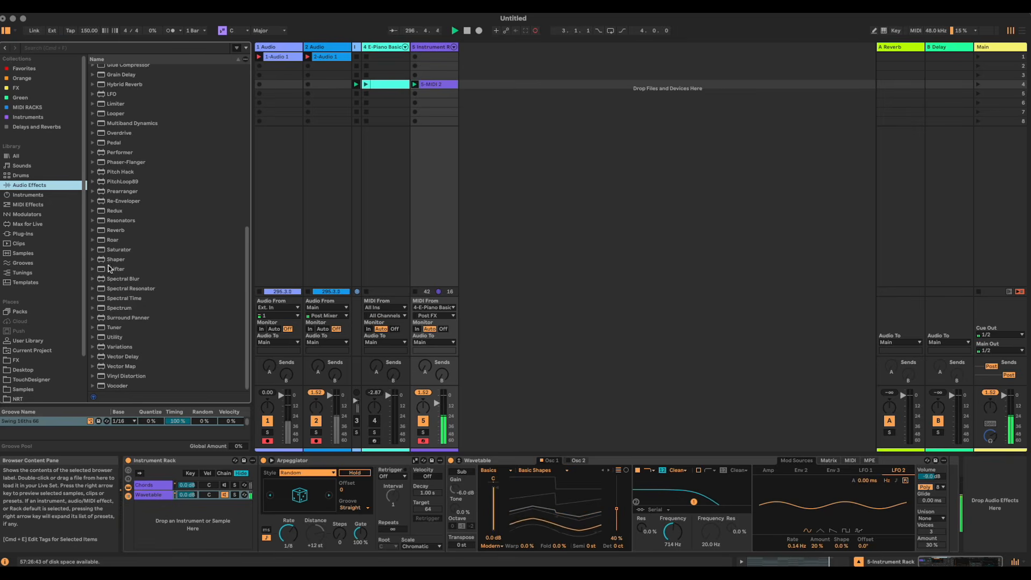
{"action": "left_click", "coordinate": [110, 240]}
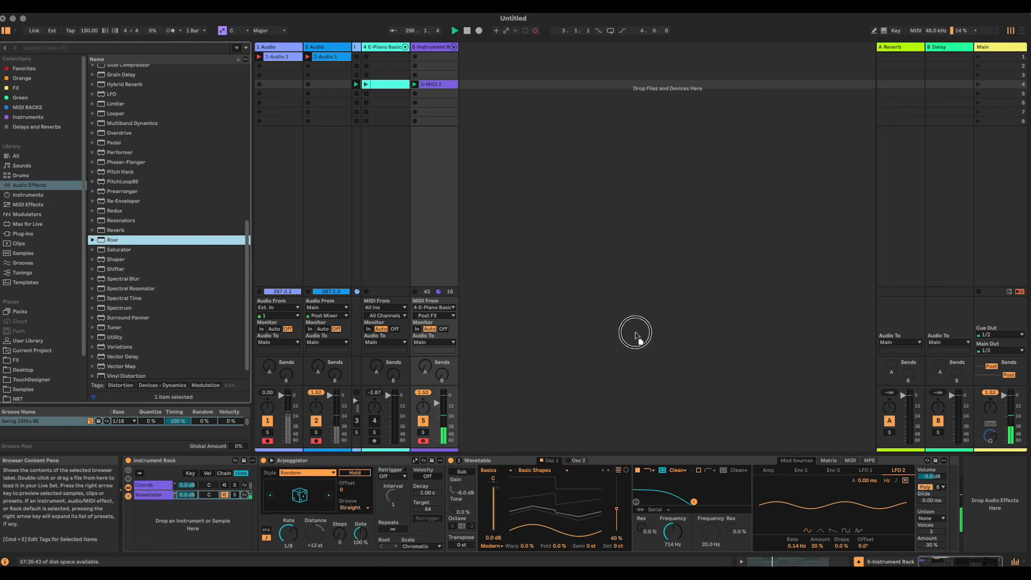
{"action": "left_click_drag", "start_coordinate": [948, 489], "coordinate": [950, 491]}
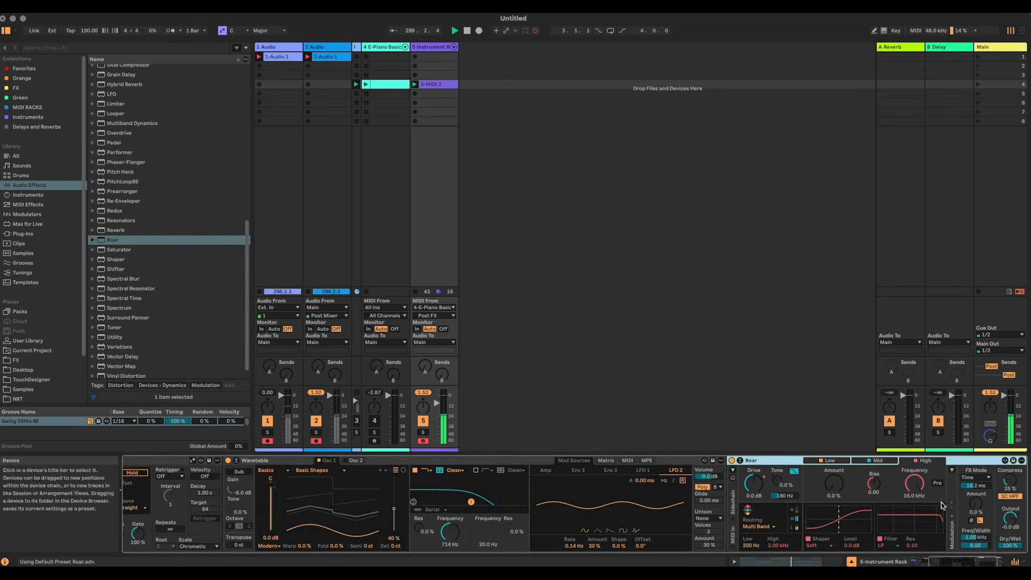
{"action": "left_click", "coordinate": [971, 560]}
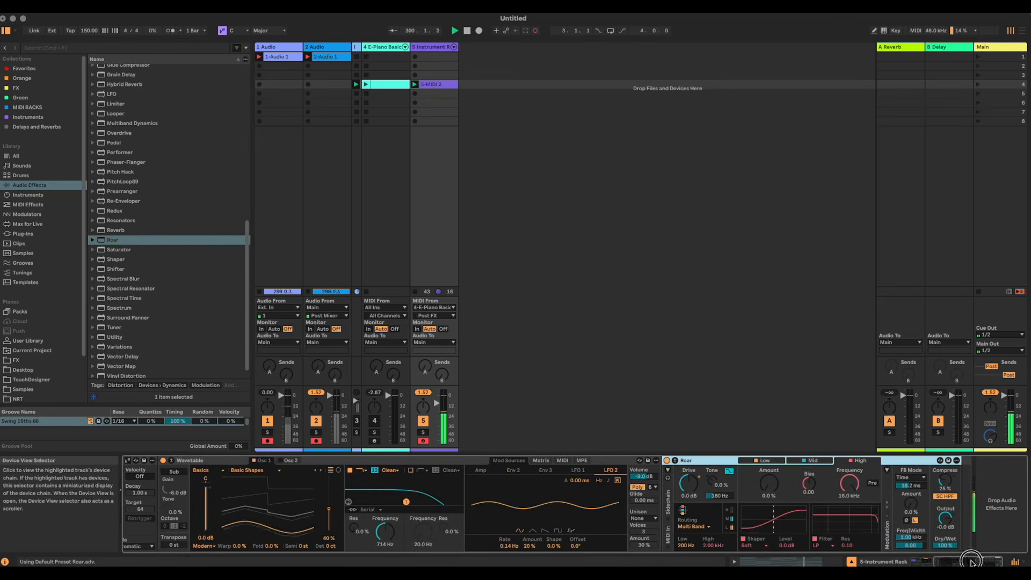
Switch Roar's routing from Multi Band to Single and set its shaper type to Tube
{"action": "left_click", "coordinate": [693, 531]}
{"action": "left_click", "coordinate": [697, 530]}
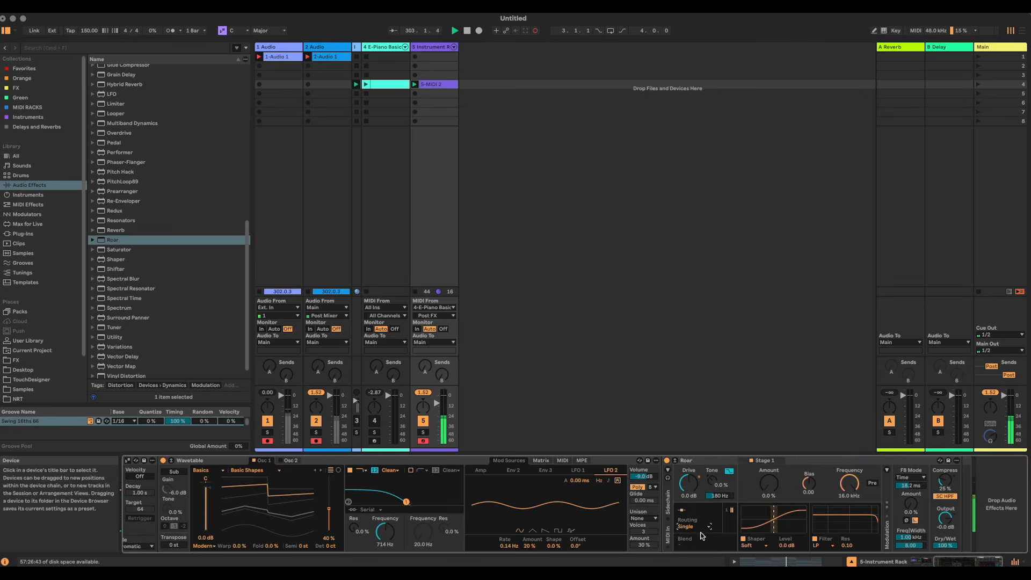
{"action": "left_click", "coordinate": [752, 546]}
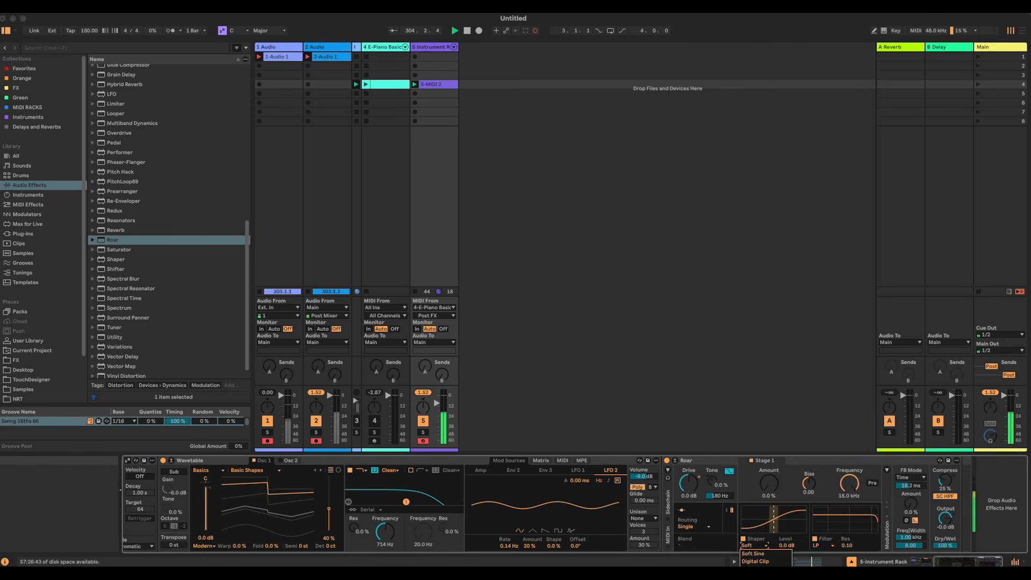
{"action": "left_click", "coordinate": [756, 578]}
Set Roar's drive to 8.8 dB and its shaper amount to 34 %
{"action": "left_click_drag", "start_coordinate": [769, 483], "coordinate": [769, 467]}
{"action": "left_click_drag", "start_coordinate": [689, 483], "coordinate": [689, 469]}
{"action": "left_click_drag", "start_coordinate": [769, 483], "coordinate": [768, 485]}
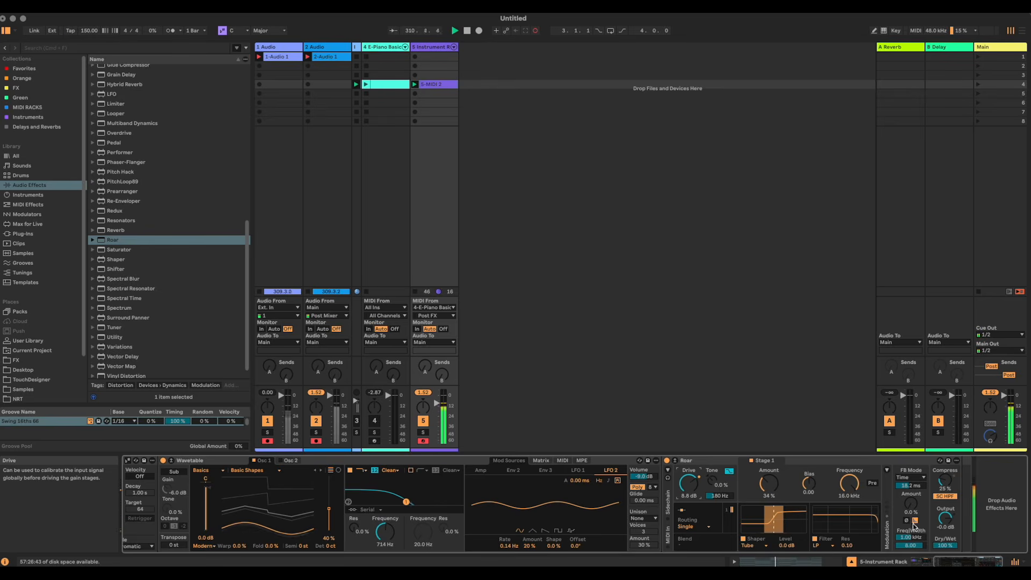
Show the MIDI clip of the Instrument Rack track in an enlarged note editor and select all of its chord notes
{"action": "left_click", "coordinate": [926, 562]}
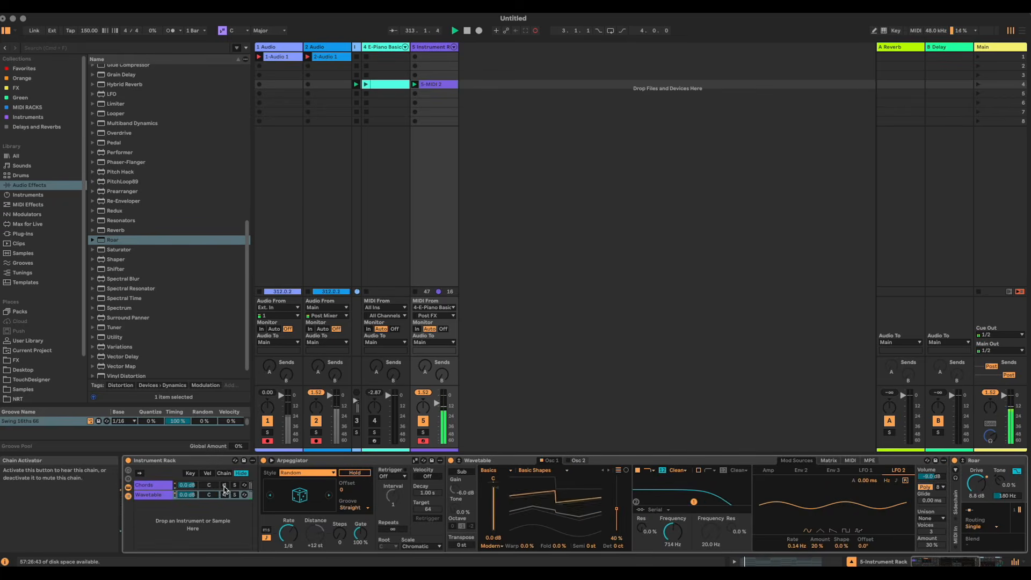
{"action": "left_click", "coordinate": [440, 84]}
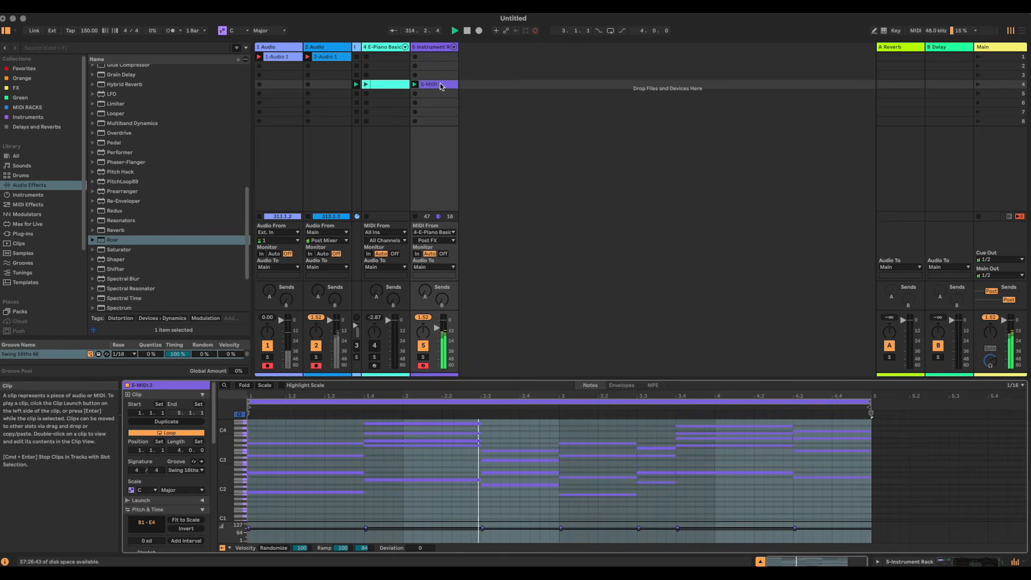
{"action": "left_click_drag", "start_coordinate": [684, 378], "coordinate": [703, 351]}
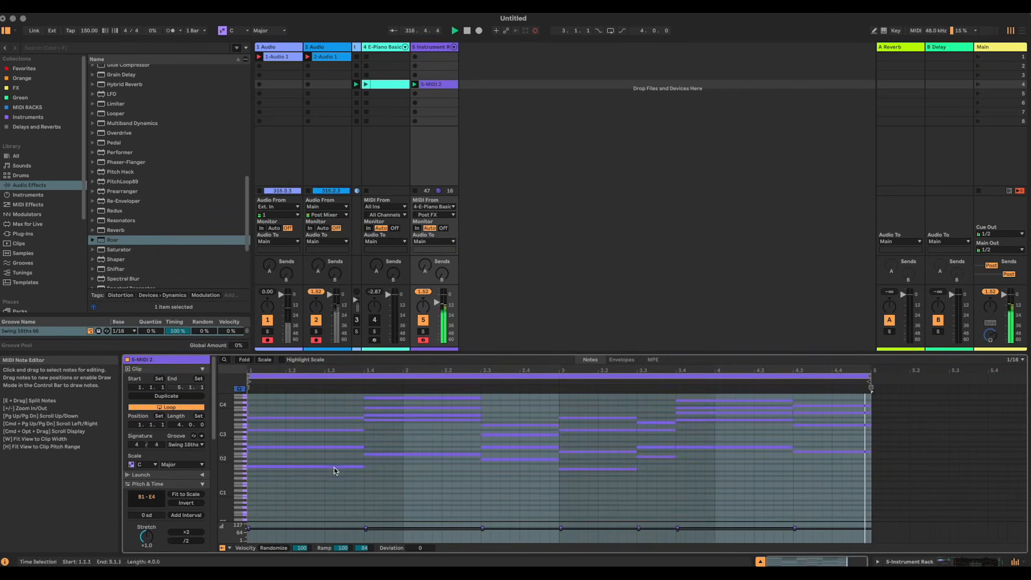
{"action": "left_click", "coordinate": [316, 493]}
{"action": "left_click_drag", "start_coordinate": [316, 493], "coordinate": [847, 299]}
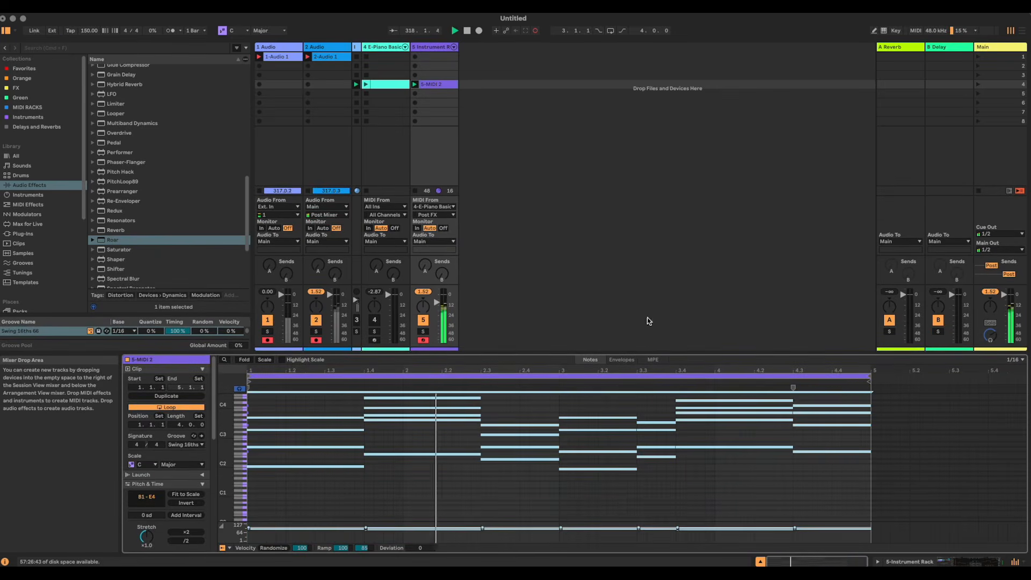
Apply the Glissando transformation to the selected notes with its start at 88 %
{"action": "left_click", "coordinate": [202, 486]}
{"action": "scroll", "coordinate": [202, 492], "scroll_direction": "down", "scroll_amount": 3}
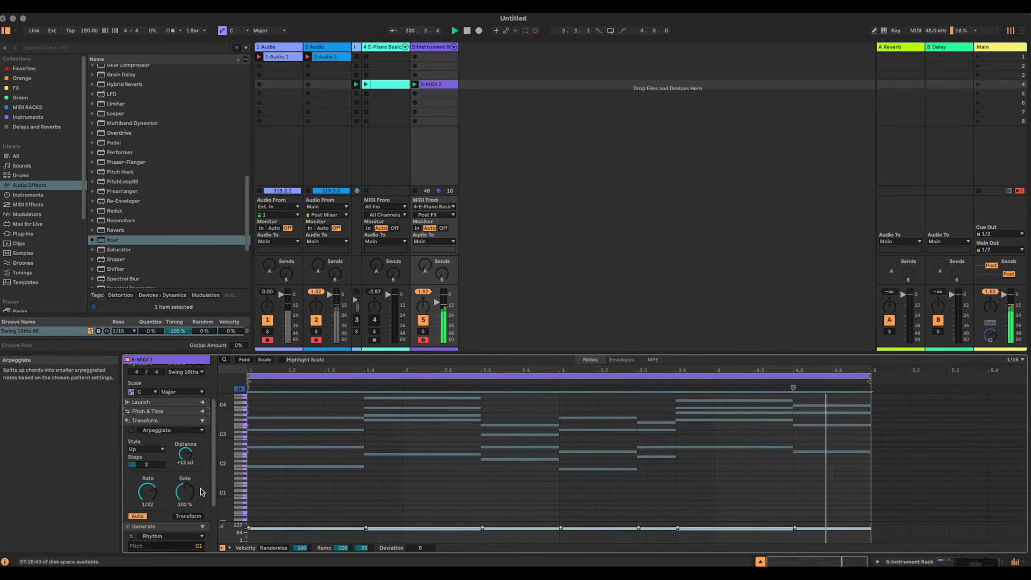
{"action": "left_click", "coordinate": [189, 431]}
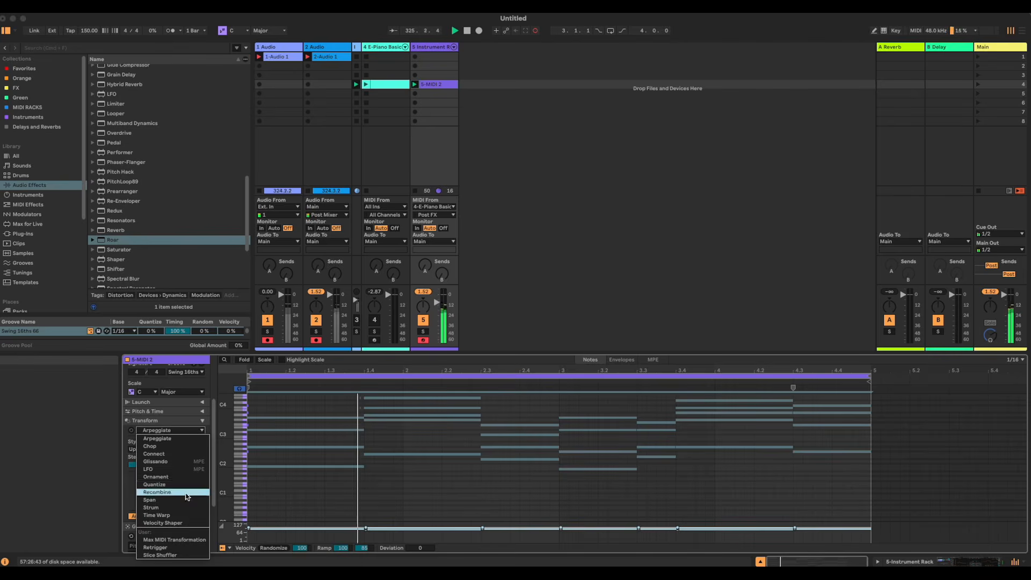
{"action": "left_click", "coordinate": [184, 463]}
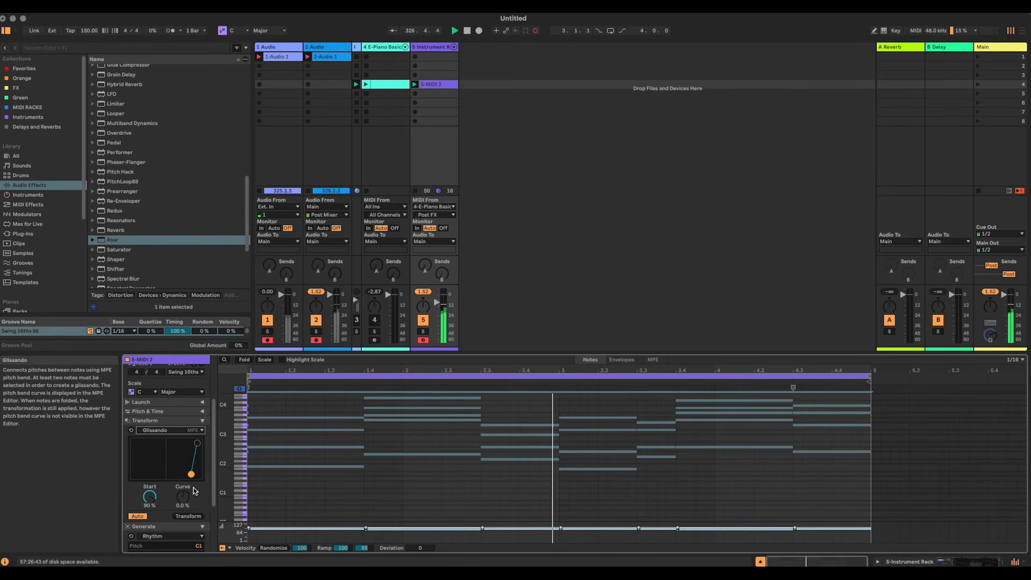
{"action": "left_click_drag", "start_coordinate": [193, 479], "coordinate": [191, 477]}
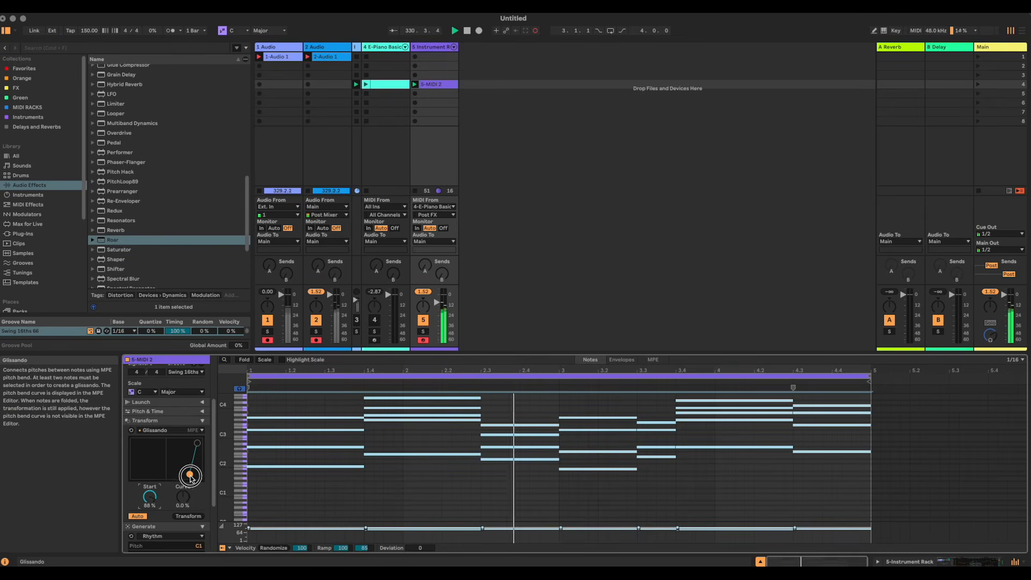
Isolate the arpeggiated Wavetable chain in the rack, collapse its synth and lower the chain's volume to -1.3 dB
{"action": "key", "text": "shift+Tab"}
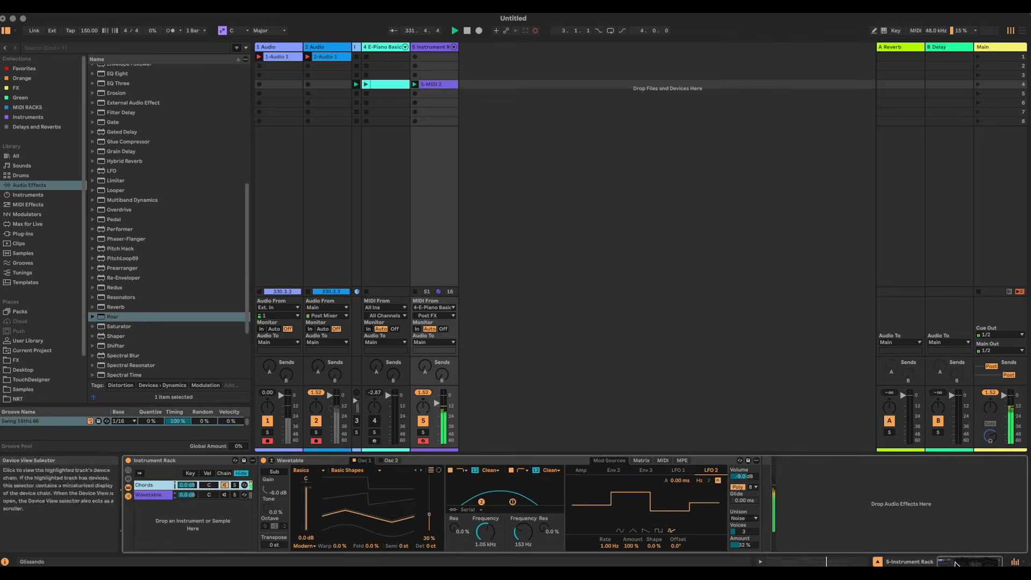
{"action": "left_click", "coordinate": [216, 494]}
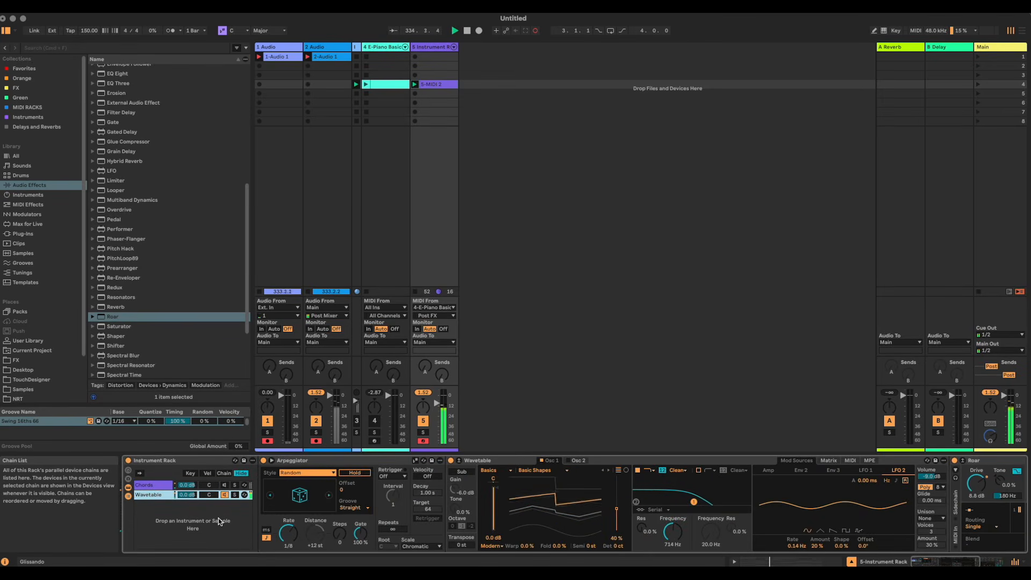
{"action": "double_click", "coordinate": [480, 461]}
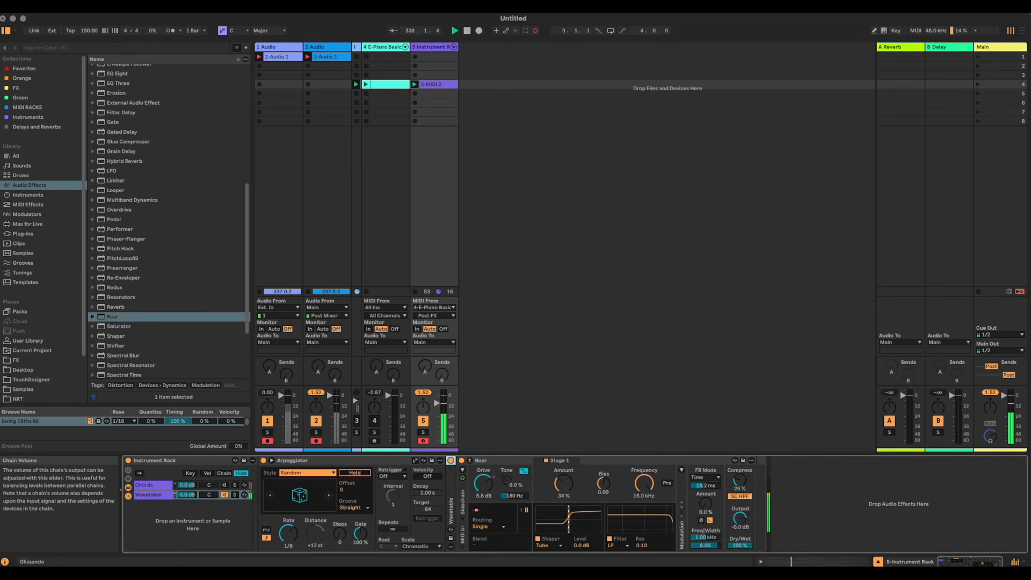
{"action": "left_click_drag", "start_coordinate": [187, 495], "coordinate": [187, 499]}
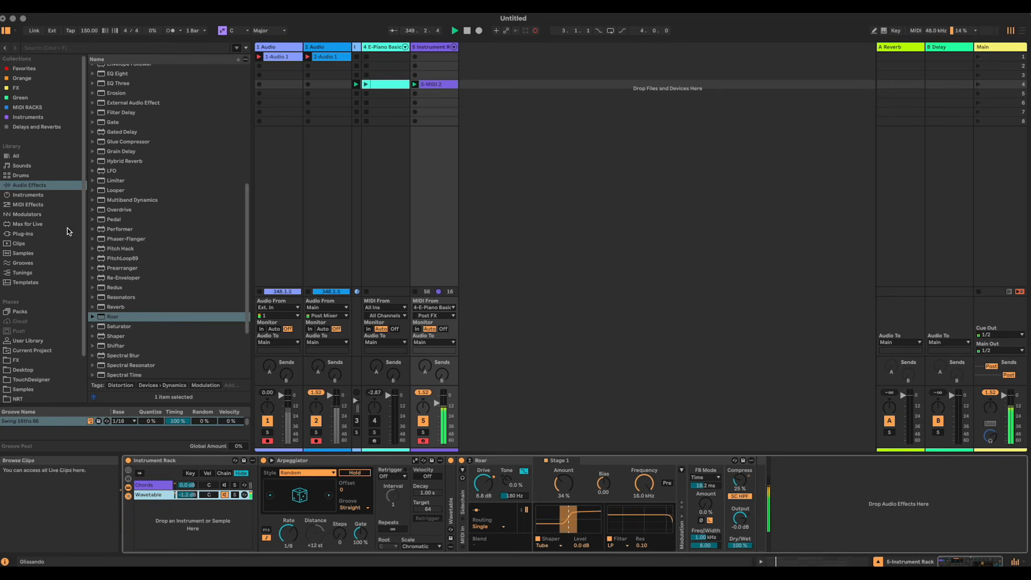
Add a Utility and an LFO after Roar in the arpeggiated Wavetable chain
{"action": "scroll", "coordinate": [137, 314], "scroll_direction": "down", "scroll_amount": 3}
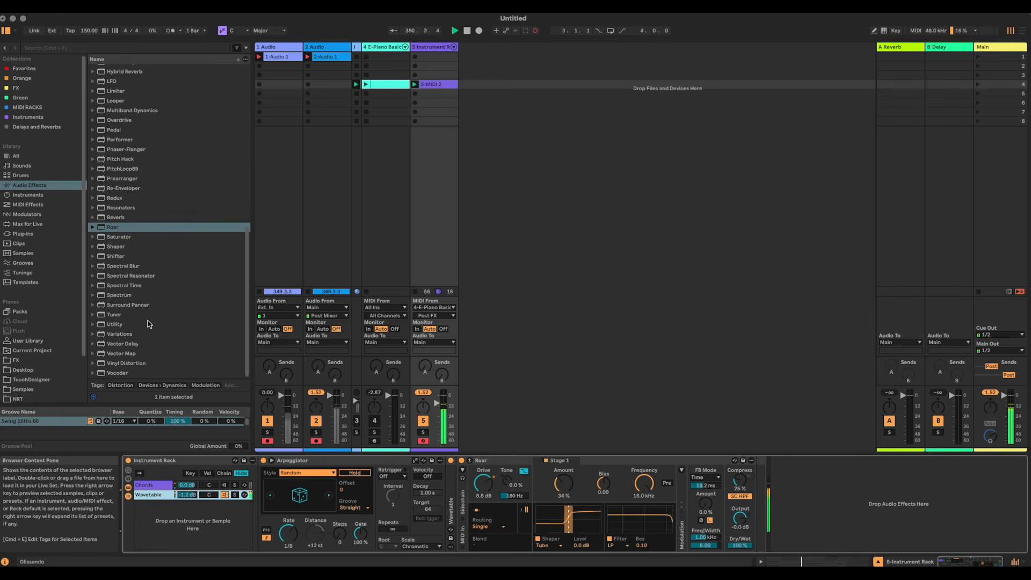
{"action": "left_click_drag", "start_coordinate": [112, 326], "coordinate": [757, 486]}
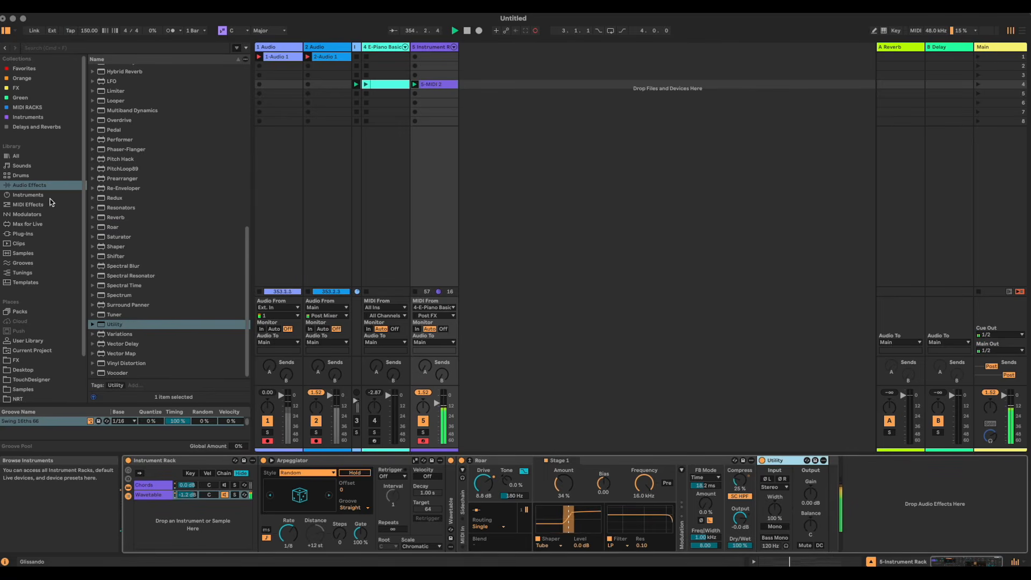
{"action": "scroll", "coordinate": [115, 161], "scroll_direction": "up", "scroll_amount": 2}
{"action": "mouse_move", "coordinate": [102, 101]}
{"action": "left_mouse_down"}
{"action": "mouse_move", "coordinate": [559, 247]}
{"action": "mouse_move", "coordinate": [847, 490]}
{"action": "mouse_move", "coordinate": [829, 494]}
{"action": "left_mouse_up"}
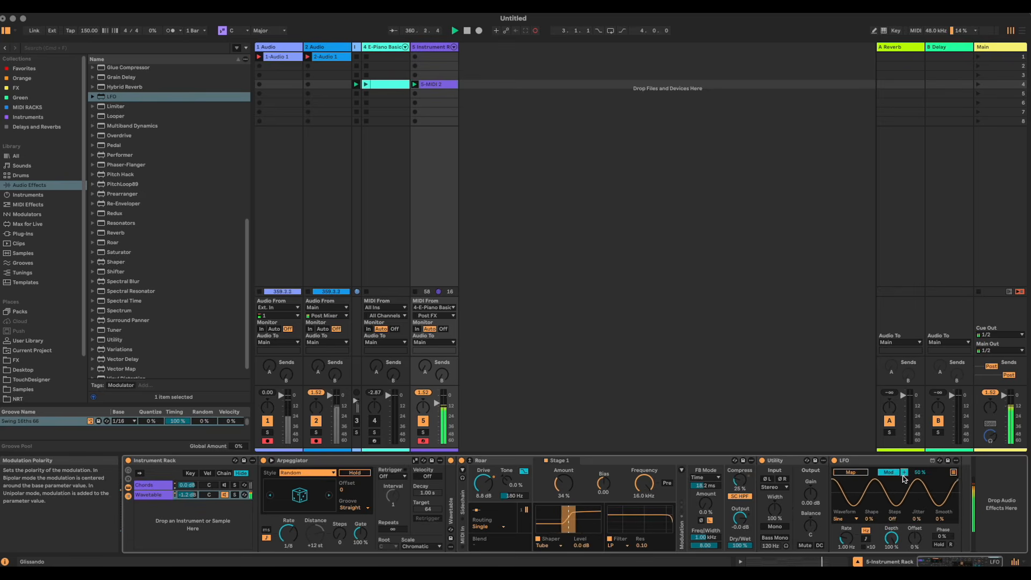
Turn Utility's gain all the way down and map the LFO to that gain
{"action": "left_click_drag", "start_coordinate": [810, 493], "coordinate": [810, 553]}
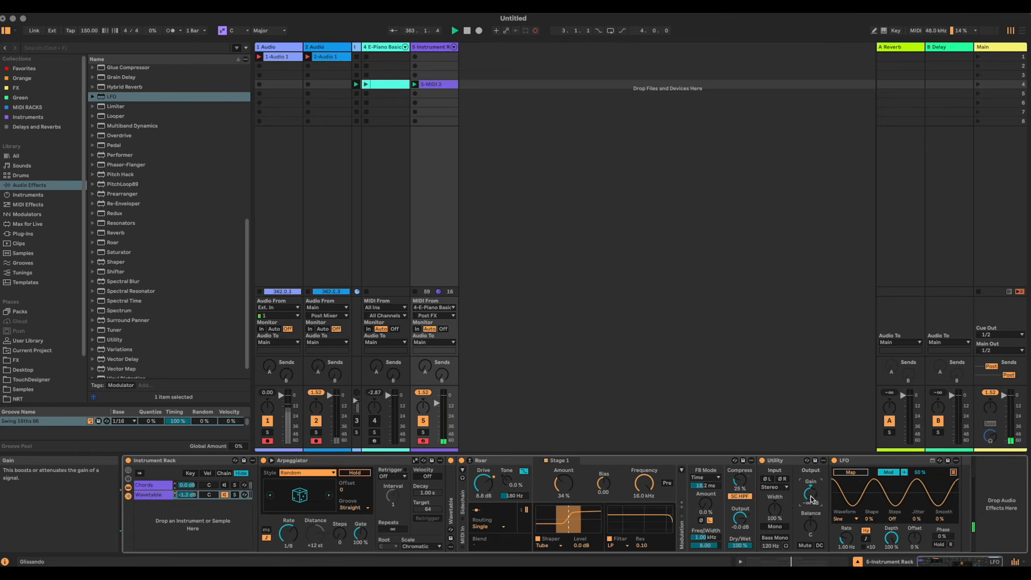
{"action": "left_click", "coordinate": [851, 473]}
{"action": "left_click", "coordinate": [811, 493]}
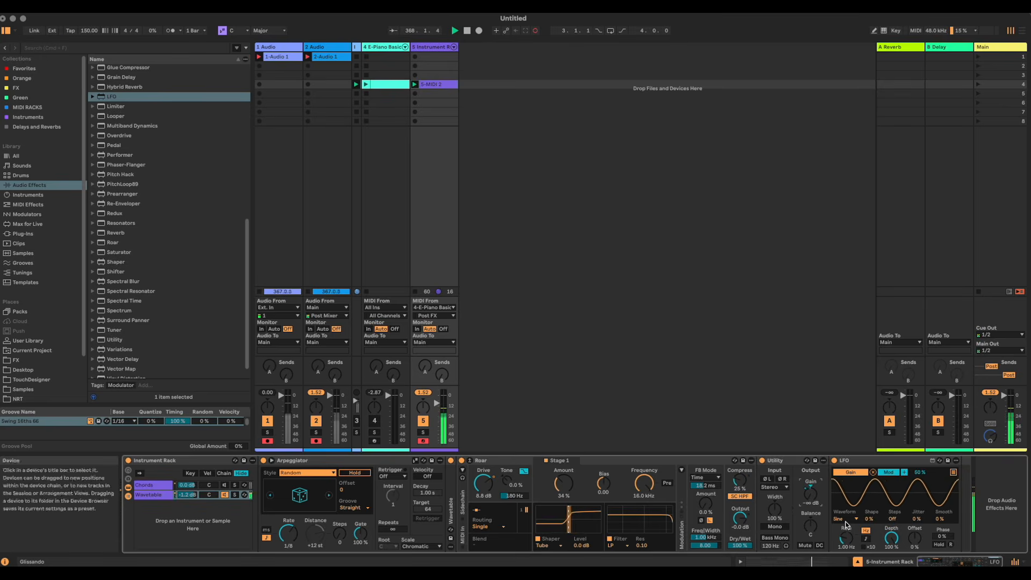
Sync the LFO to the tempo at a rate of 1/8 and set its waveform to Bin
{"action": "left_click", "coordinate": [867, 539]}
{"action": "left_click_drag", "start_coordinate": [847, 538], "coordinate": [847, 541]}
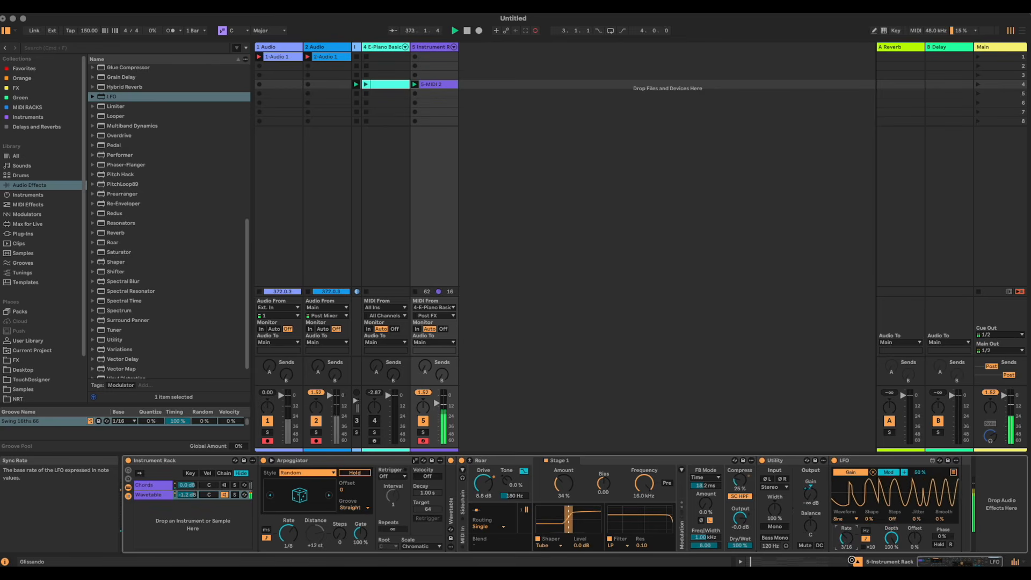
{"action": "left_click_drag", "start_coordinate": [847, 538], "coordinate": [846, 544]}
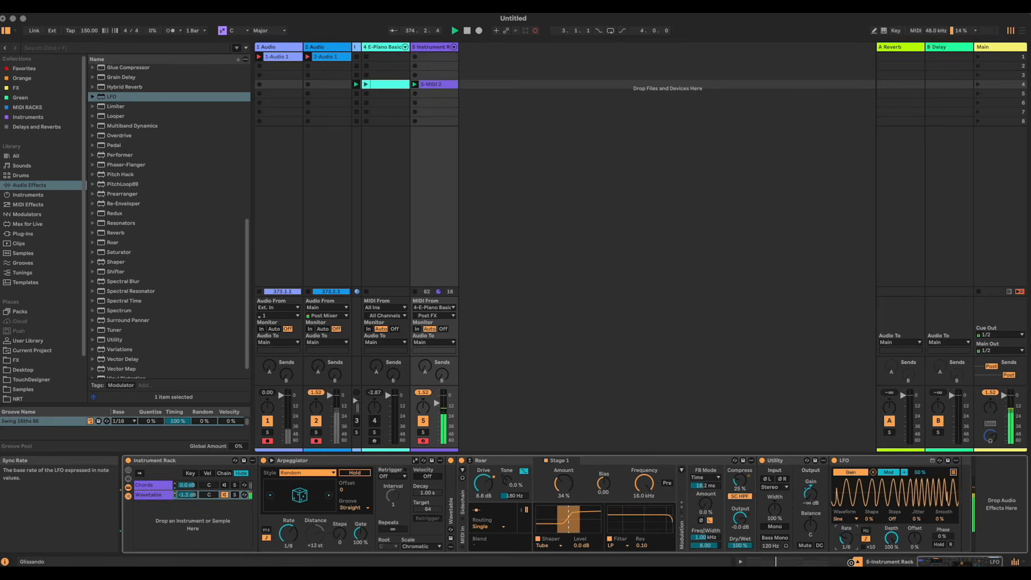
{"action": "left_click", "coordinate": [845, 520]}
{"action": "left_click", "coordinate": [845, 564]}
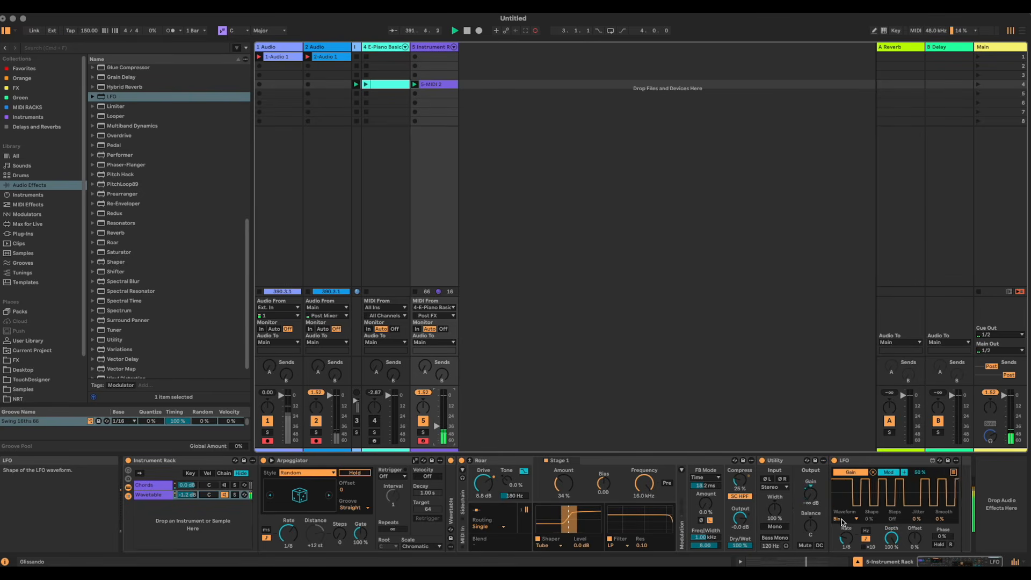
Try the Square waveform on the LFO and raise the Instrument Rack track's volume
{"action": "left_click", "coordinate": [841, 520]}
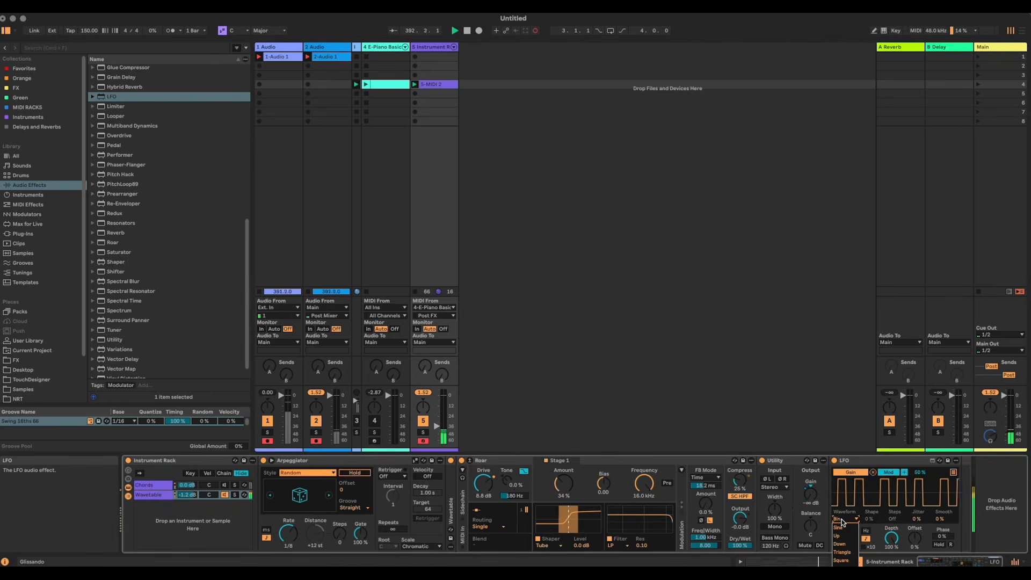
{"action": "left_click", "coordinate": [848, 561]}
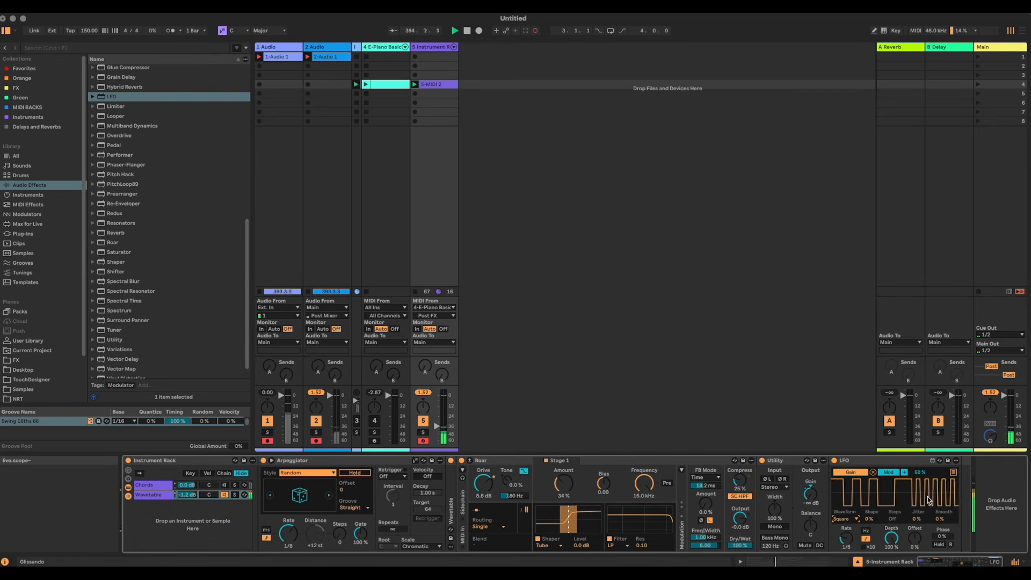
{"action": "left_click_drag", "start_coordinate": [437, 426], "coordinate": [437, 416]}
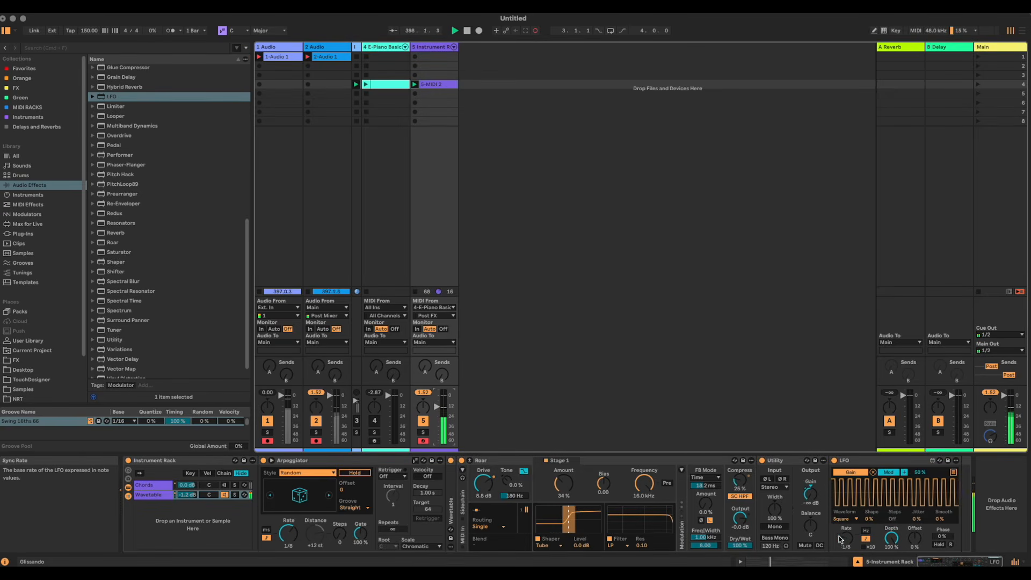
Return the LFO's waveform to Bin and collapse both the LFO and Utility devices
{"action": "left_click", "coordinate": [844, 518]}
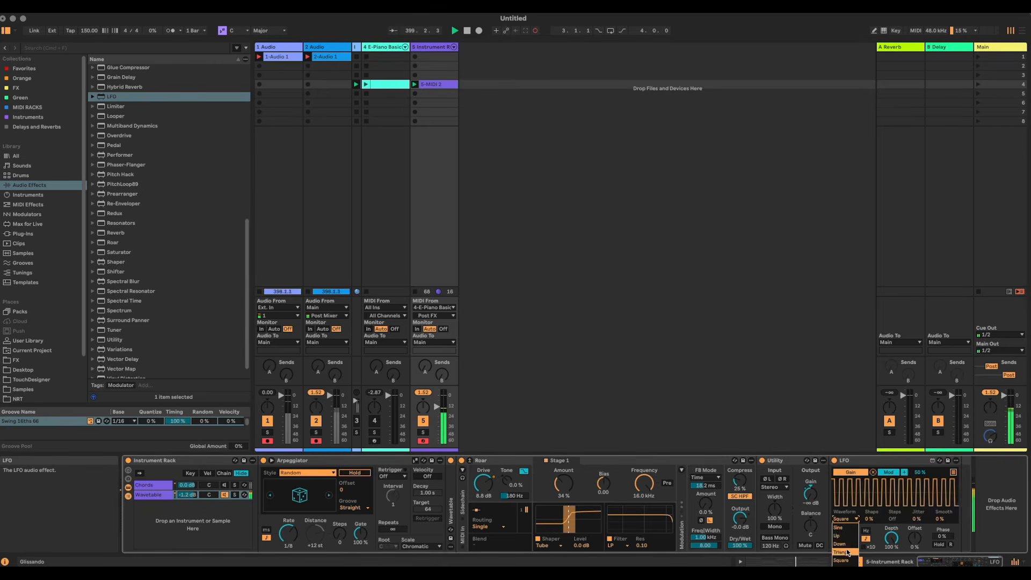
{"action": "left_click", "coordinate": [838, 576]}
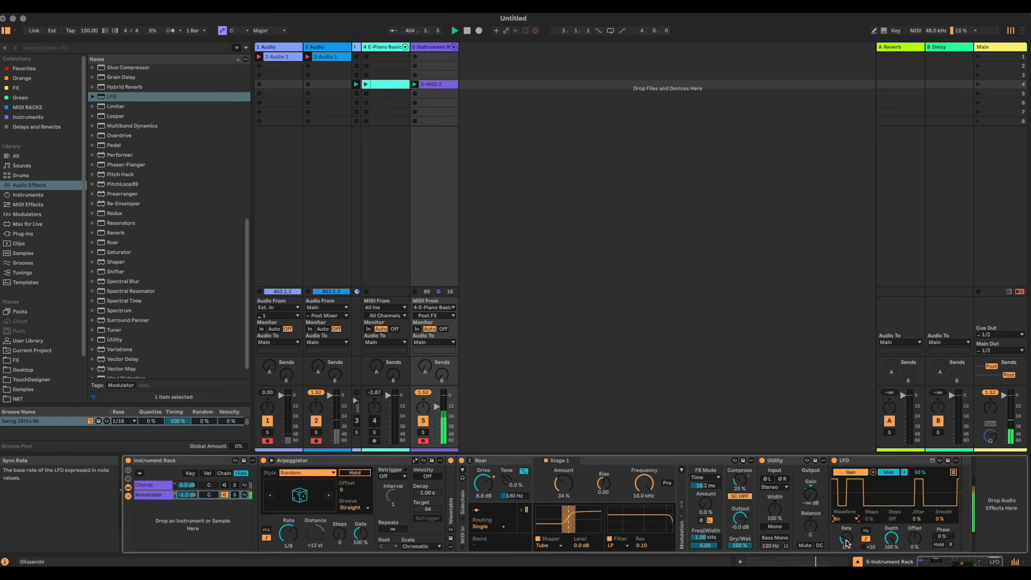
{"action": "double_click", "coordinate": [856, 459]}
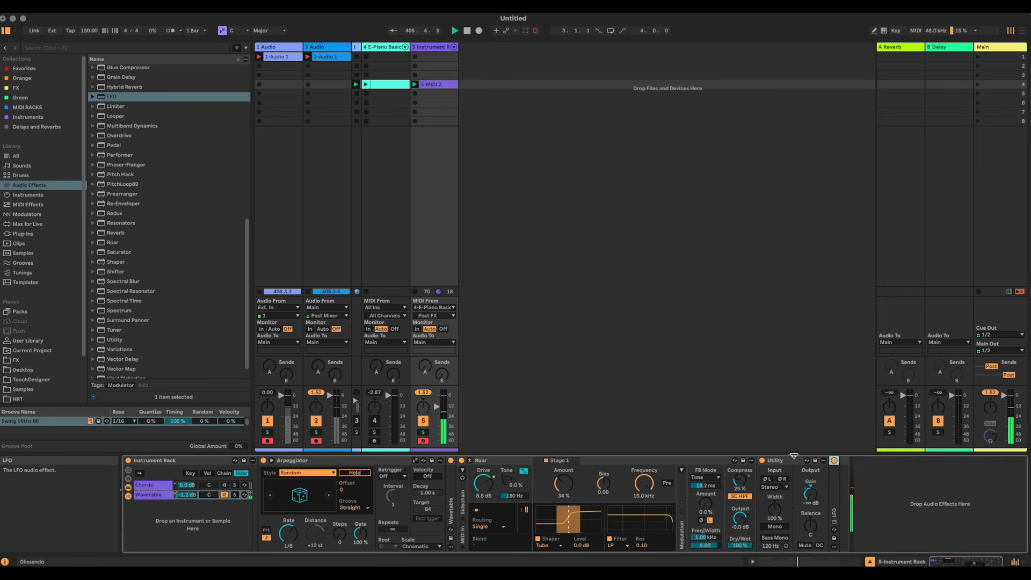
{"action": "double_click", "coordinate": [793, 459]}
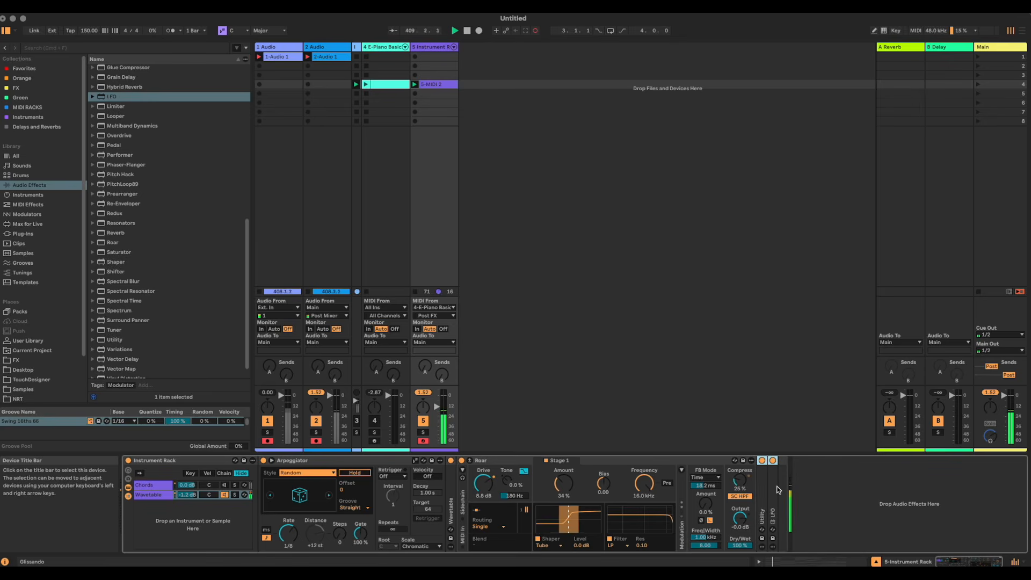
Duplicate the Utility and LFO pair three times at the end of the chain
{"action": "key", "text": "super+d"}
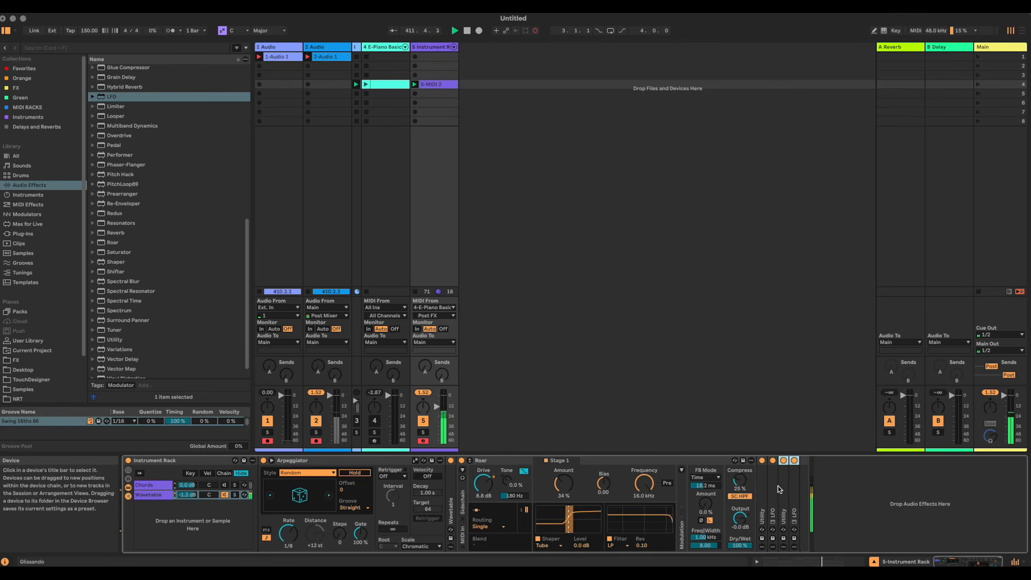
{"action": "key", "text": "ctrl+d"}
{"action": "key", "text": "ctrl+d"}
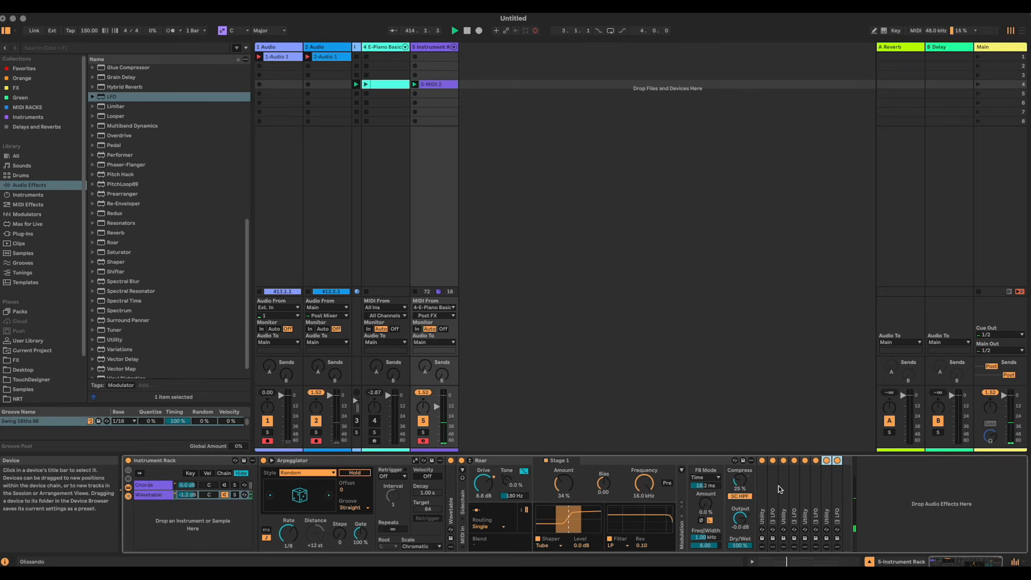
Expand the third and fourth LFOs, giving the third one a slower synced rate
{"action": "left_click", "coordinate": [816, 493]}
{"action": "double_click", "coordinate": [816, 492]}
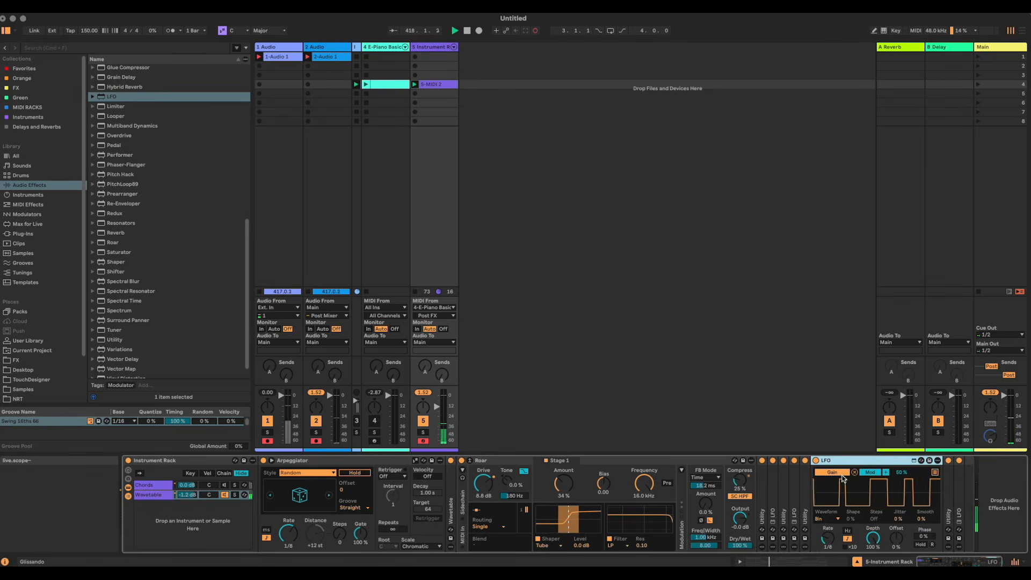
{"action": "left_click_drag", "start_coordinate": [827, 537], "coordinate": [828, 520]}
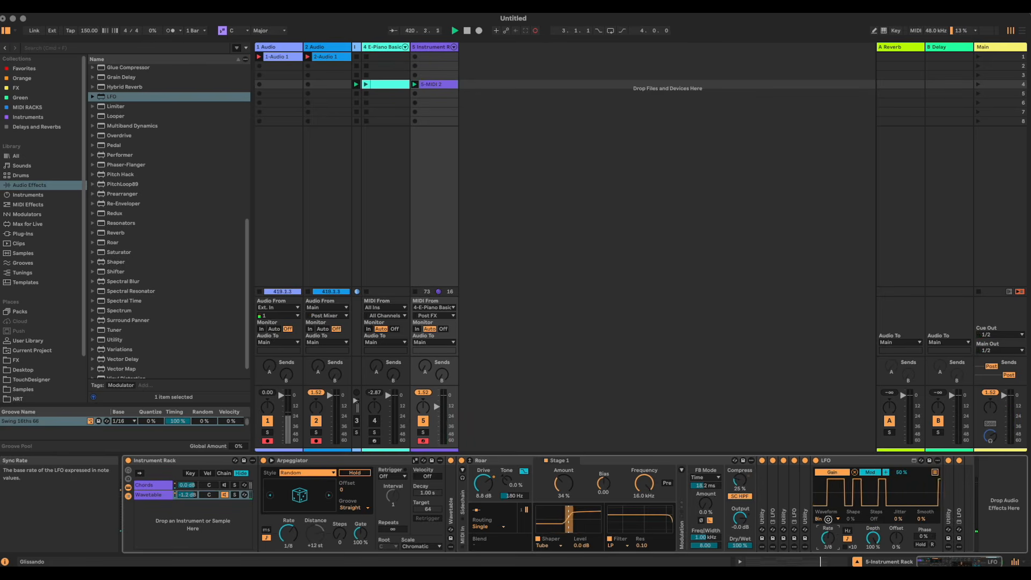
{"action": "double_click", "coordinate": [960, 493]}
{"action": "left_click_drag", "start_coordinate": [976, 564], "coordinate": [988, 564]}
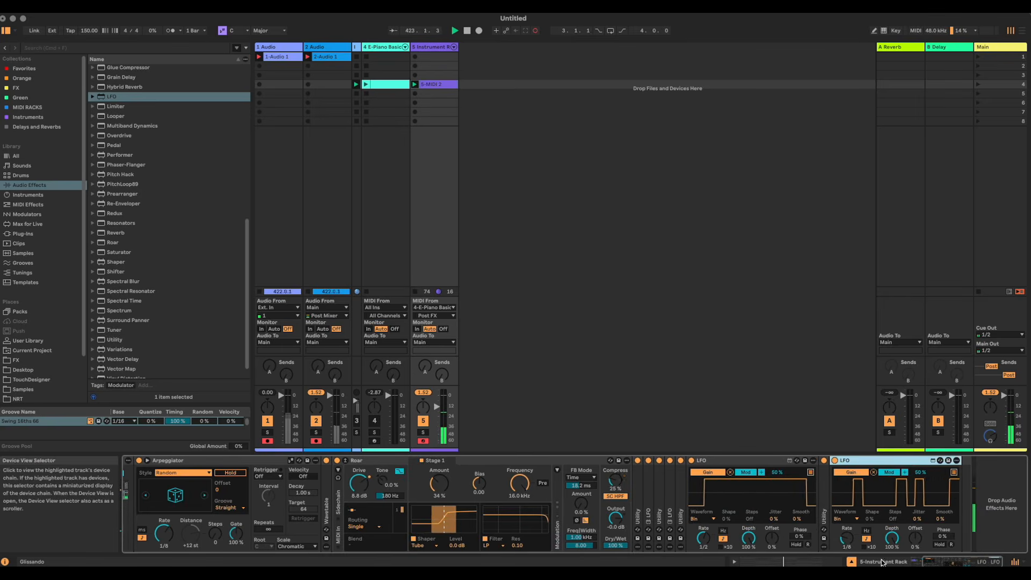
Slow the fourth LFO's synced rate to 1/2
{"action": "left_click_drag", "start_coordinate": [845, 538], "coordinate": [845, 518]}
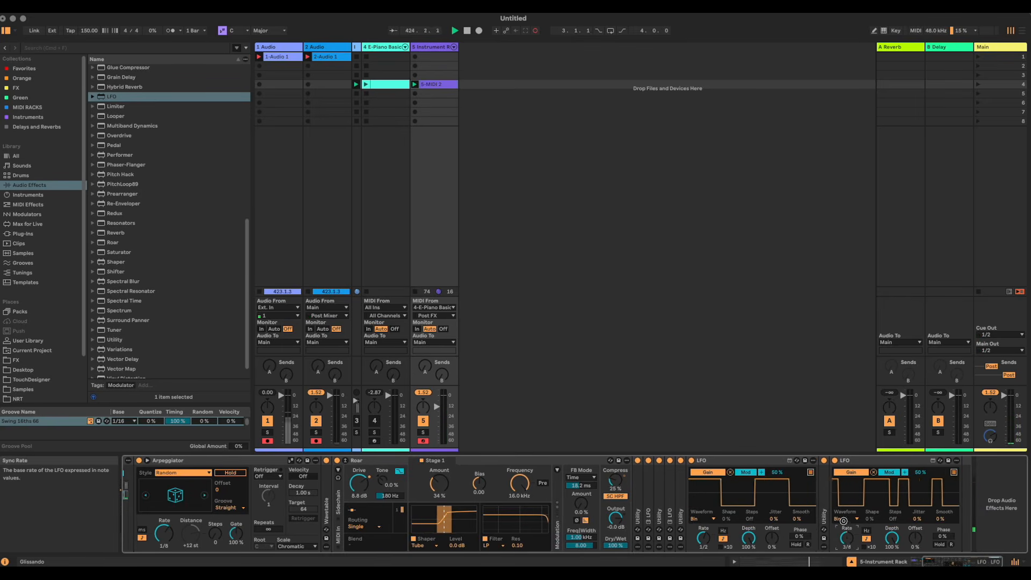
{"action": "left_click_drag", "start_coordinate": [946, 562], "coordinate": [935, 562]}
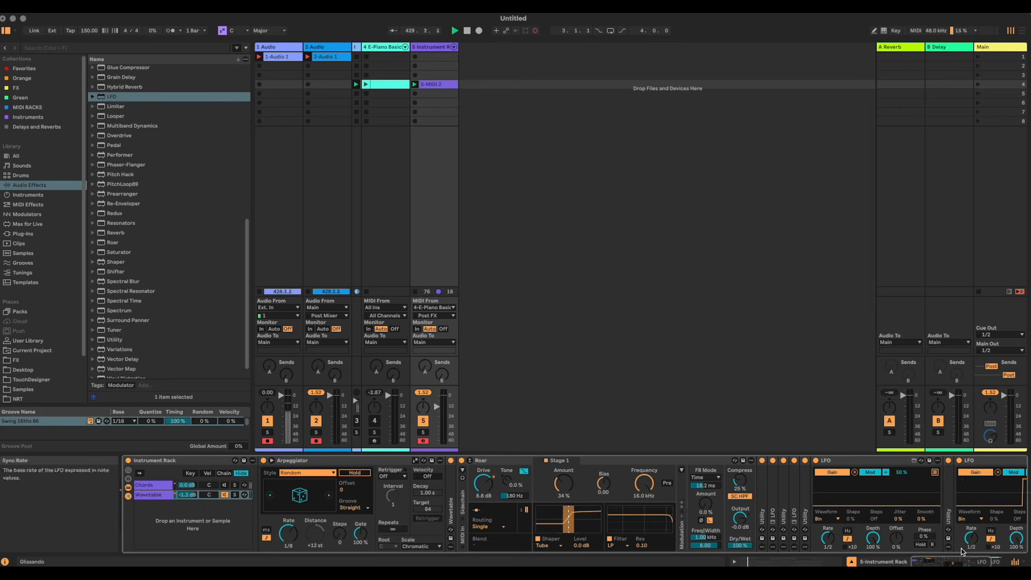
{"action": "scroll", "coordinate": [830, 498], "scroll_direction": "right", "scroll_amount": 3}
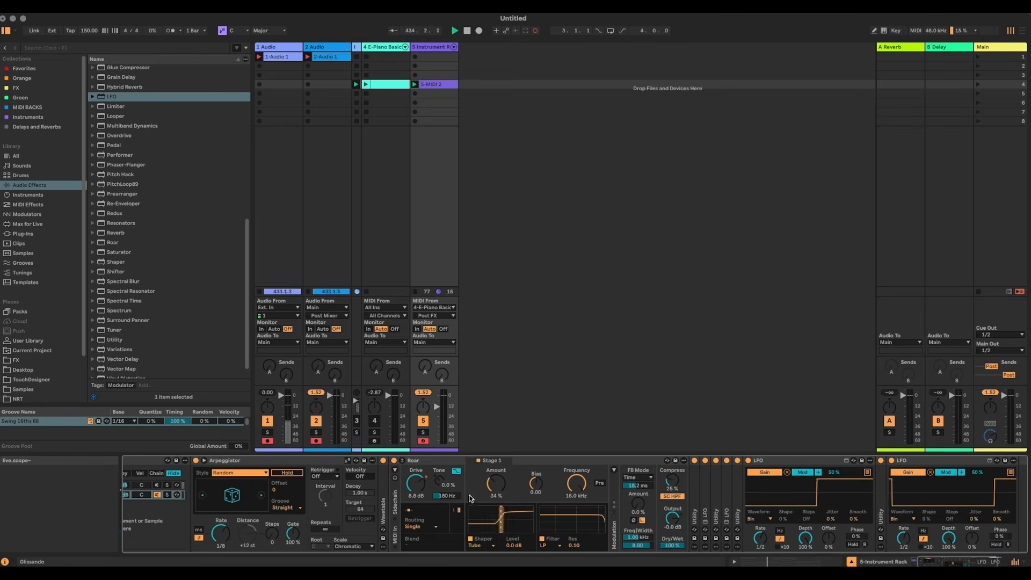
Expand the Wavetable in the arpeggio chain to examine its oscillator and filter settings, and collapse it again
{"action": "double_click", "coordinate": [384, 506]}
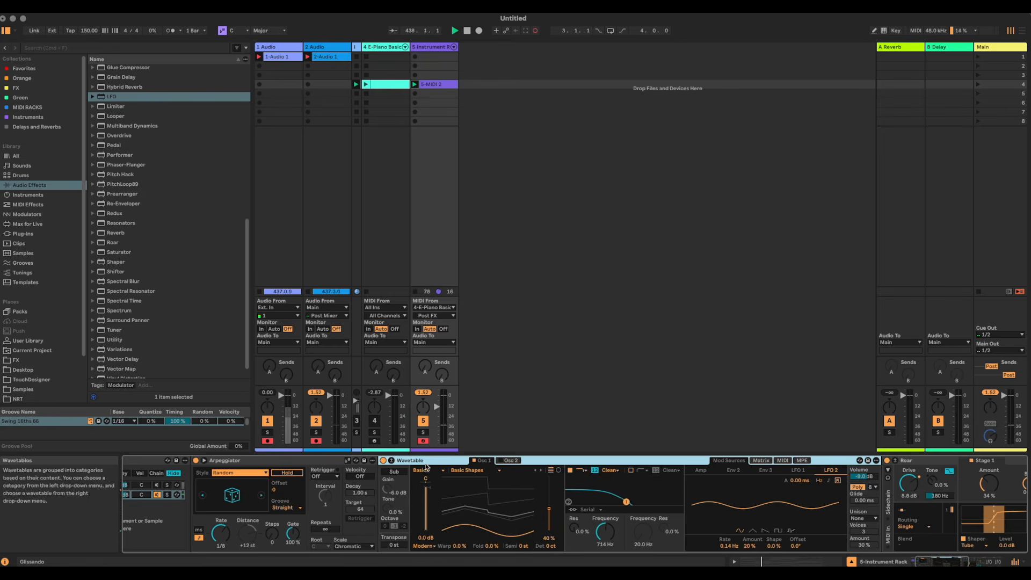
{"action": "double_click", "coordinate": [425, 460]}
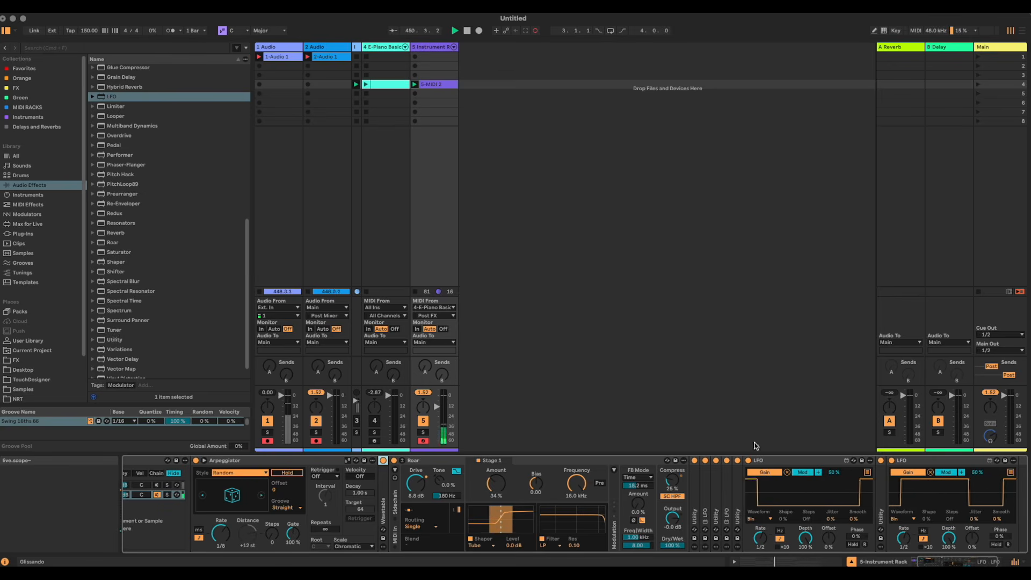
Deactivate the fourth LFO and its Utility at the end of the chain
{"action": "left_click", "coordinate": [911, 460]}
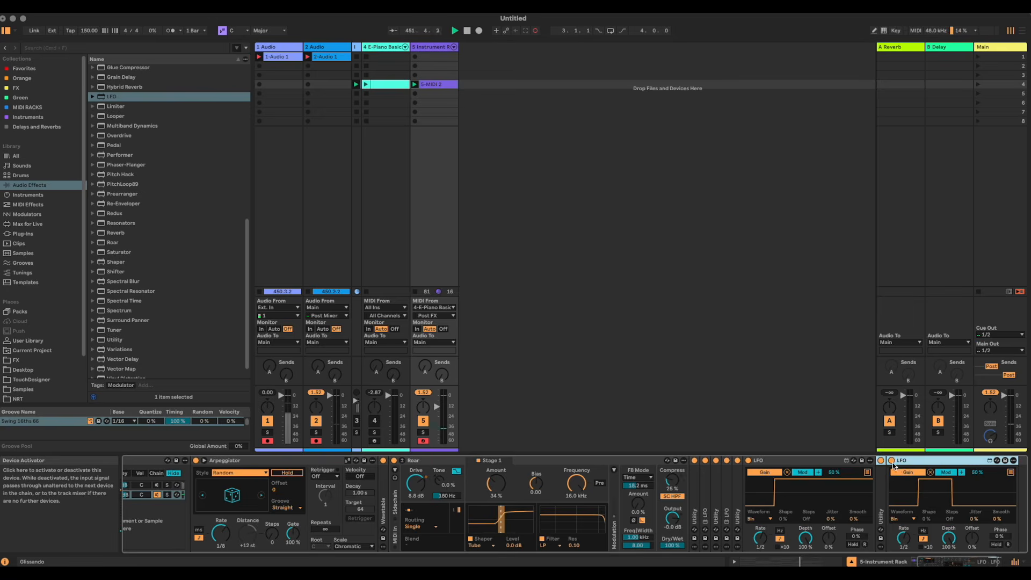
{"action": "left_click", "coordinate": [891, 460]}
{"action": "left_click", "coordinate": [881, 461]}
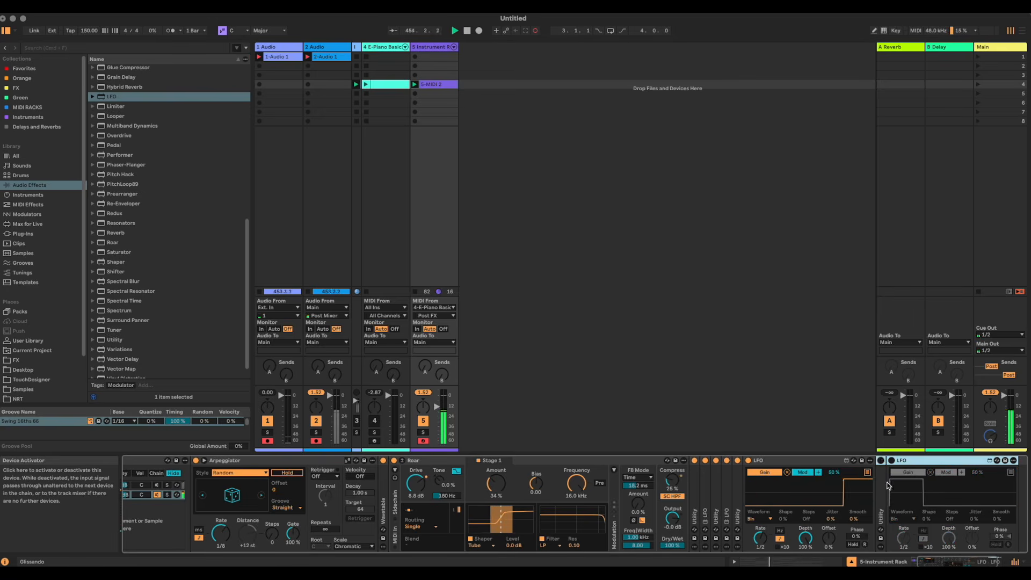
Add slight smoothing to the gating LFOs, with Smooth at 4% on the first and 3% on the third and fourth
{"action": "scroll", "coordinate": [784, 502], "scroll_direction": "right", "scroll_amount": 3}
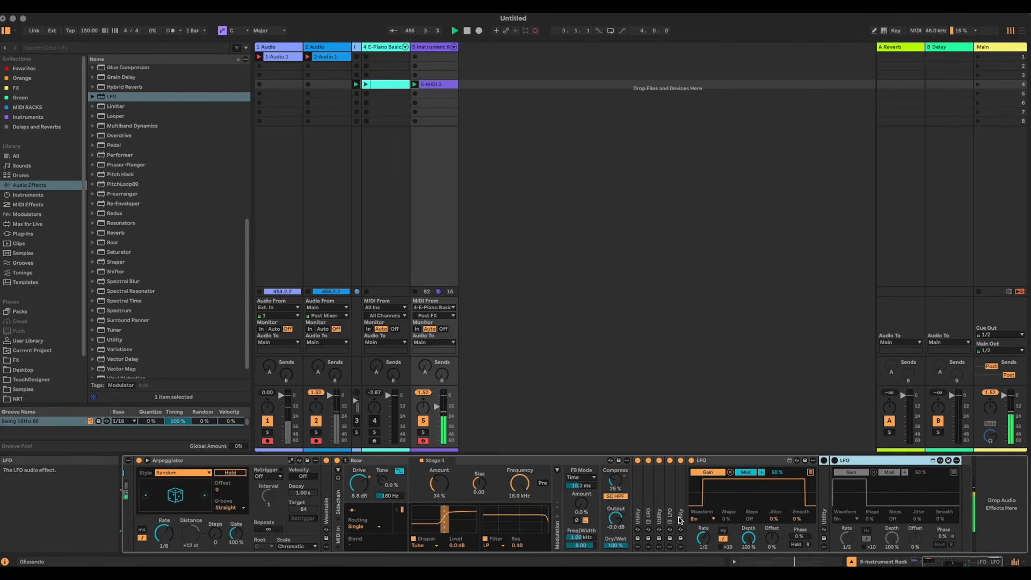
{"action": "double_click", "coordinate": [650, 502]}
{"action": "left_click_drag", "start_coordinate": [757, 520], "coordinate": [757, 518]}
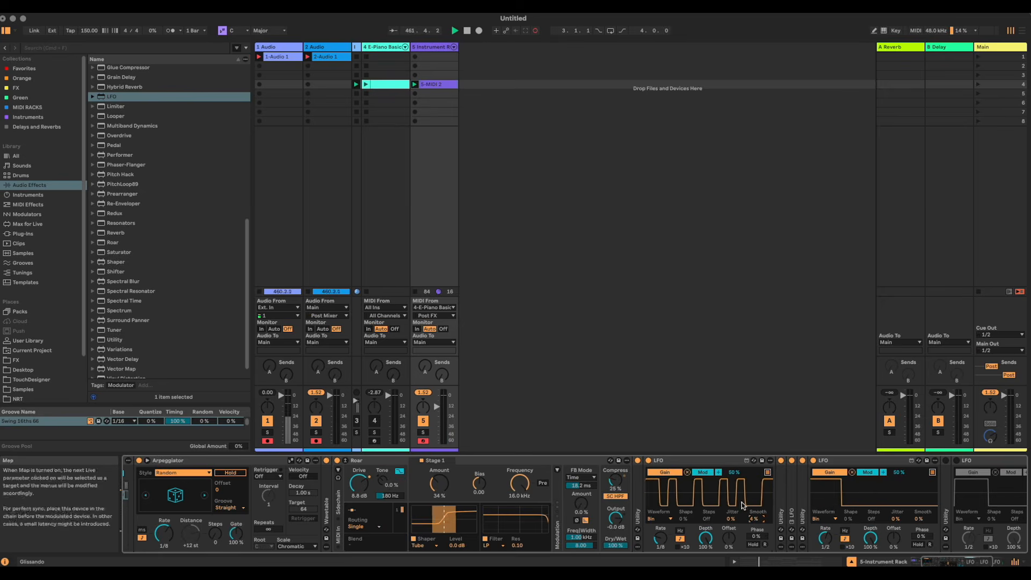
{"action": "double_click", "coordinate": [671, 460]}
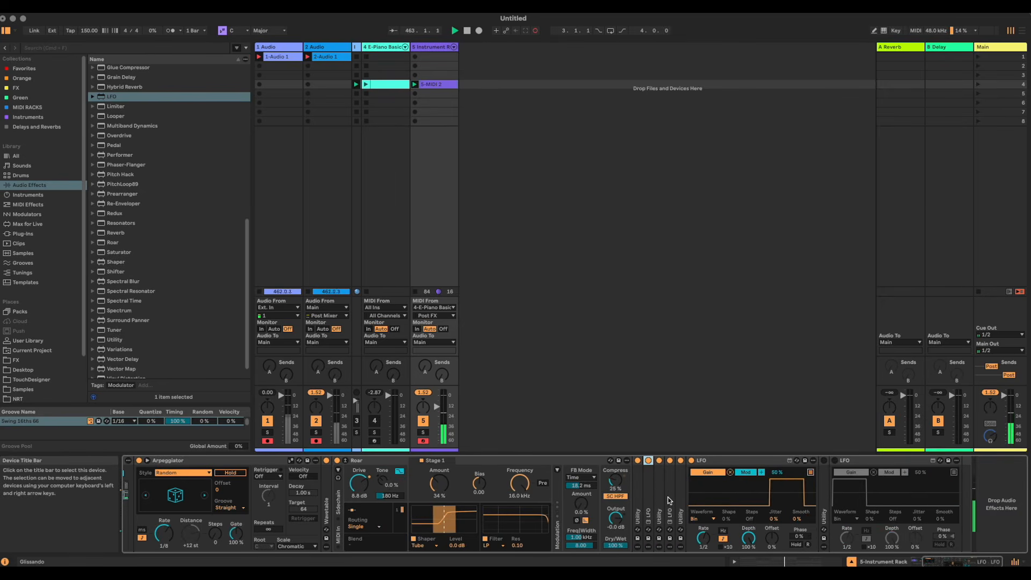
{"action": "double_click", "coordinate": [666, 499]}
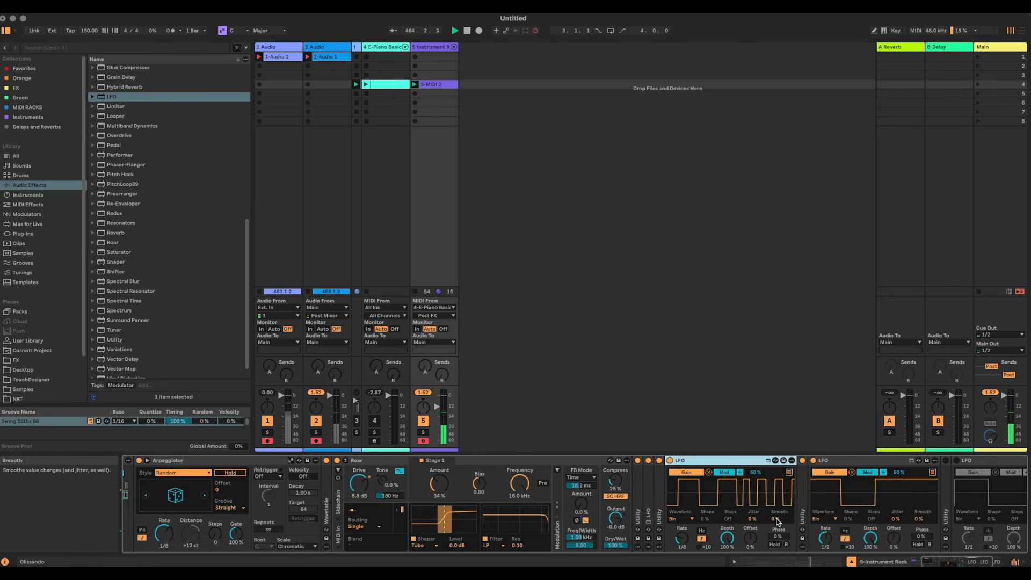
{"action": "left_click", "coordinate": [703, 462]}
{"action": "double_click", "coordinate": [704, 462]}
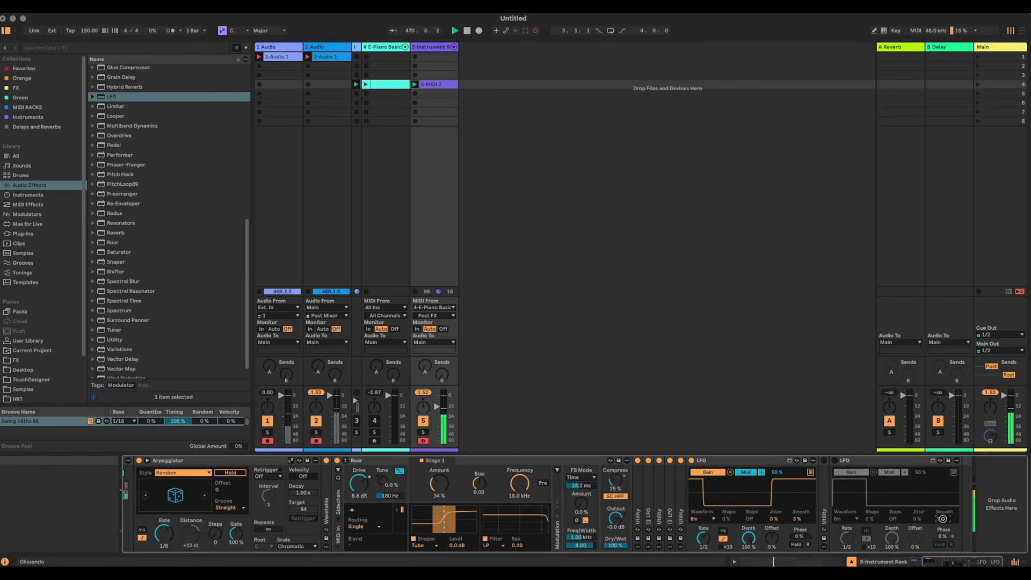
Collapse the third and fourth LFOs and reactivate the last Utility and LFO pair
{"action": "double_click", "coordinate": [735, 460]}
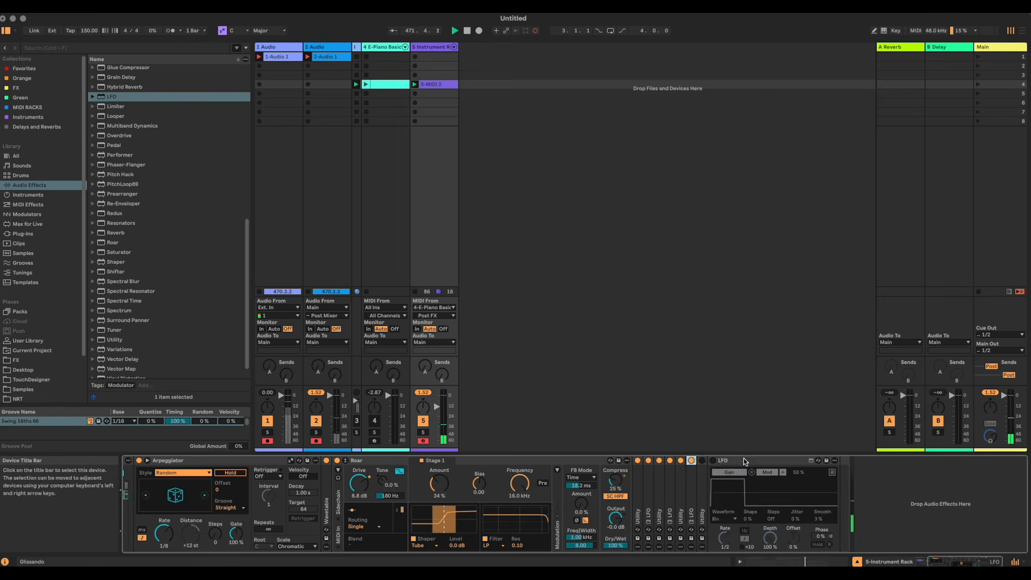
{"action": "double_click", "coordinate": [736, 460]}
{"action": "left_click", "coordinate": [702, 461]}
{"action": "left_click", "coordinate": [714, 477]}
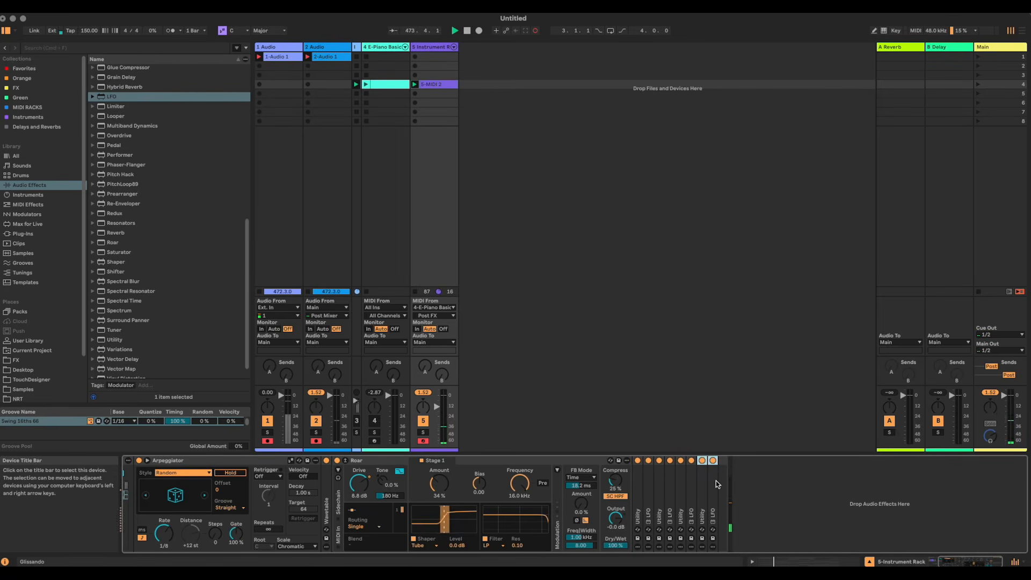
Group all four Utility and LFO pairs into an Audio Effect Rack and show its chain list
{"action": "left_click", "coordinate": [638, 488], "text": "shift"}
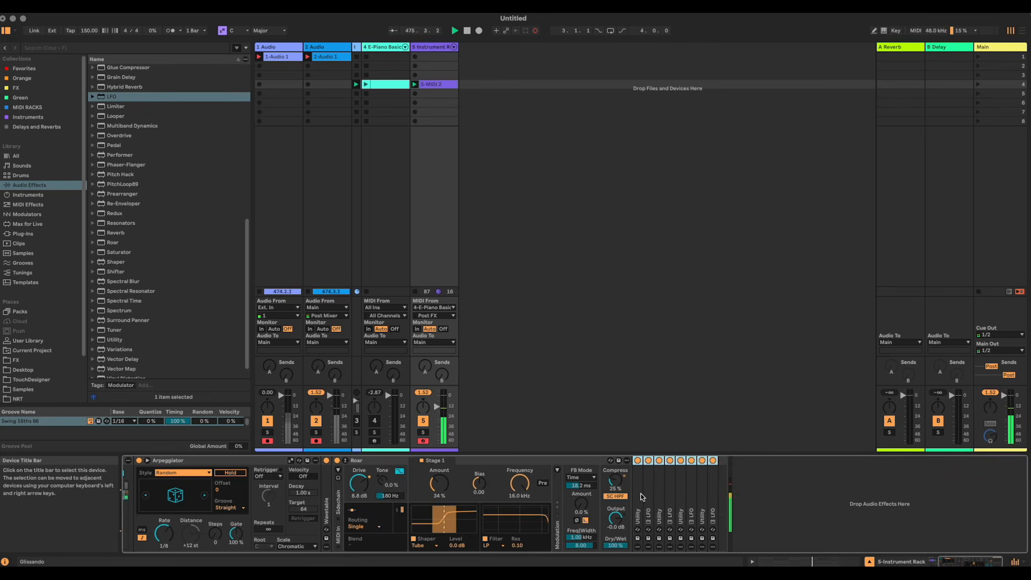
{"action": "key", "text": "super+g"}
{"action": "left_click", "coordinate": [639, 496]}
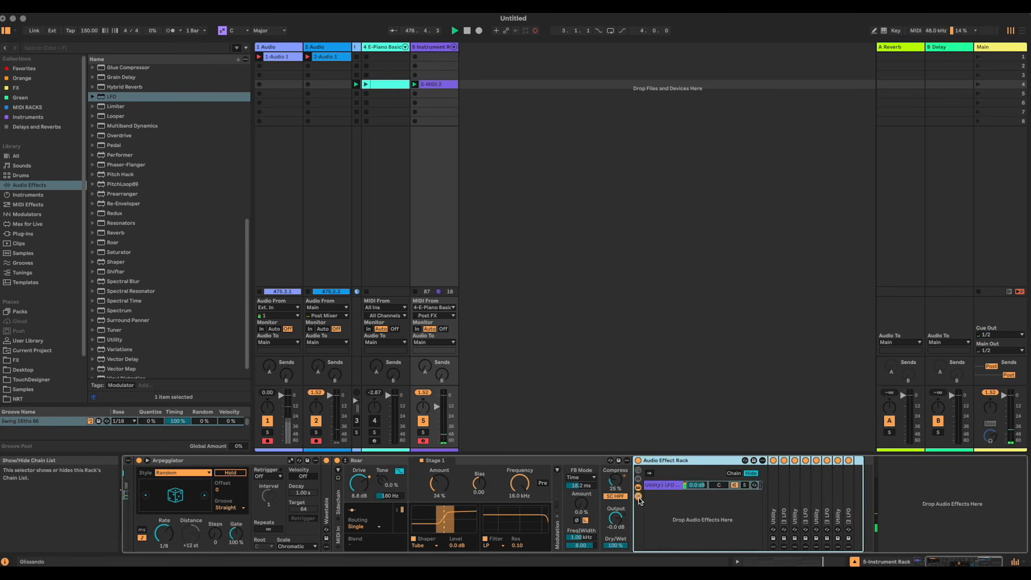
Duplicate the rack's chain, pan the first chain 50R and the copy 50L, and collapse the rack
{"action": "left_click", "coordinate": [662, 485]}
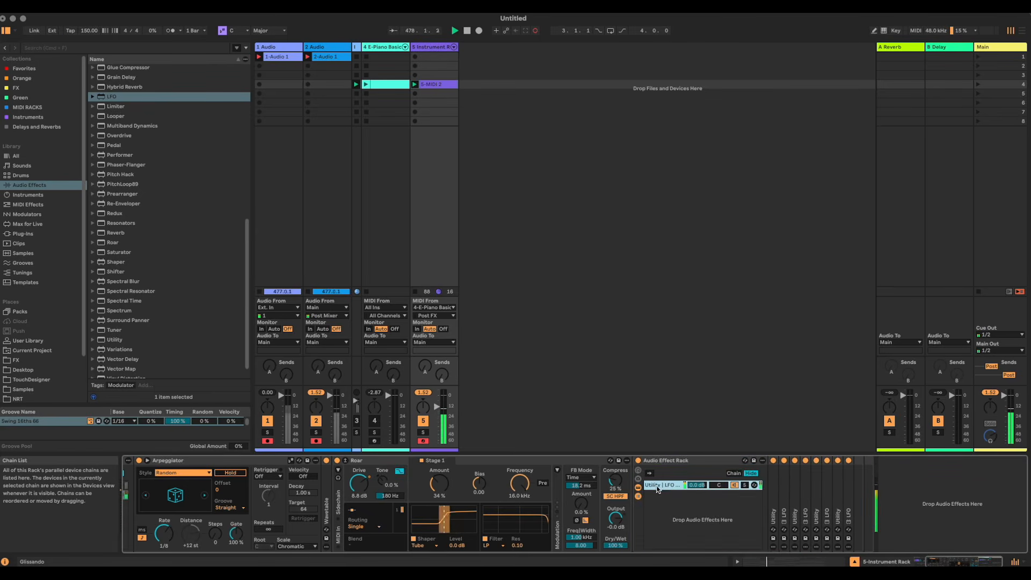
{"action": "key", "text": "super+d"}
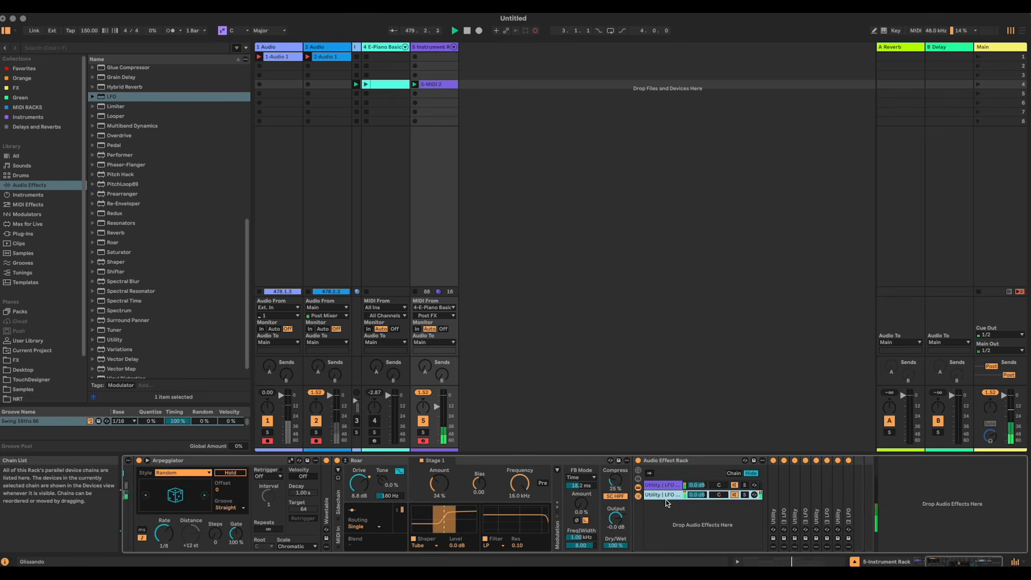
{"action": "left_click_drag", "start_coordinate": [719, 485], "coordinate": [718, 456]}
{"action": "left_click_drag", "start_coordinate": [719, 495], "coordinate": [719, 523]}
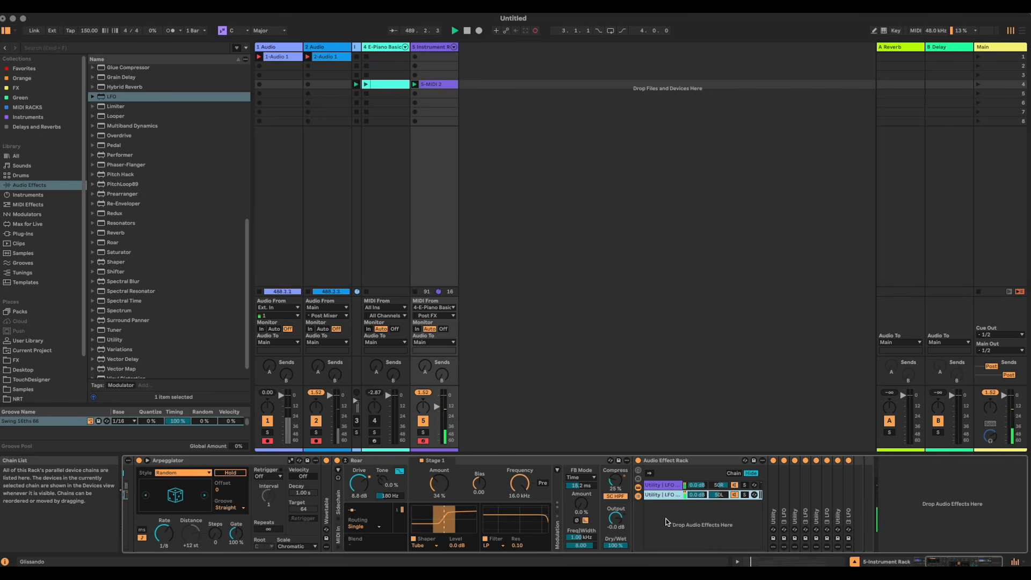
{"action": "double_click", "coordinate": [669, 459]}
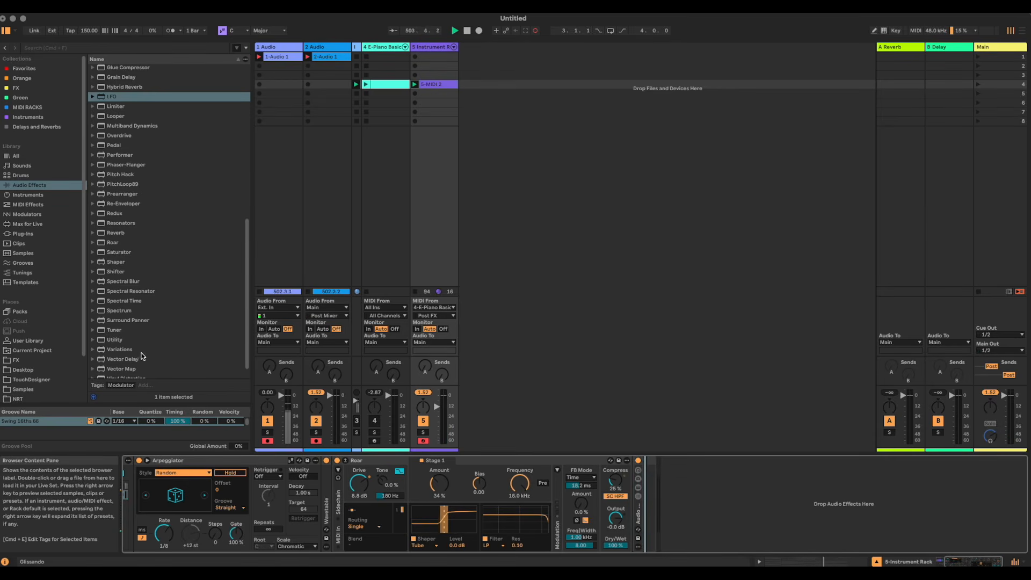
Add a second Roar after the collapsed Audio Effect Rack and set its routing to Single
{"action": "scroll", "coordinate": [137, 351], "scroll_direction": "down", "scroll_amount": 2}
{"action": "mouse_move", "coordinate": [110, 227]}
{"action": "left_mouse_down"}
{"action": "mouse_move", "coordinate": [594, 315]}
{"action": "mouse_move", "coordinate": [646, 442]}
{"action": "mouse_move", "coordinate": [646, 506]}
{"action": "left_mouse_up"}
{"action": "left_click", "coordinate": [980, 562]}
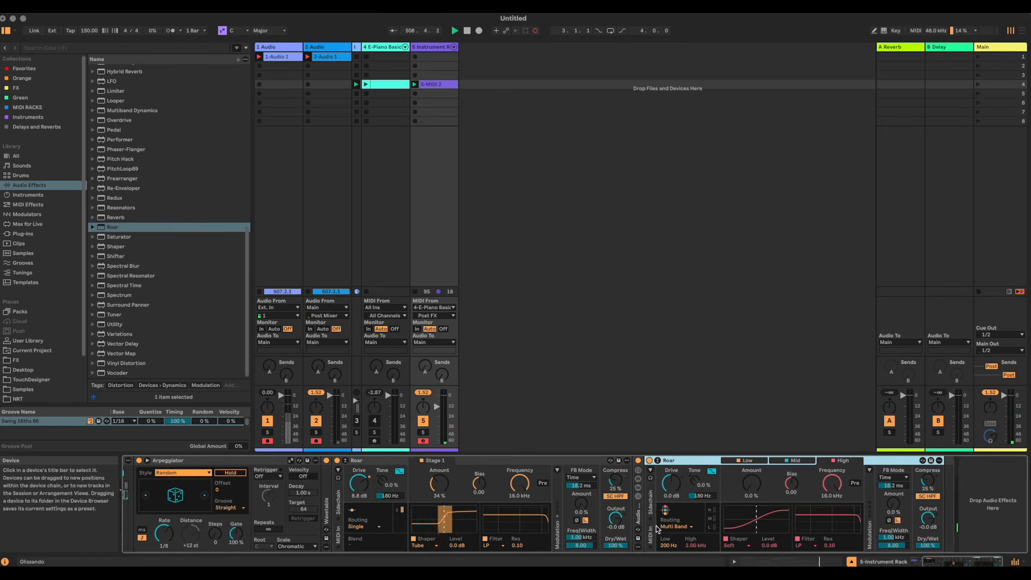
{"action": "left_click", "coordinate": [675, 526]}
{"action": "left_click", "coordinate": [671, 525]}
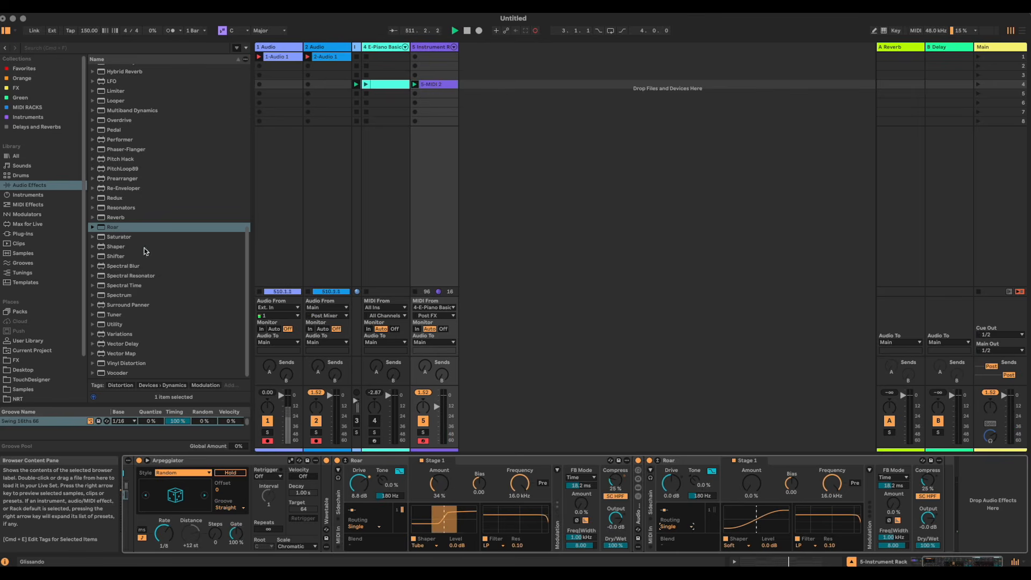
Add an LFO after the second Roar and duplicate it
{"action": "scroll", "coordinate": [148, 238], "scroll_direction": "up", "scroll_amount": 3}
{"action": "mouse_move", "coordinate": [102, 135]}
{"action": "left_mouse_down"}
{"action": "mouse_move", "coordinate": [184, 134]}
{"action": "mouse_move", "coordinate": [983, 433]}
{"action": "mouse_move", "coordinate": [943, 488]}
{"action": "mouse_move", "coordinate": [946, 504]}
{"action": "left_mouse_up"}
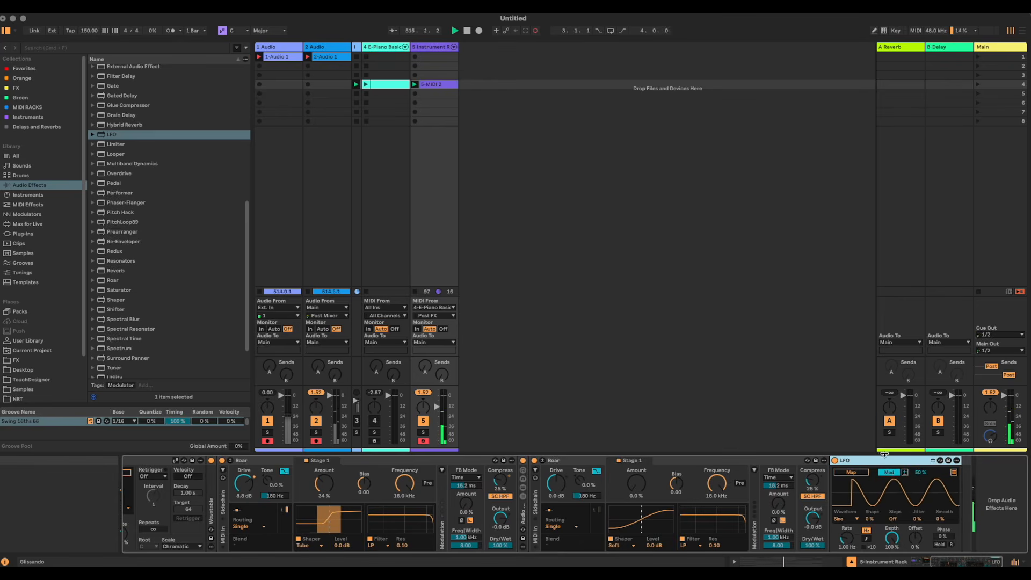
{"action": "key", "text": "super+d"}
Set both new LFOs to the Random waveform with tempo-synced rates of 1/2
{"action": "left_click", "coordinate": [777, 518]}
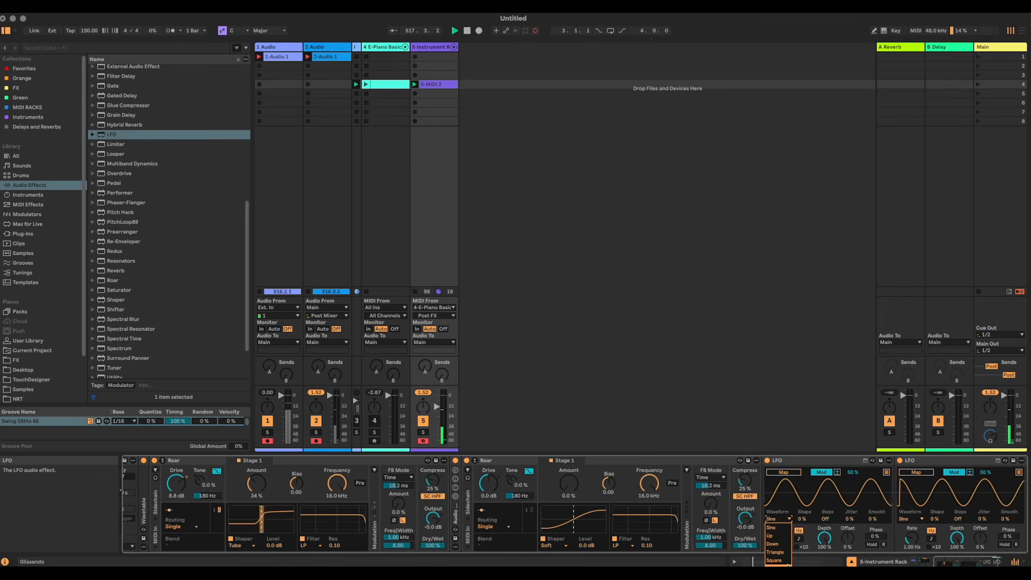
{"action": "left_click", "coordinate": [774, 560]}
{"action": "left_click", "coordinate": [913, 519]}
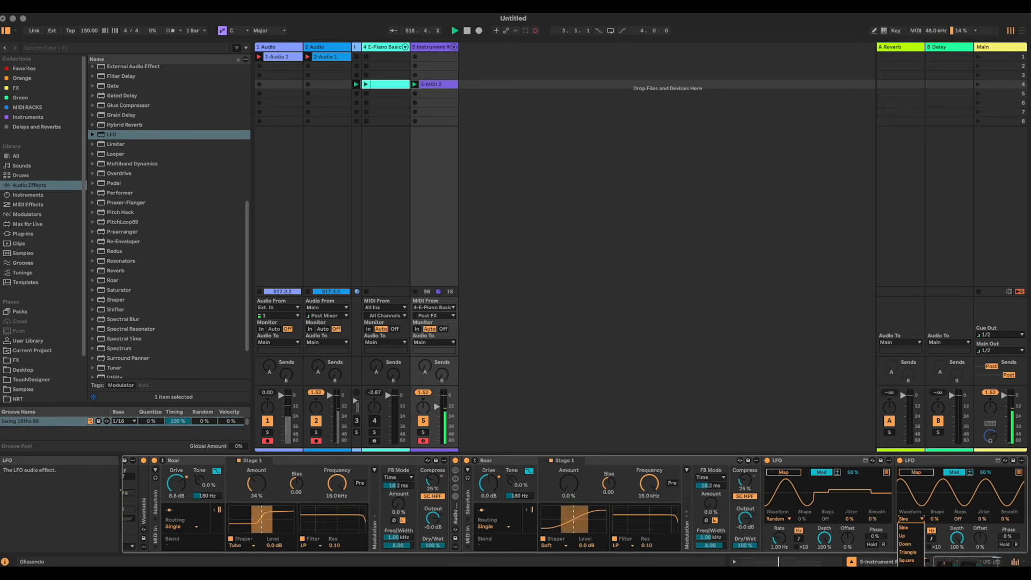
{"action": "left_click", "coordinate": [909, 560]}
{"action": "left_click", "coordinate": [798, 538]}
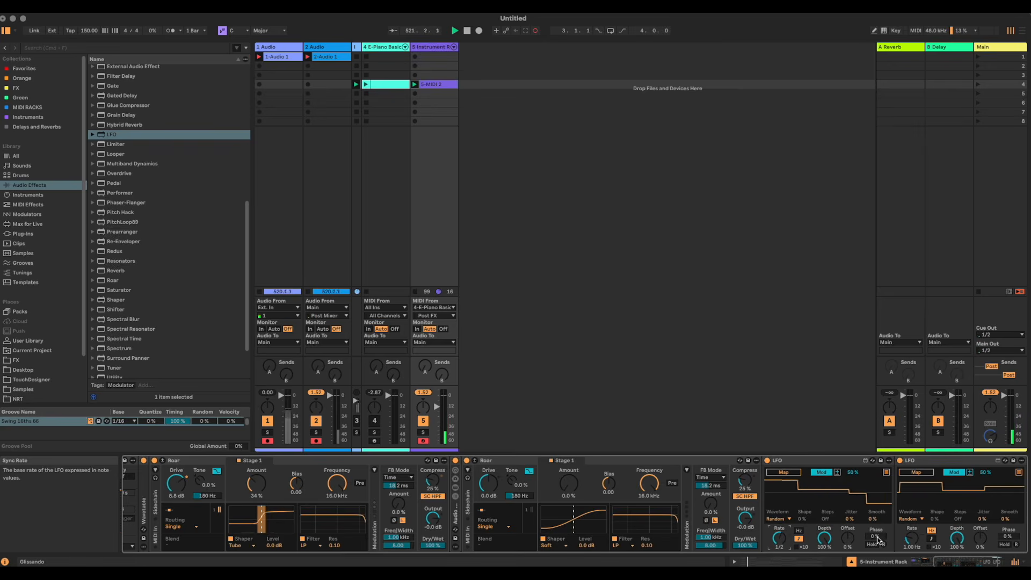
{"action": "left_click", "coordinate": [932, 538]}
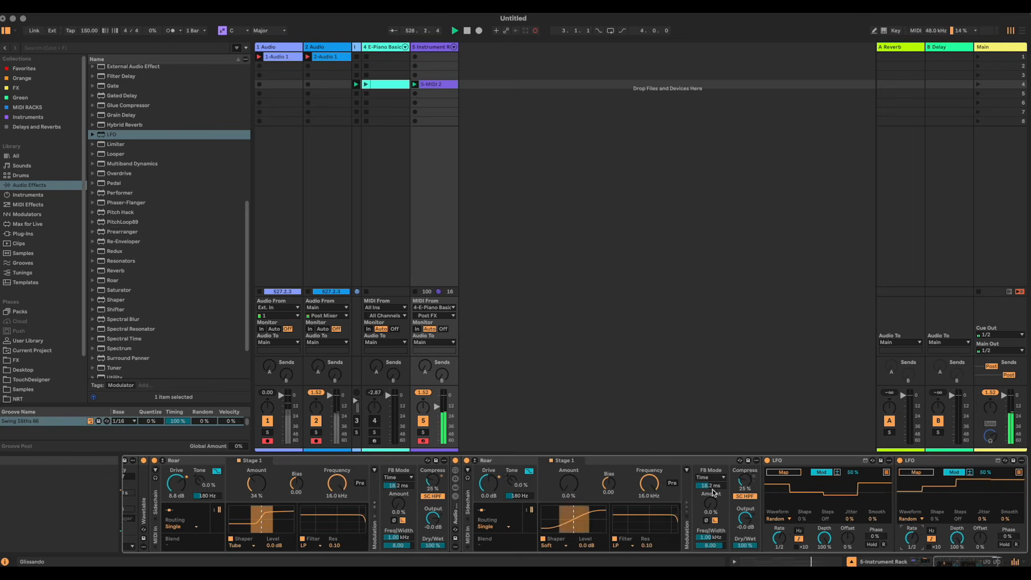
Set the second Roar's shaper to Diode with Amount at 37% and lower its Drive to 1.1 dB
{"action": "left_click_drag", "start_coordinate": [569, 483], "coordinate": [569, 475]}
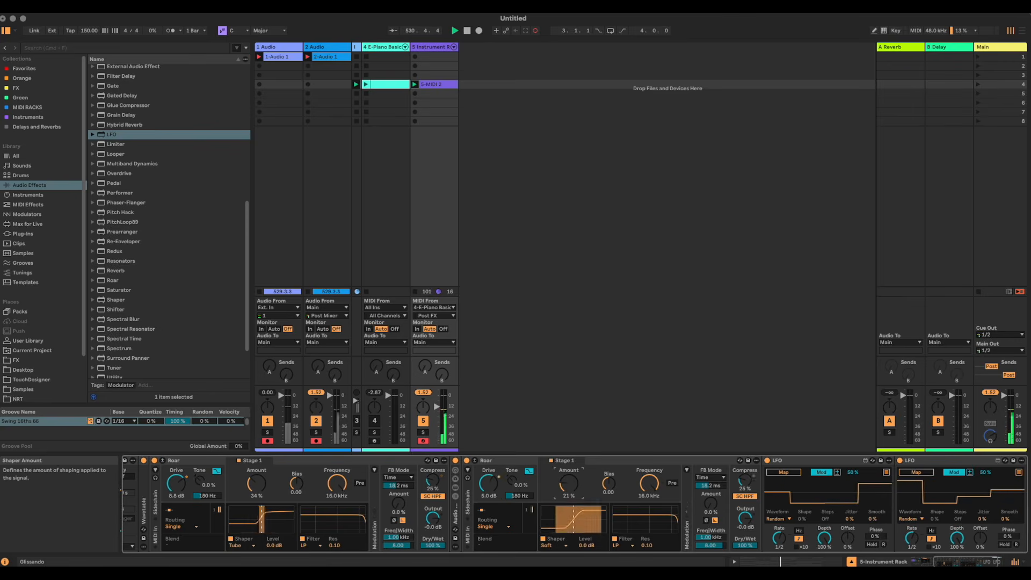
{"action": "left_click", "coordinate": [549, 545]}
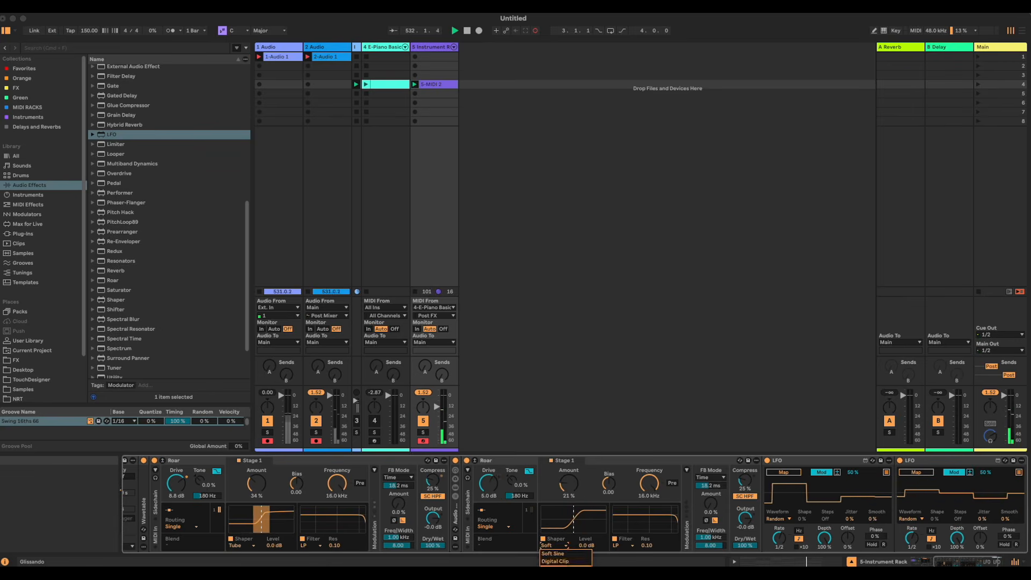
{"action": "left_click", "coordinate": [553, 577]}
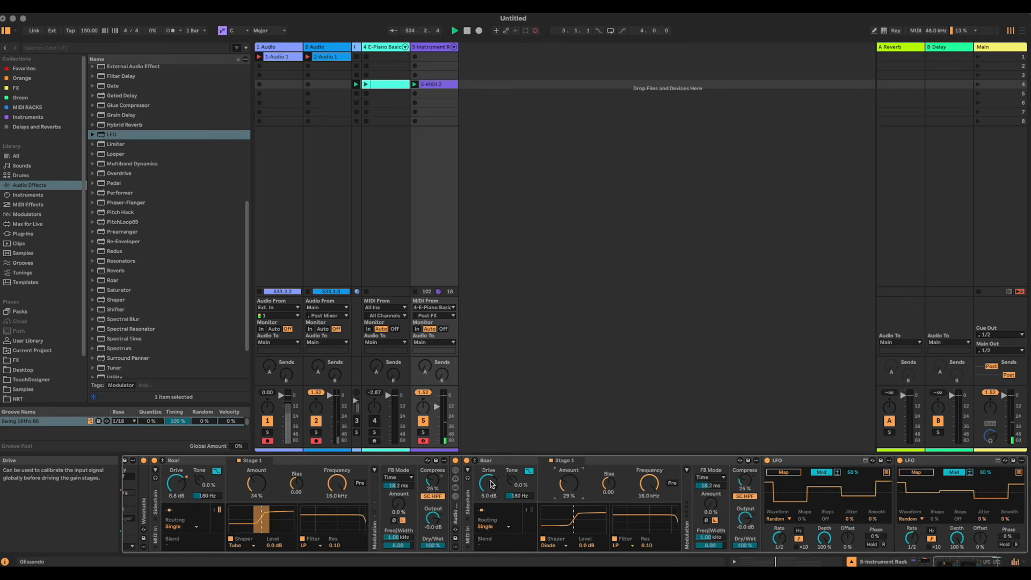
{"action": "left_click_drag", "start_coordinate": [571, 489], "coordinate": [572, 485]}
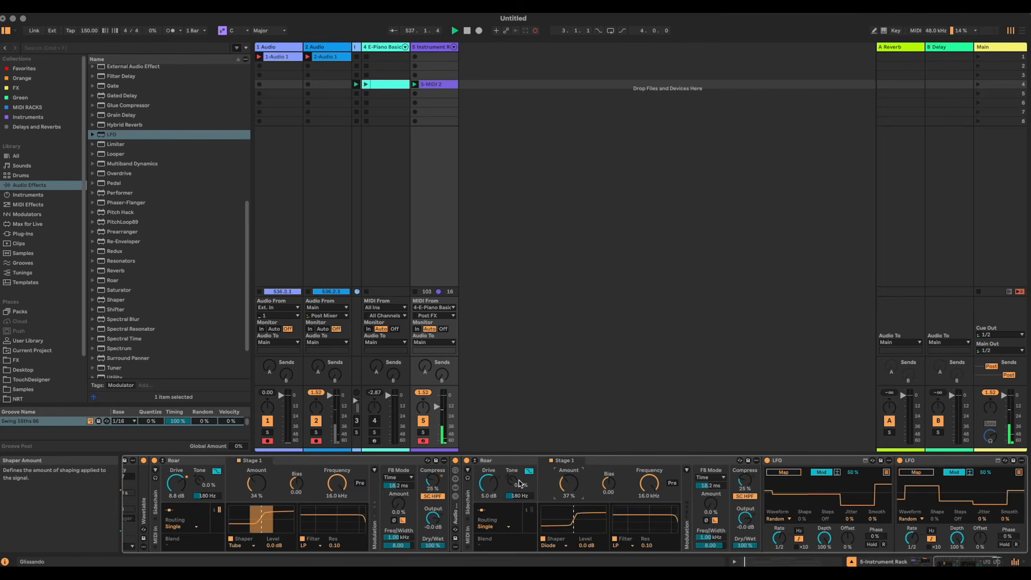
{"action": "left_click", "coordinate": [482, 487]}
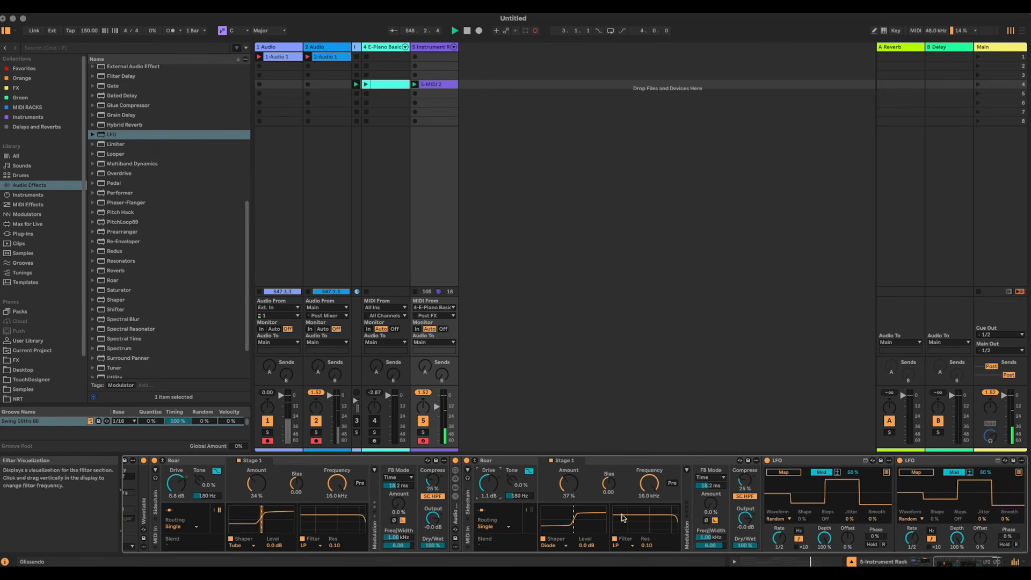
Map the first LFO to the second Roar's feedback time and the other to its feedback amount, with the amount at 16%
{"action": "left_click", "coordinate": [783, 473]}
{"action": "left_click", "coordinate": [717, 486]}
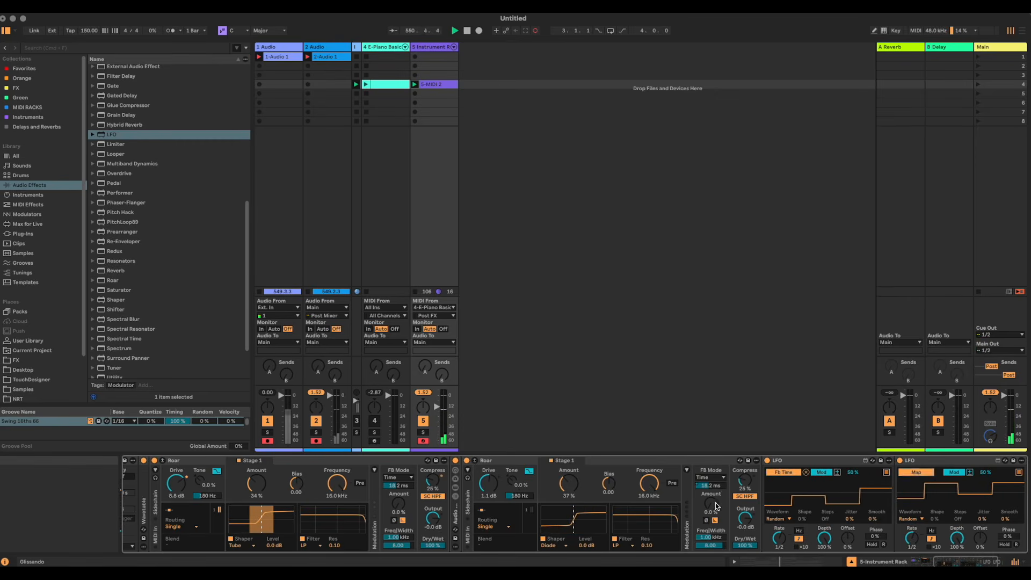
{"action": "left_click", "coordinate": [713, 502]}
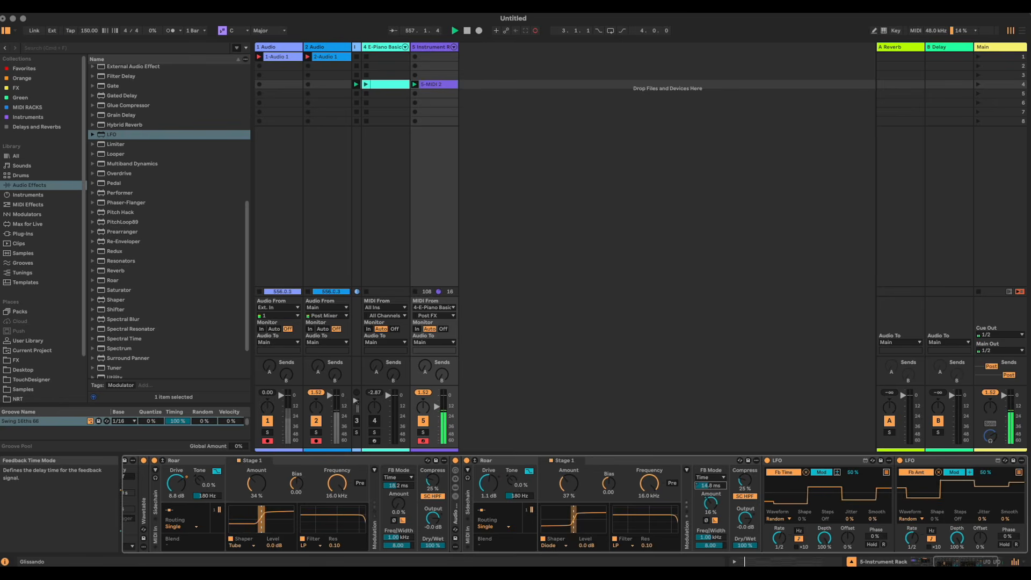
Show the gating rack's chain list and deactivate the last Utility and its LFO in the left-panned chain
{"action": "left_click", "coordinate": [455, 496]}
{"action": "left_click", "coordinate": [488, 487]}
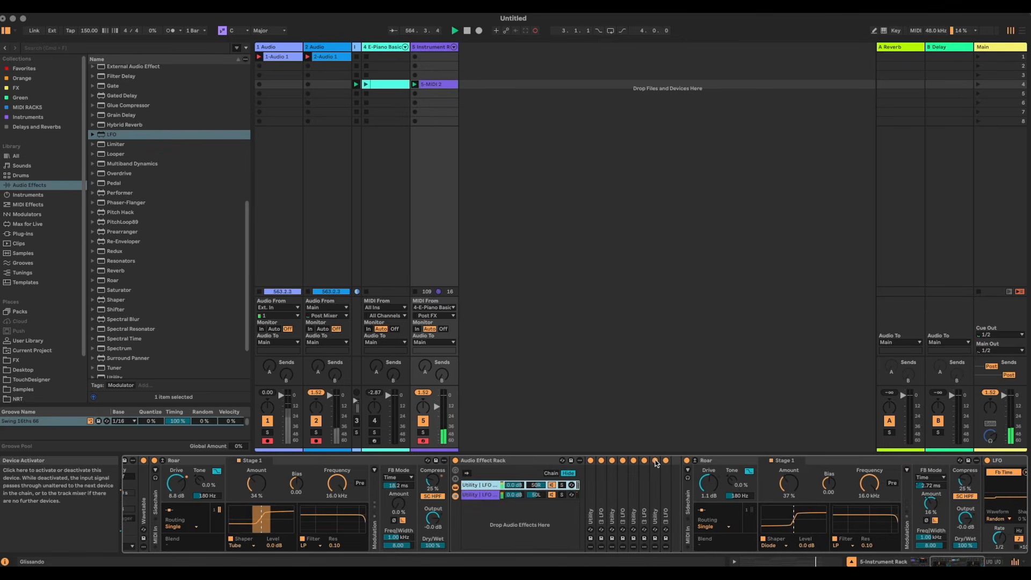
{"action": "left_click", "coordinate": [655, 460]}
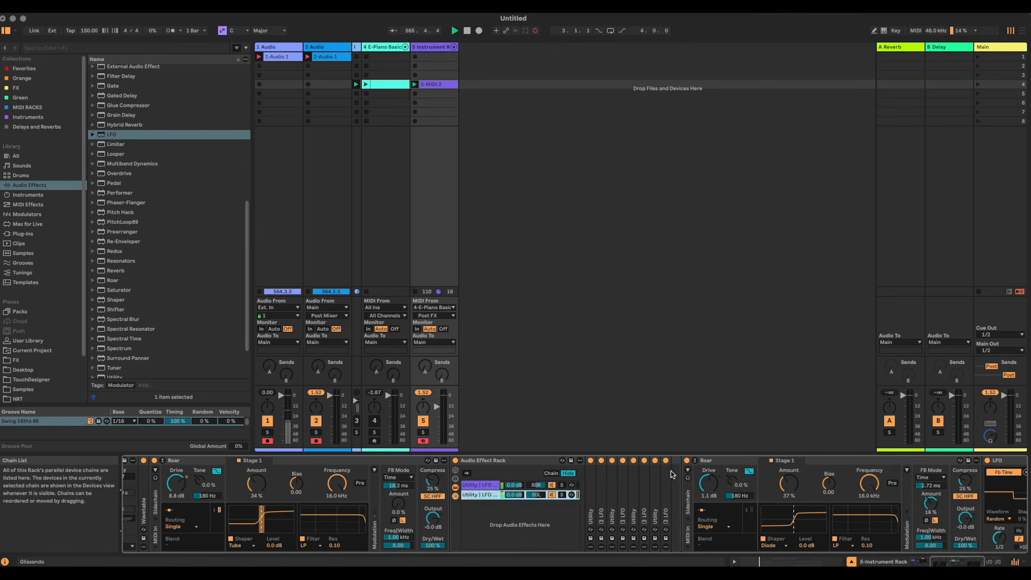
{"action": "left_click", "coordinate": [666, 461]}
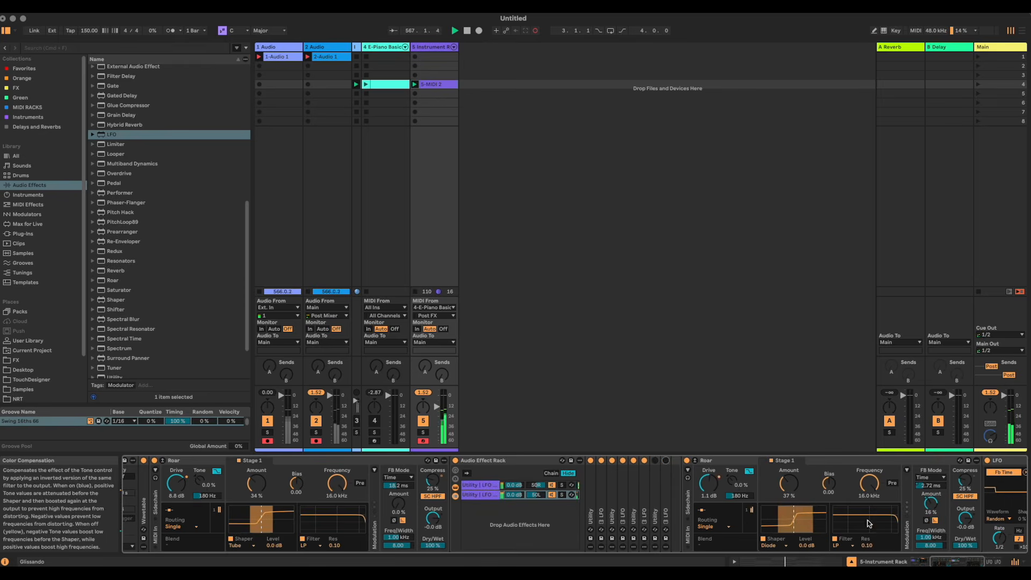
Add the Multiband Dynamics OTT preset at the end of the device chain, after the second Roar's LFOs
{"action": "left_click_drag", "start_coordinate": [944, 561], "coordinate": [962, 562]}
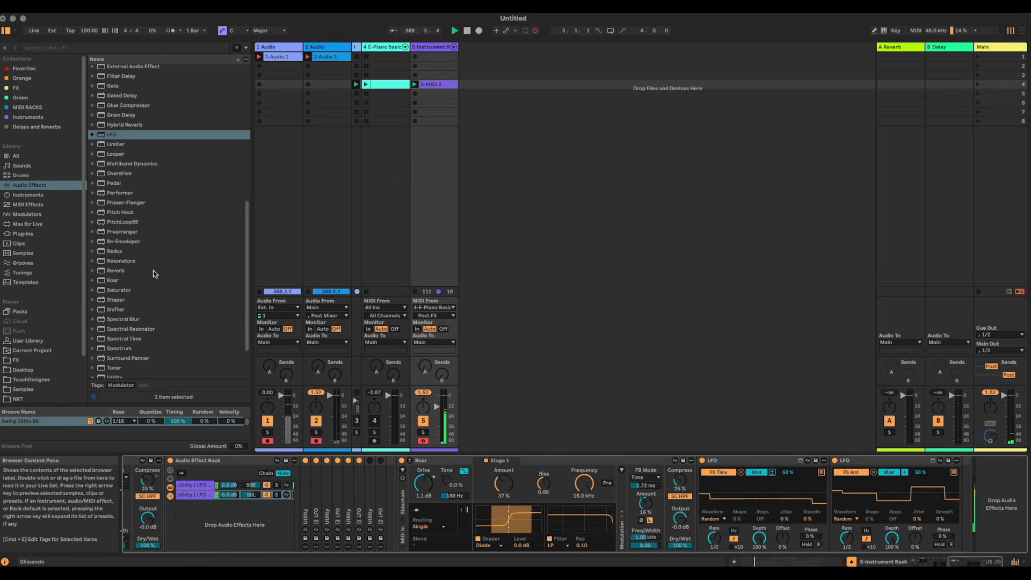
{"action": "scroll", "coordinate": [154, 280], "scroll_direction": "up", "scroll_amount": 5}
{"action": "scroll", "coordinate": [153, 270], "scroll_direction": "down", "scroll_amount": 4}
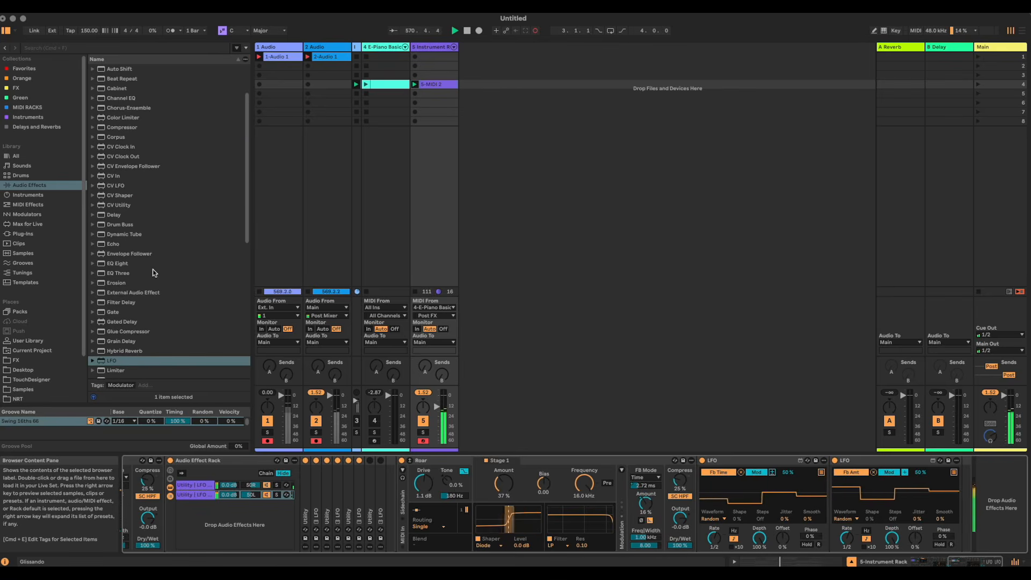
{"action": "left_click", "coordinate": [93, 217]}
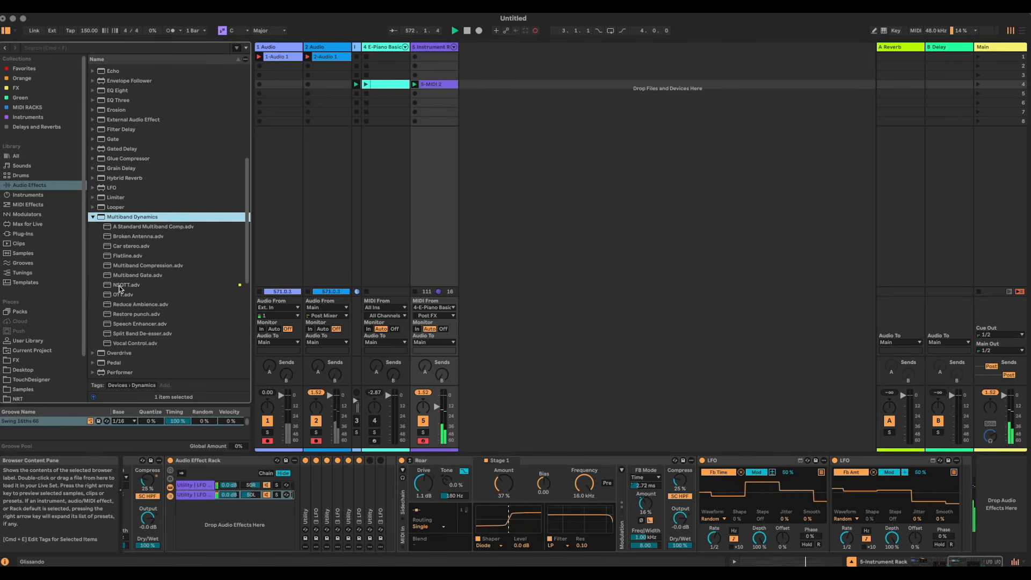
{"action": "left_click_drag", "start_coordinate": [122, 294], "coordinate": [960, 498]}
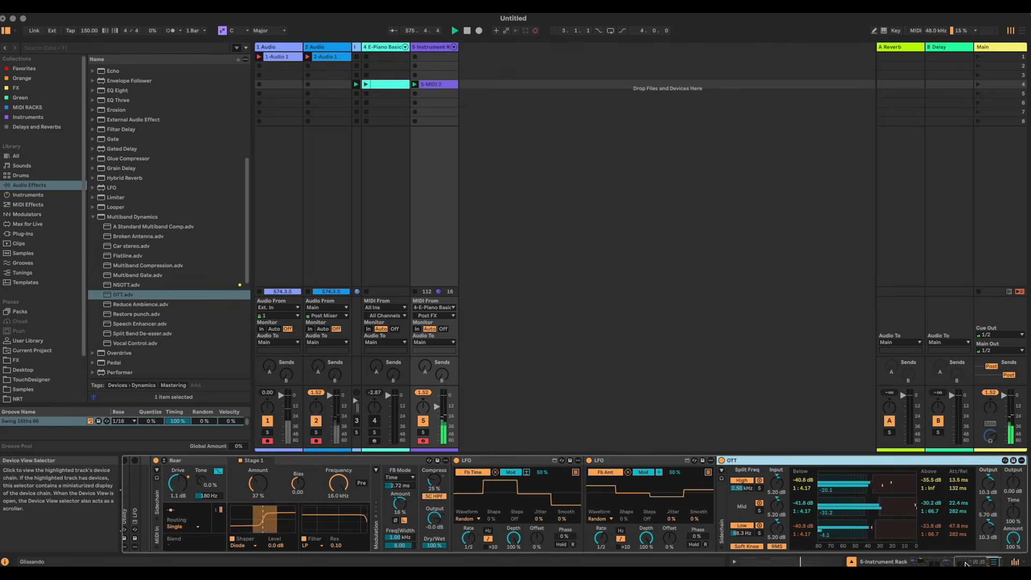
Lower the second Roar's feedback amount, set its LFO's modulation depth to 46%, feedback time to 1.39 ms and Compress to 57%
{"action": "left_click_drag", "start_coordinate": [967, 563], "coordinate": [958, 563]}
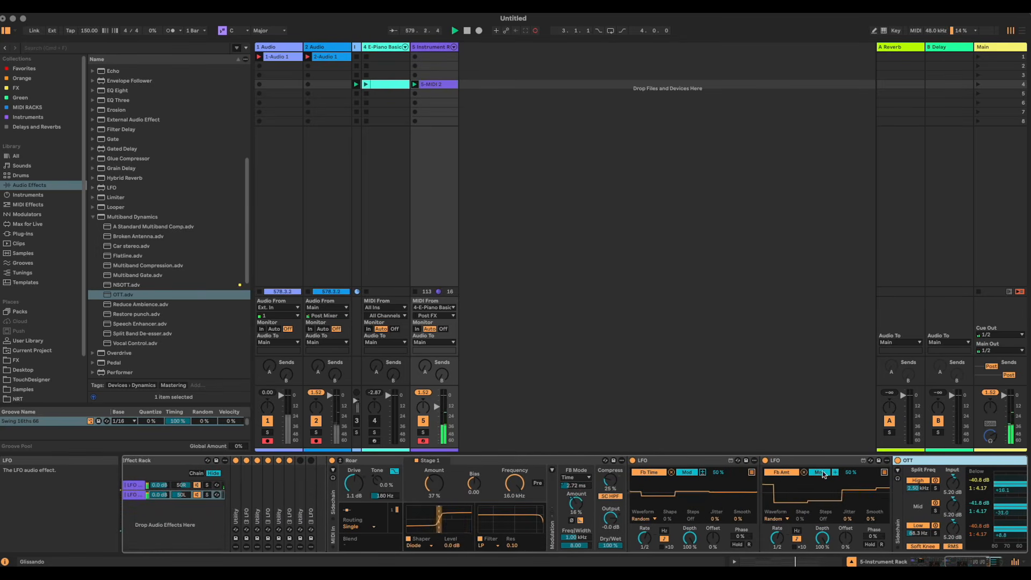
{"action": "left_click_drag", "start_coordinate": [850, 472], "coordinate": [853, 477]}
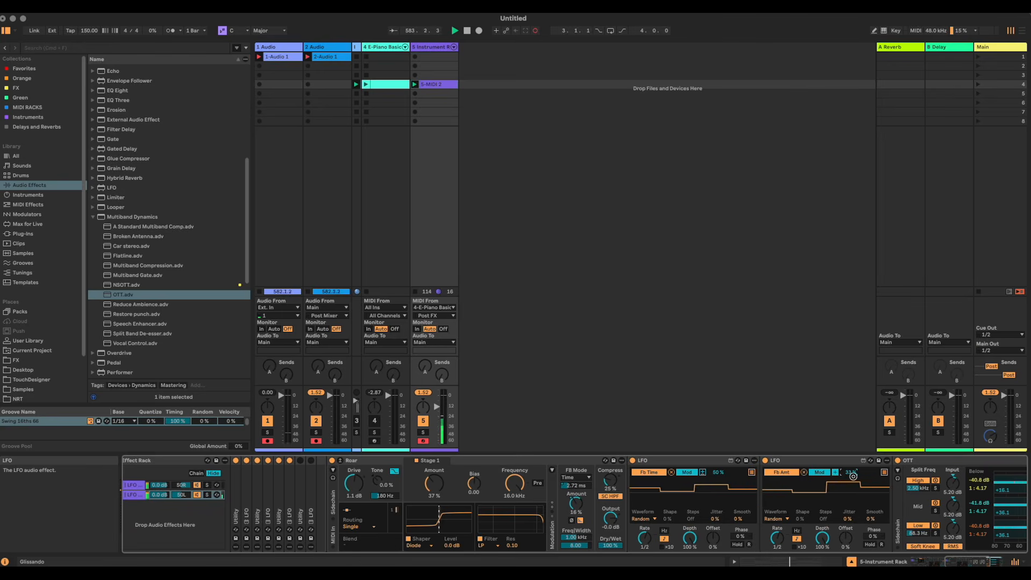
{"action": "left_click_drag", "start_coordinate": [575, 504], "coordinate": [575, 509]}
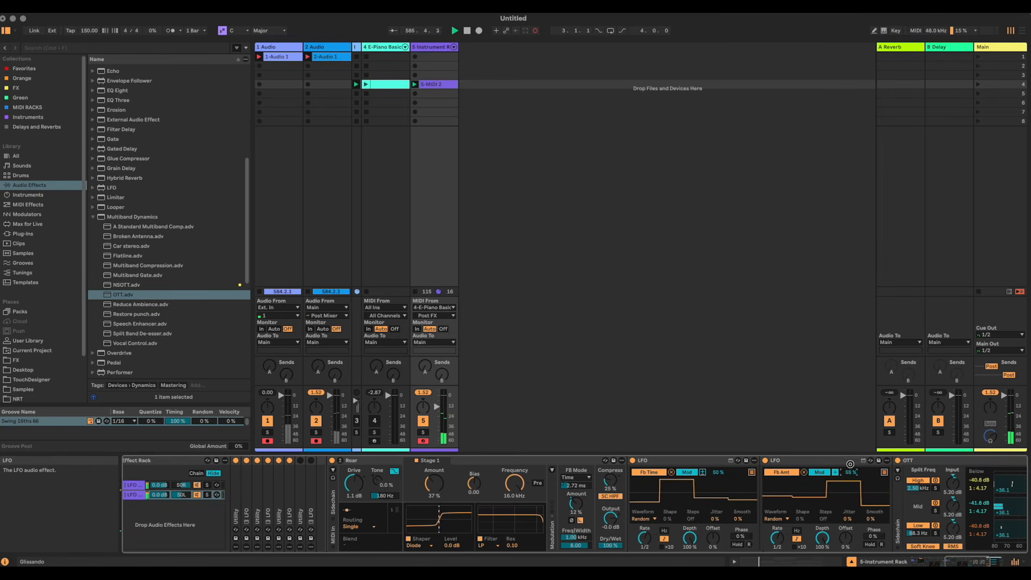
{"action": "left_click_drag", "start_coordinate": [575, 509], "coordinate": [575, 512]}
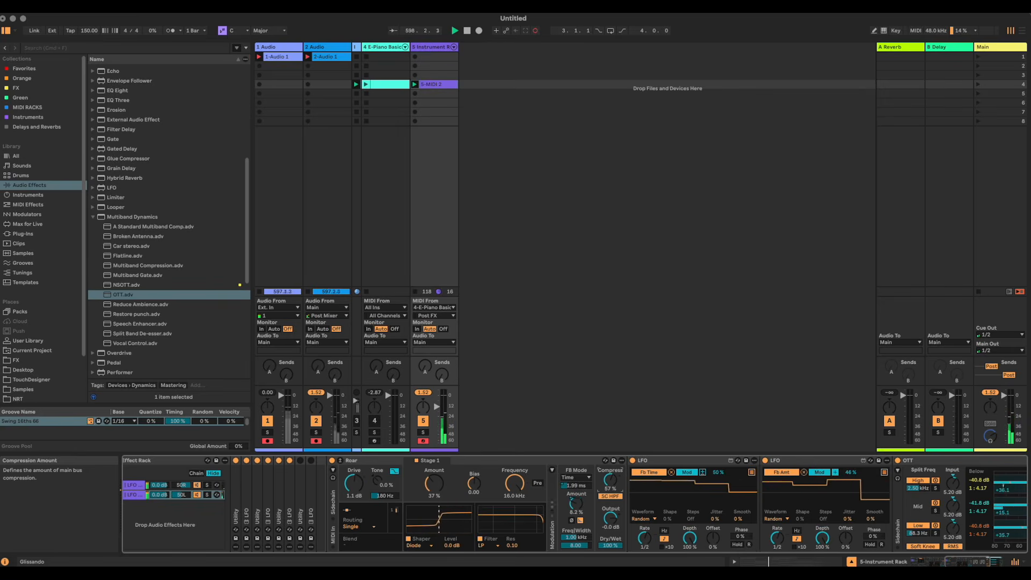
Raise the OTT's overall output to about 6.5 dB and collapse the two LFOs, the second Roar and the OTT
{"action": "double_click", "coordinate": [665, 461]}
{"action": "double_click", "coordinate": [665, 461]}
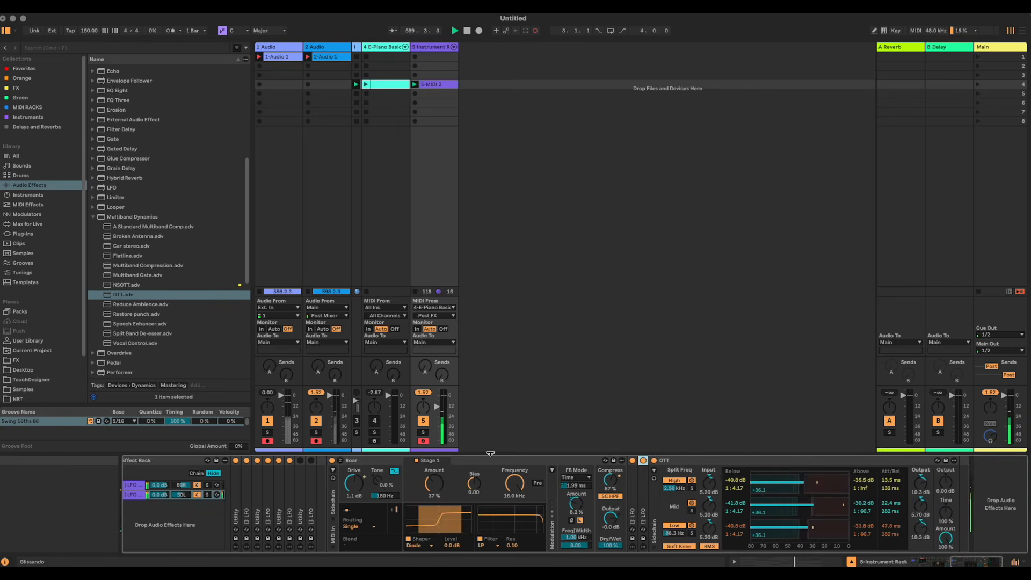
{"action": "double_click", "coordinate": [392, 460]}
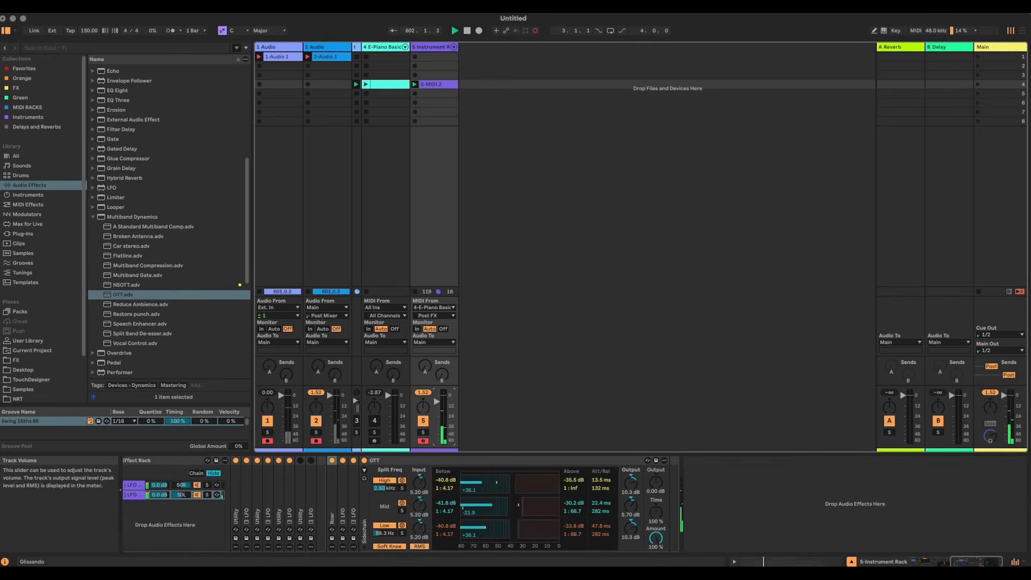
{"action": "left_click_drag", "start_coordinate": [656, 483], "coordinate": [655, 467]}
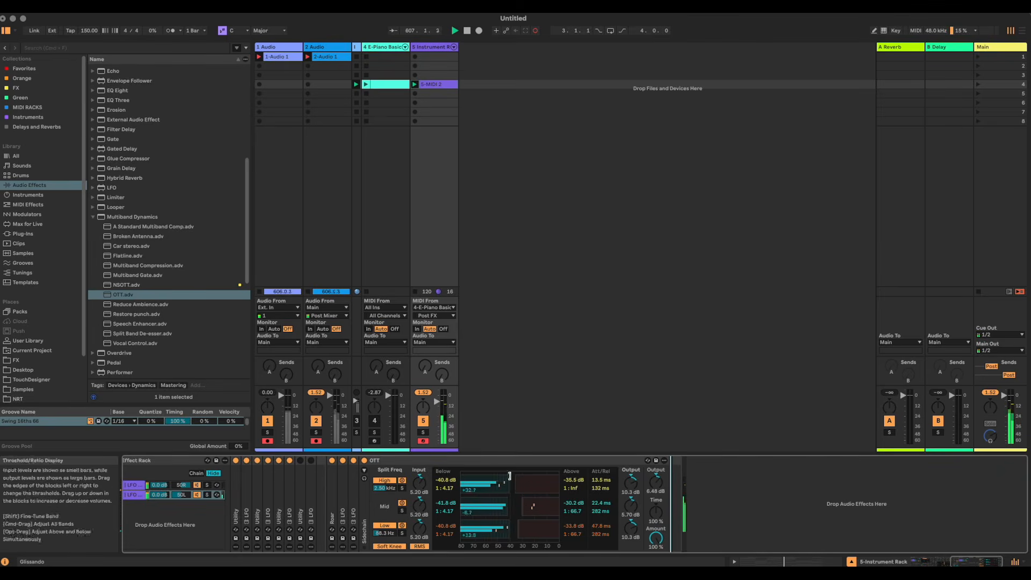
{"action": "double_click", "coordinate": [448, 460]}
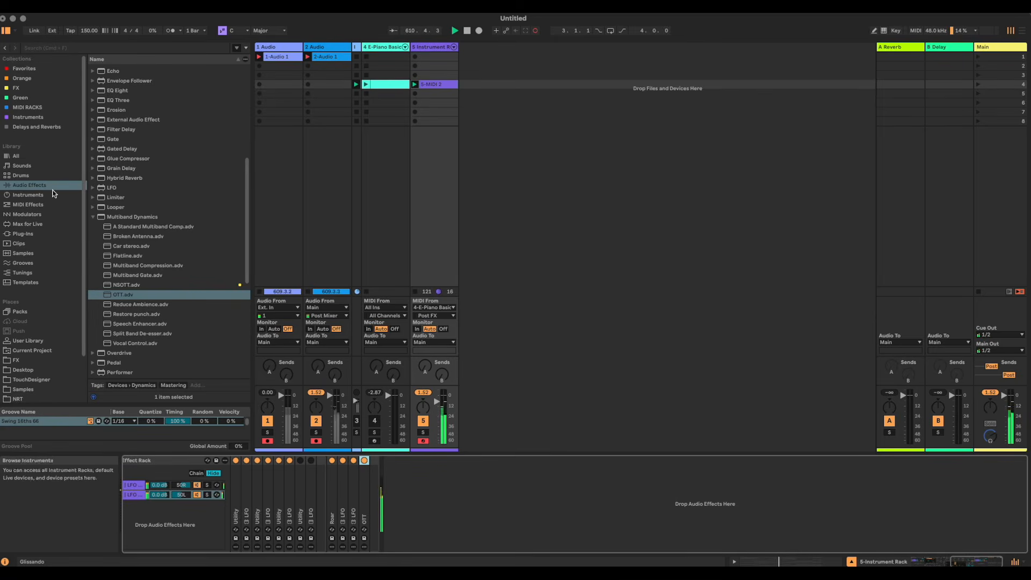
Add a Hybrid Reverb after the OTT and group it into an audio effect rack
{"action": "scroll", "coordinate": [147, 228], "scroll_direction": "up", "scroll_amount": 5}
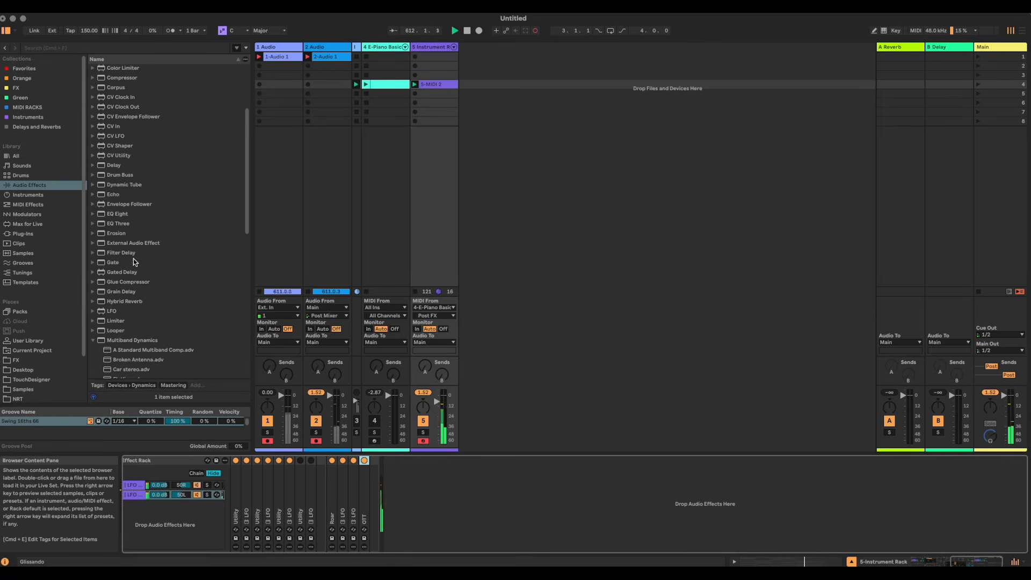
{"action": "left_click_drag", "start_coordinate": [131, 302], "coordinate": [368, 490]}
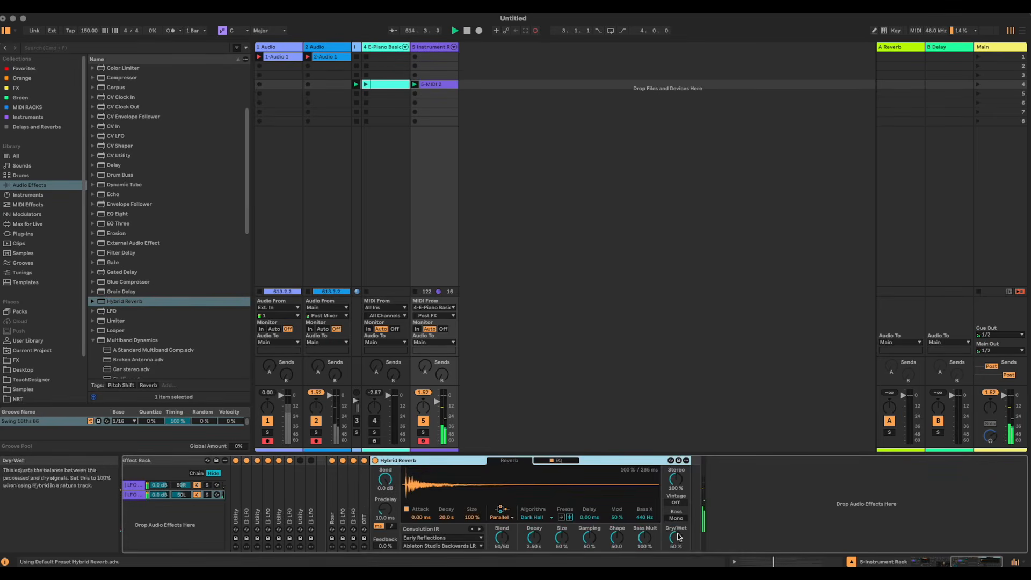
{"action": "left_click", "coordinate": [436, 465]}
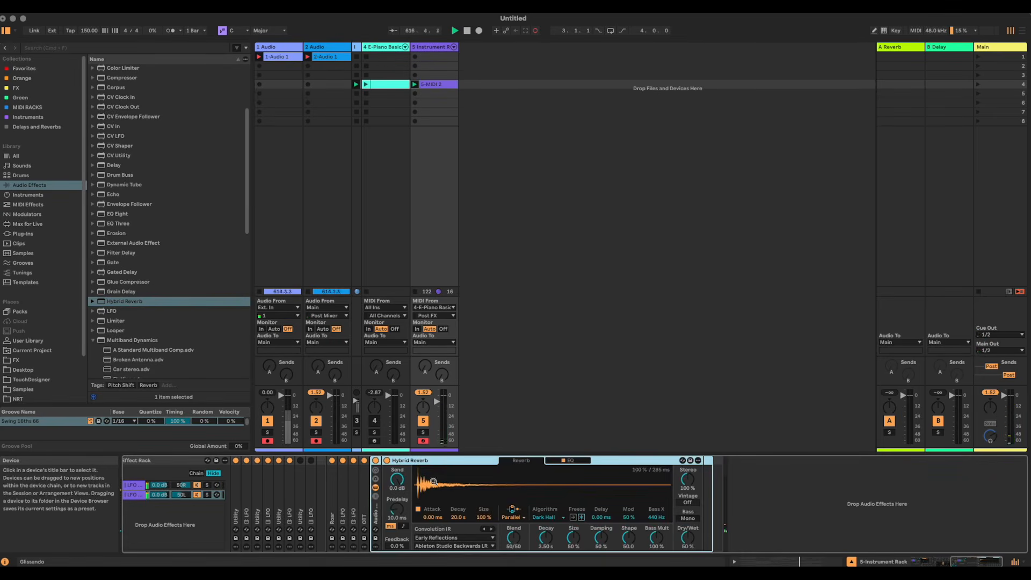
{"action": "key", "text": "super+g"}
Create a second chain named Dry in the reverb rack and place it above the Hybrid Reverb chain
{"action": "right_click", "coordinate": [405, 509]}
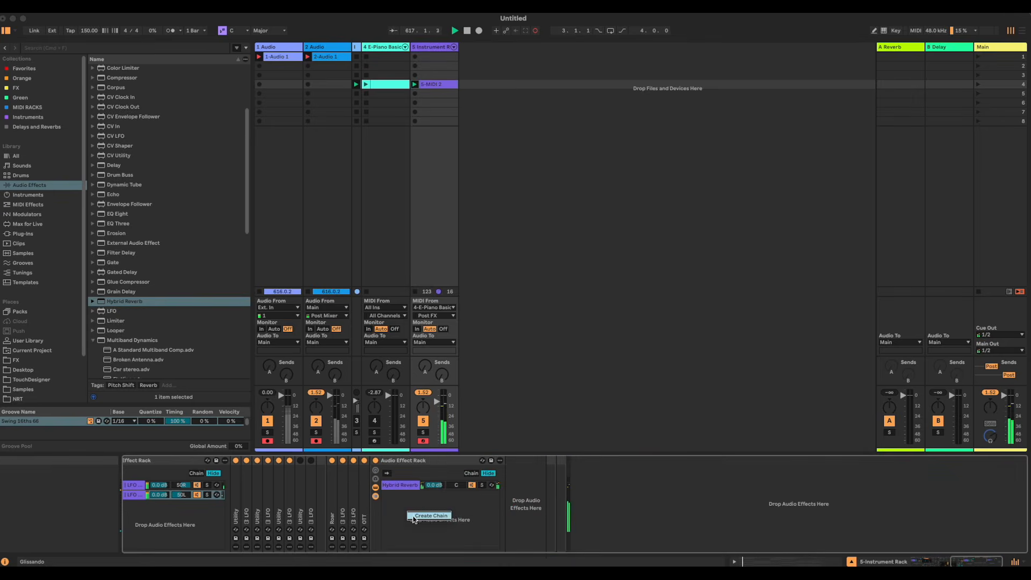
{"action": "left_click", "coordinate": [413, 515]}
{"action": "left_click_drag", "start_coordinate": [396, 496], "coordinate": [398, 486]}
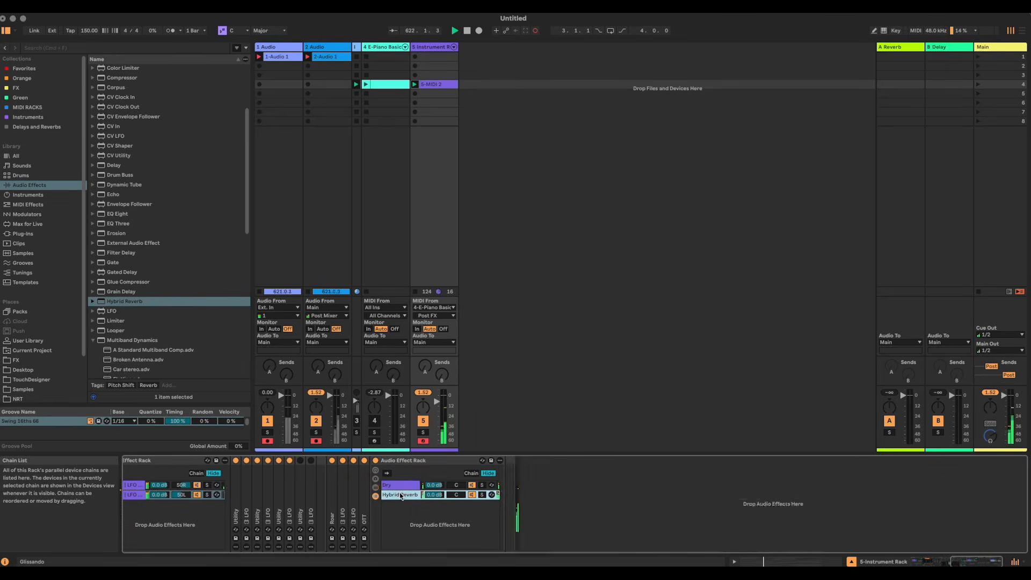
Set the Hybrid Reverb's Dry/Wet to 100% and its EQ low cut to 320 Hz
{"action": "left_click", "coordinate": [400, 494]}
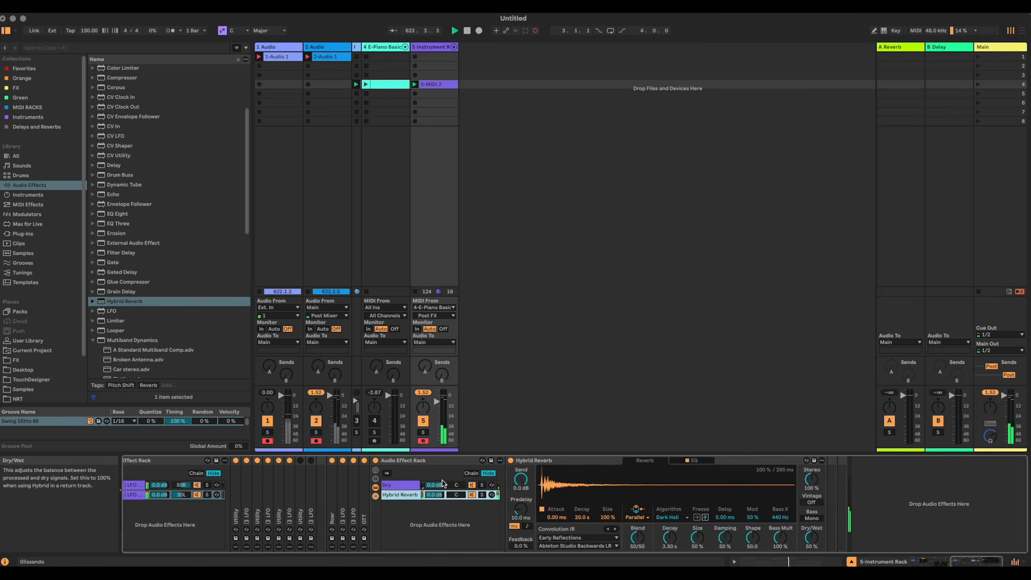
{"action": "left_click", "coordinate": [818, 540]}
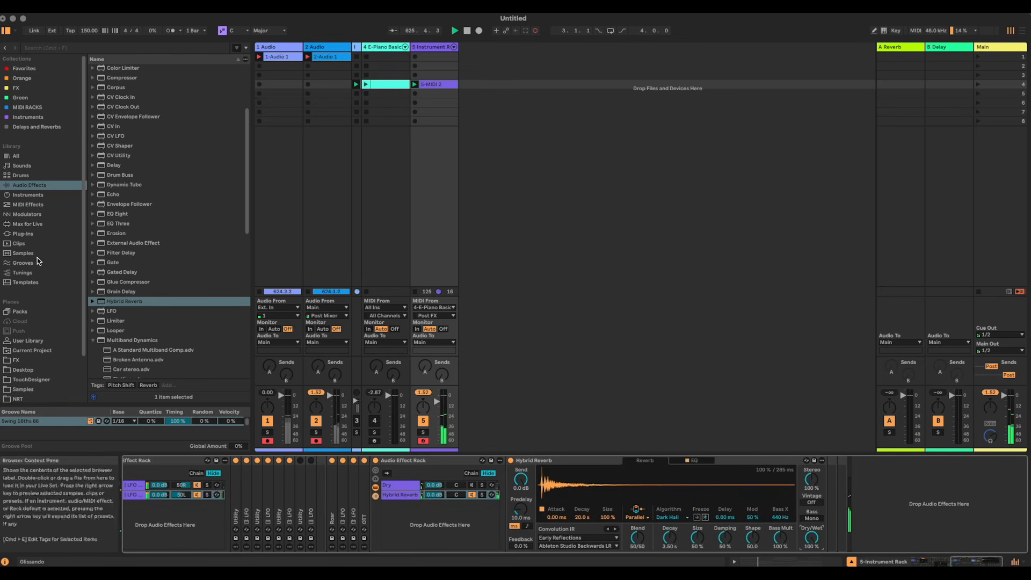
{"action": "left_click", "coordinate": [593, 539]}
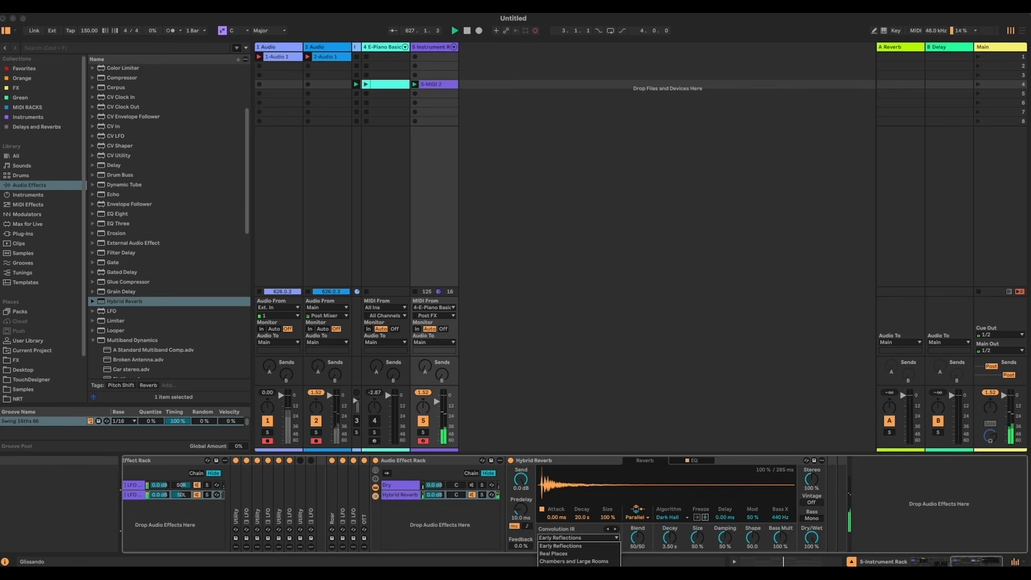
{"action": "left_click", "coordinate": [708, 462]}
{"action": "left_click_drag", "start_coordinate": [591, 530], "coordinate": [640, 530]}
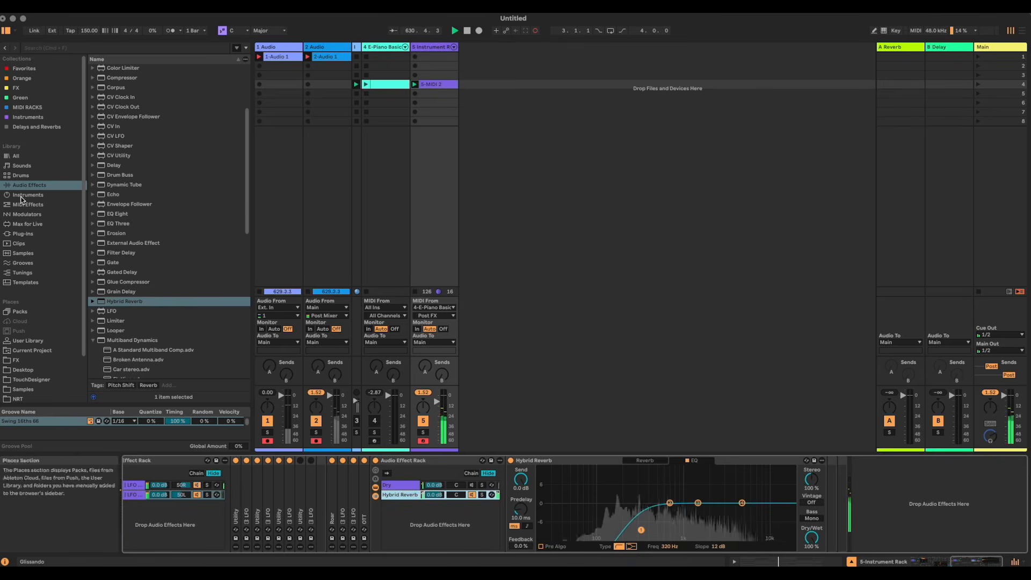
Insert a Utility before the Hybrid Reverb and an LFO between the two
{"action": "left_click", "coordinate": [92, 340]}
{"action": "scroll", "coordinate": [152, 341], "scroll_direction": "down", "scroll_amount": 5}
{"action": "scroll", "coordinate": [125, 334], "scroll_direction": "down", "scroll_amount": 2}
{"action": "scroll", "coordinate": [125, 334], "scroll_direction": "down", "scroll_amount": 2}
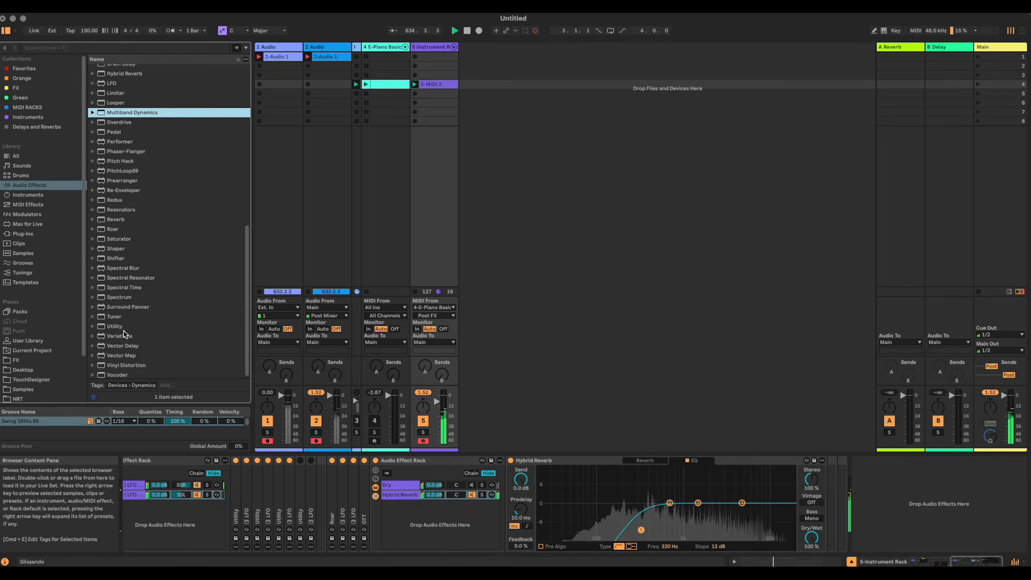
{"action": "left_click_drag", "start_coordinate": [185, 325], "coordinate": [503, 474]}
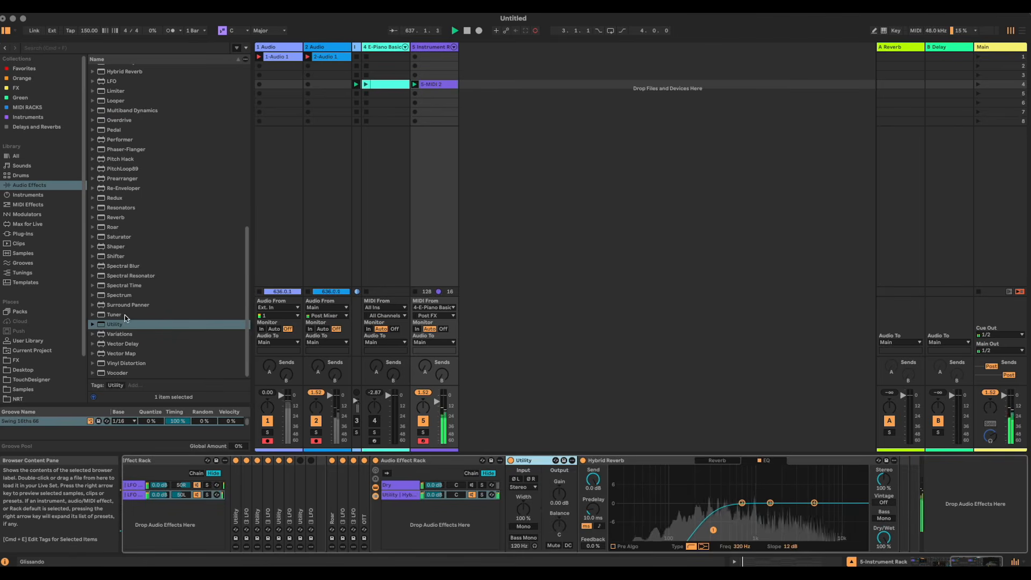
{"action": "scroll", "coordinate": [115, 207], "scroll_direction": "up", "scroll_amount": 2}
{"action": "left_click_drag", "start_coordinate": [114, 125], "coordinate": [665, 530]}
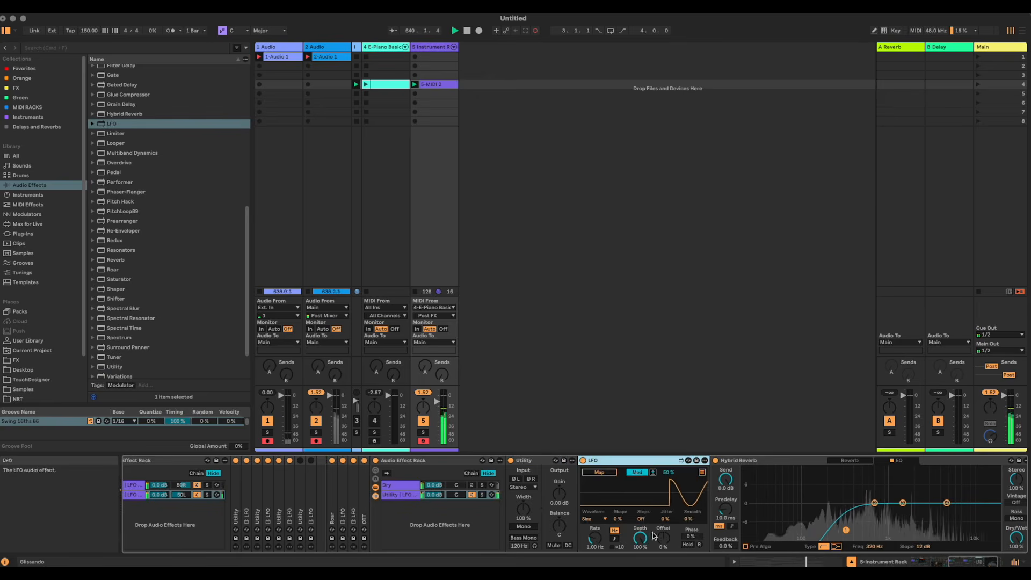
Set the reverb chain's LFO to the Random waveform with a tempo-synced rate of 1/4
{"action": "left_click", "coordinate": [596, 519]}
{"action": "scroll", "coordinate": [599, 550], "scroll_direction": "down", "scroll_amount": 1}
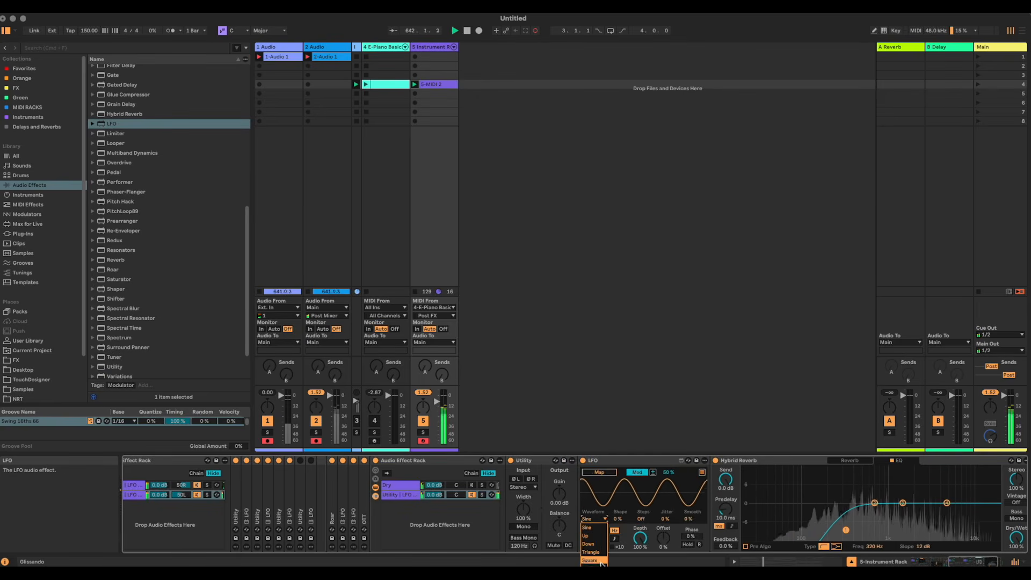
{"action": "left_click", "coordinate": [601, 553]}
{"action": "left_click", "coordinate": [615, 539]}
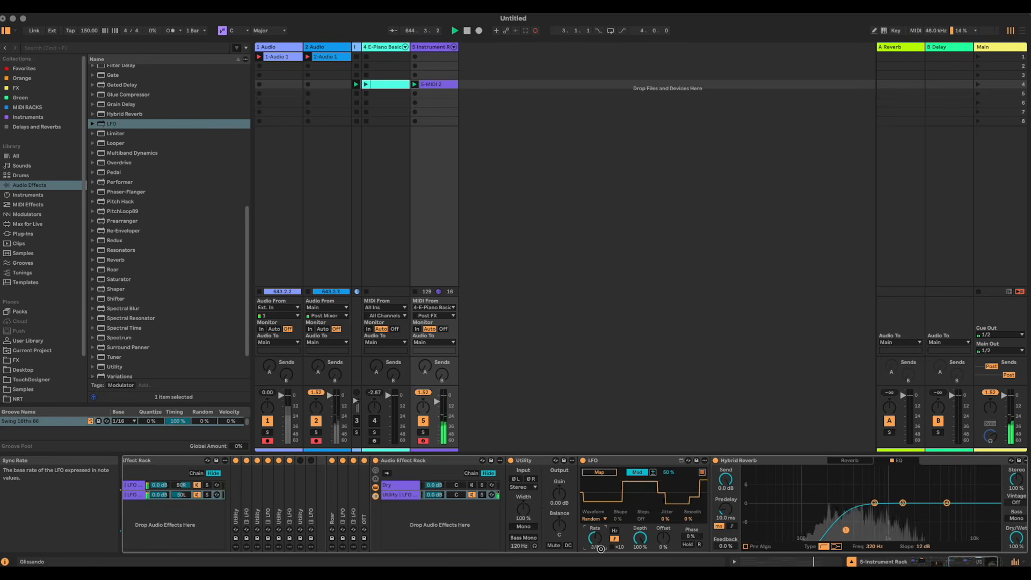
{"action": "left_click_drag", "start_coordinate": [602, 550], "coordinate": [603, 553]}
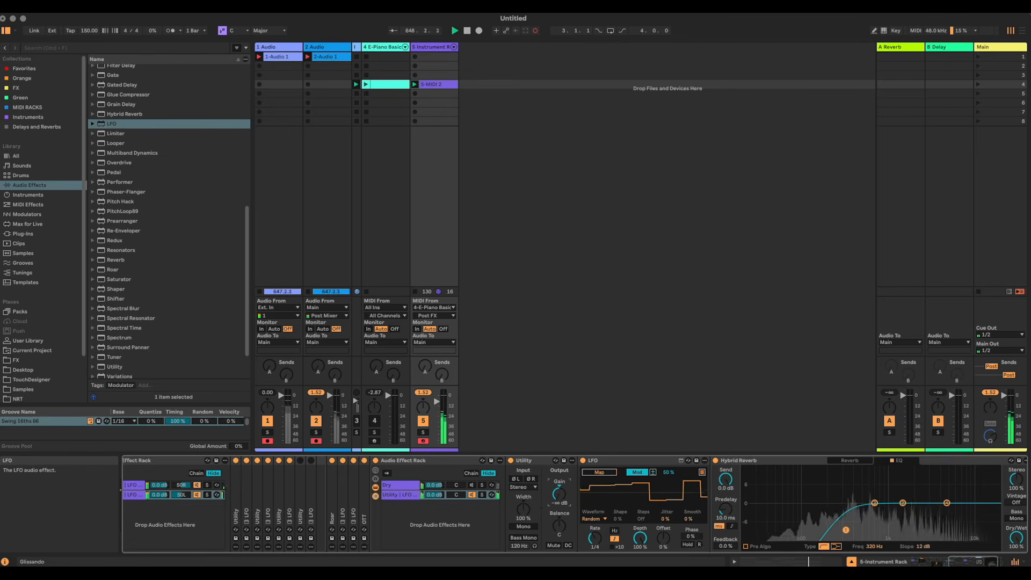
Map the reverb chain's LFO to the Utility's gain, with the gain at -inf dB
{"action": "left_click", "coordinate": [609, 473]}
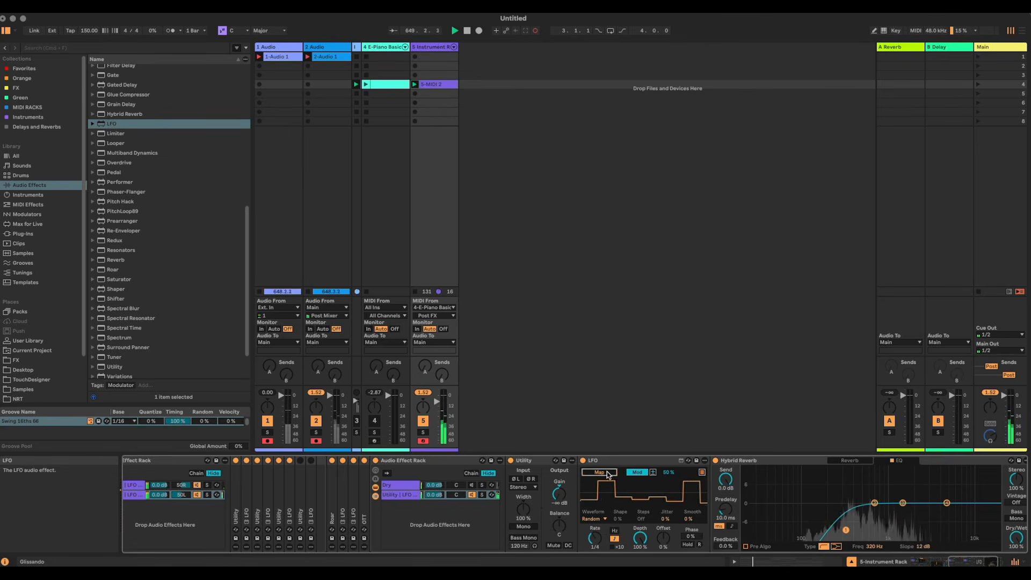
{"action": "left_click", "coordinate": [560, 493]}
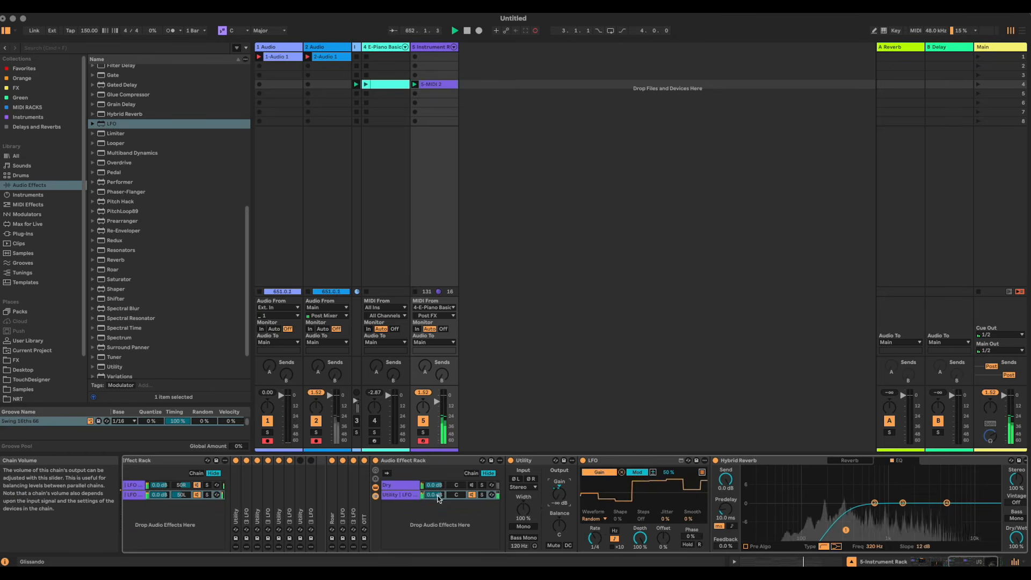
Lower the reverb chain's volume to -4.3 dB and reactivate the Dry chain and the gating rack's last Utility and LFO
{"action": "left_click_drag", "start_coordinate": [435, 494], "coordinate": [434, 500]}
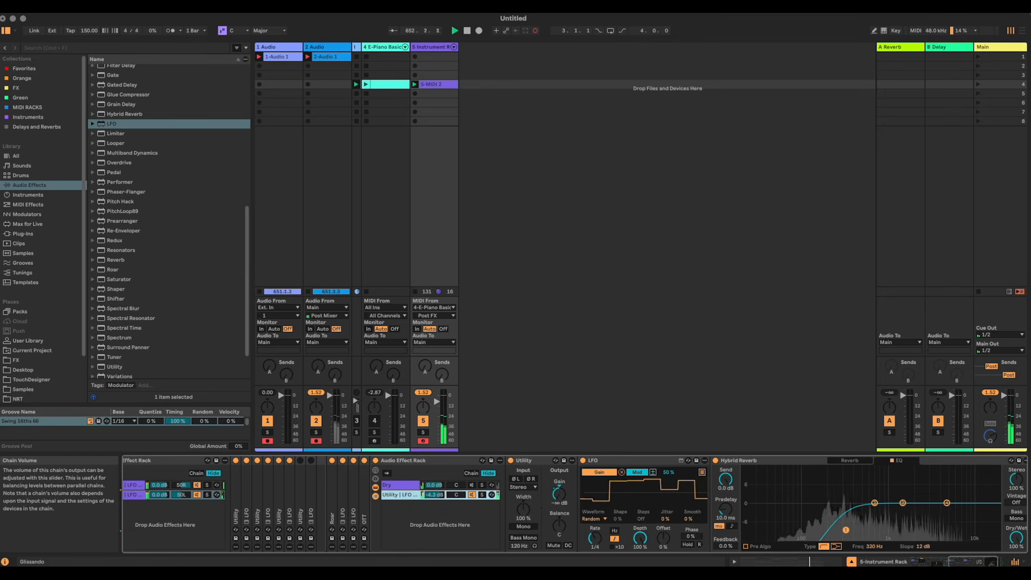
{"action": "left_click", "coordinate": [472, 487]}
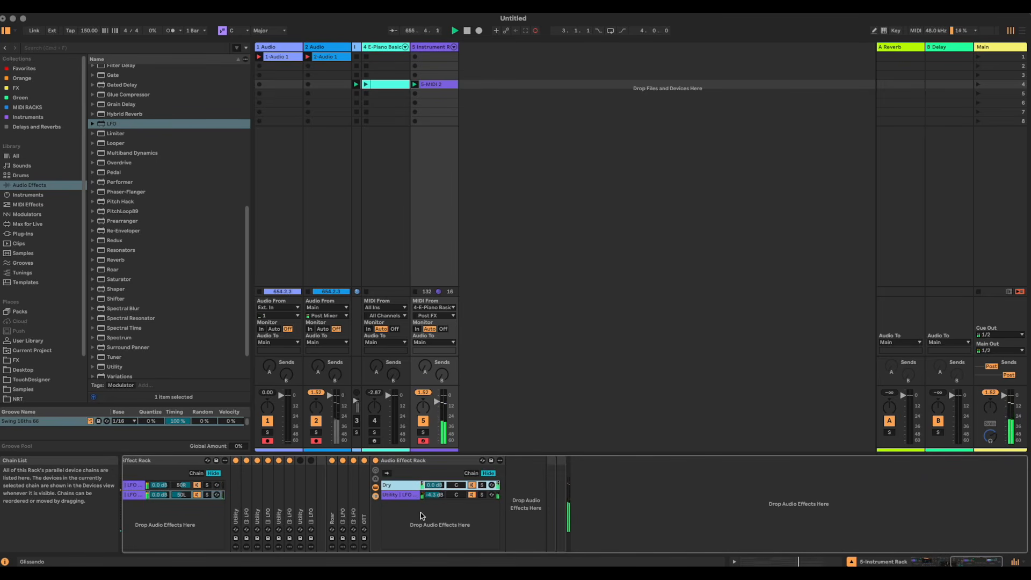
{"action": "left_click", "coordinate": [310, 461]}
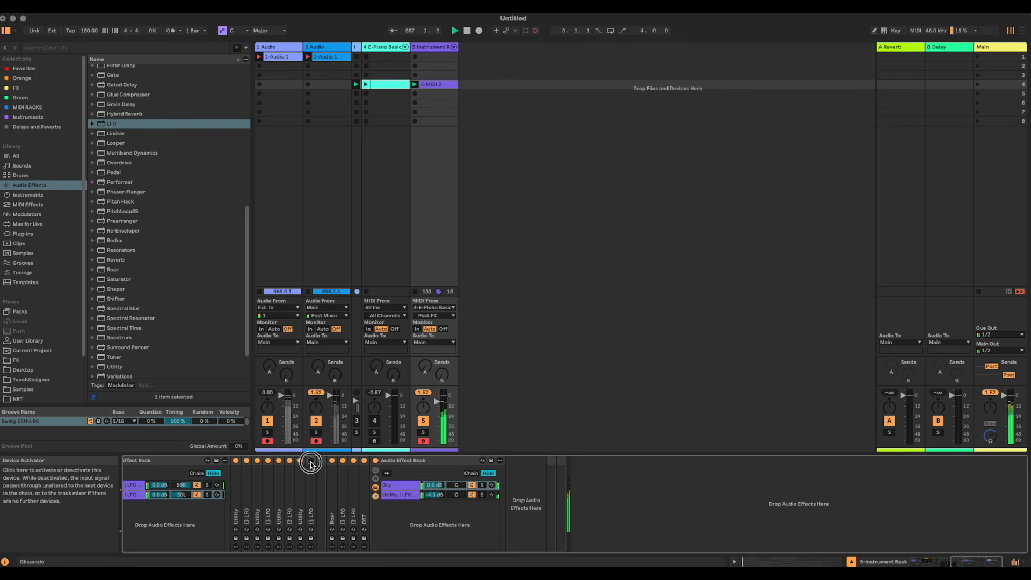
Reactivate the last Utility and LFO in the gating rack's first chain
{"action": "left_click", "coordinate": [134, 485]}
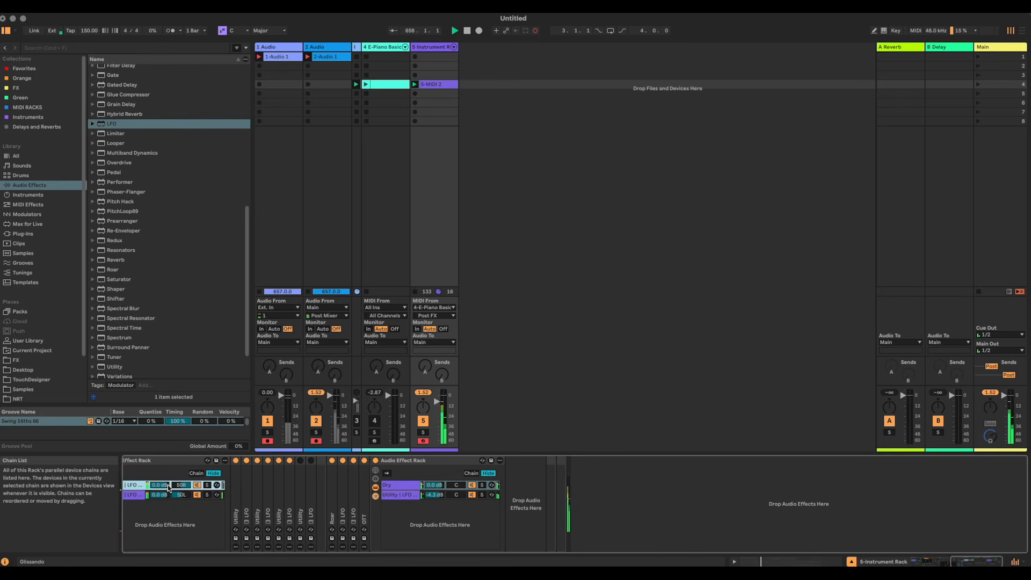
{"action": "left_click", "coordinate": [300, 461]}
{"action": "left_click", "coordinate": [301, 461]}
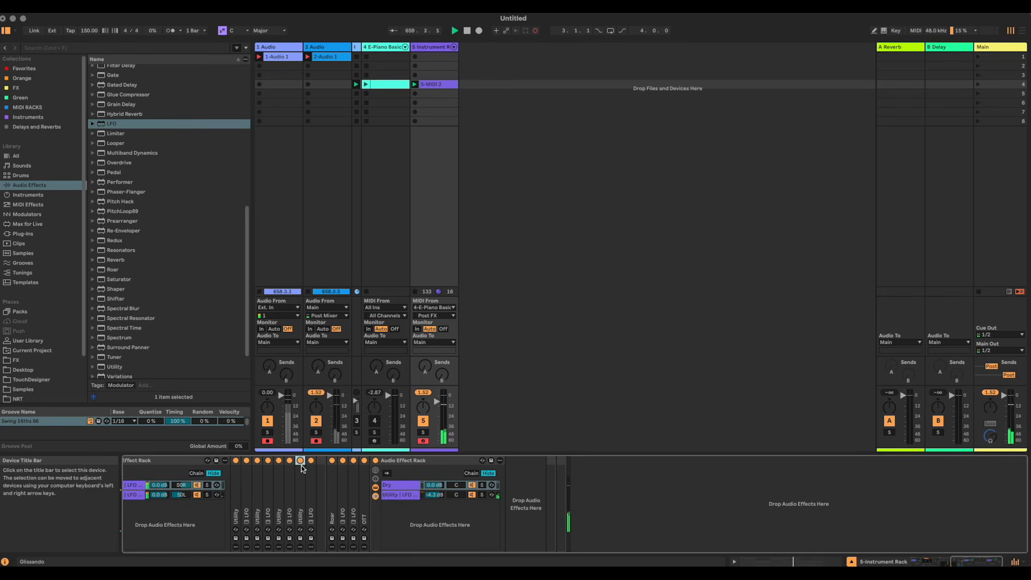
Rename the parallel reverb chain as Verb
{"action": "left_click_drag", "start_coordinate": [398, 484], "coordinate": [400, 493]}
{"action": "left_click", "coordinate": [401, 494]}
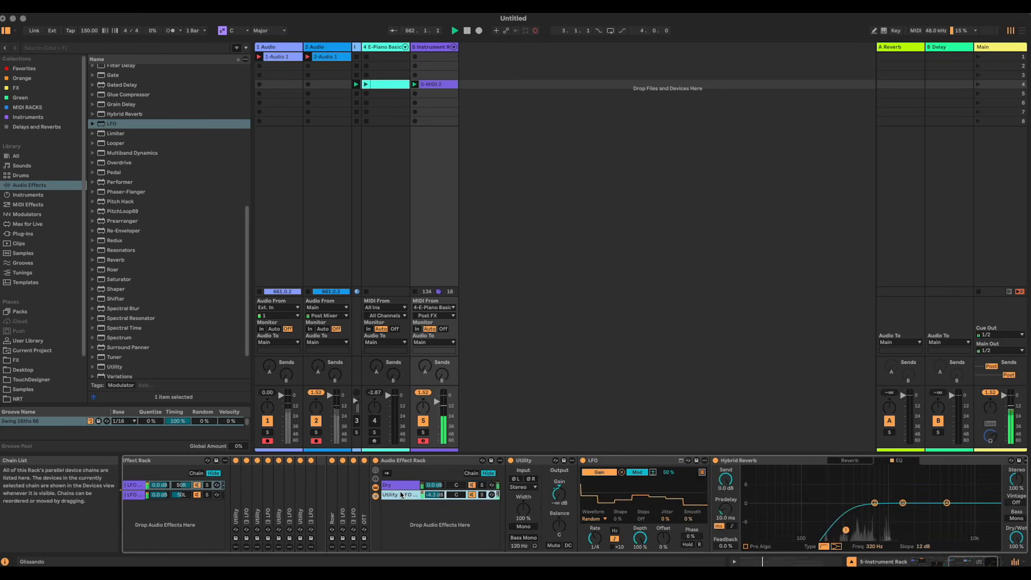
{"action": "key", "text": "super+r"}
{"action": "type", "text": "Verb"}
{"action": "key", "text": "Return"}
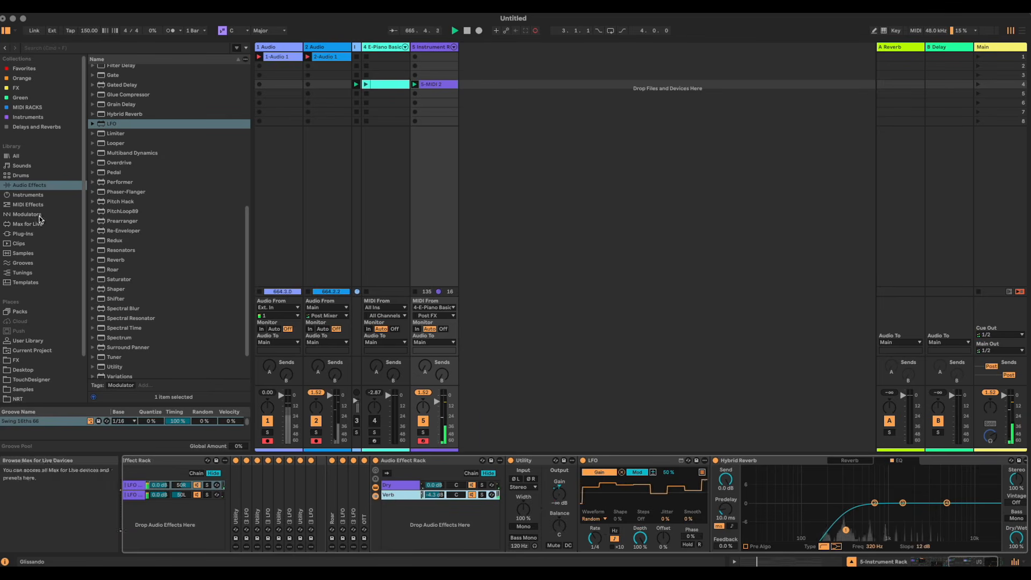
Add a Spectral Time as a new chain, with its Delay off and the Freezer frozen in Retrigger mode
{"action": "scroll", "coordinate": [154, 314], "scroll_direction": "down", "scroll_amount": 4}
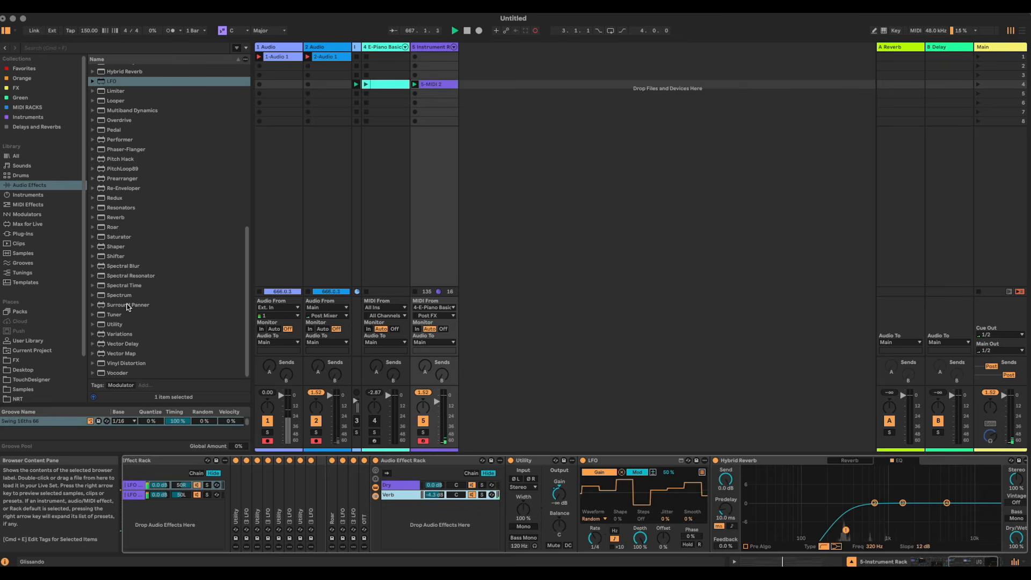
{"action": "left_click_drag", "start_coordinate": [124, 285], "coordinate": [444, 538]}
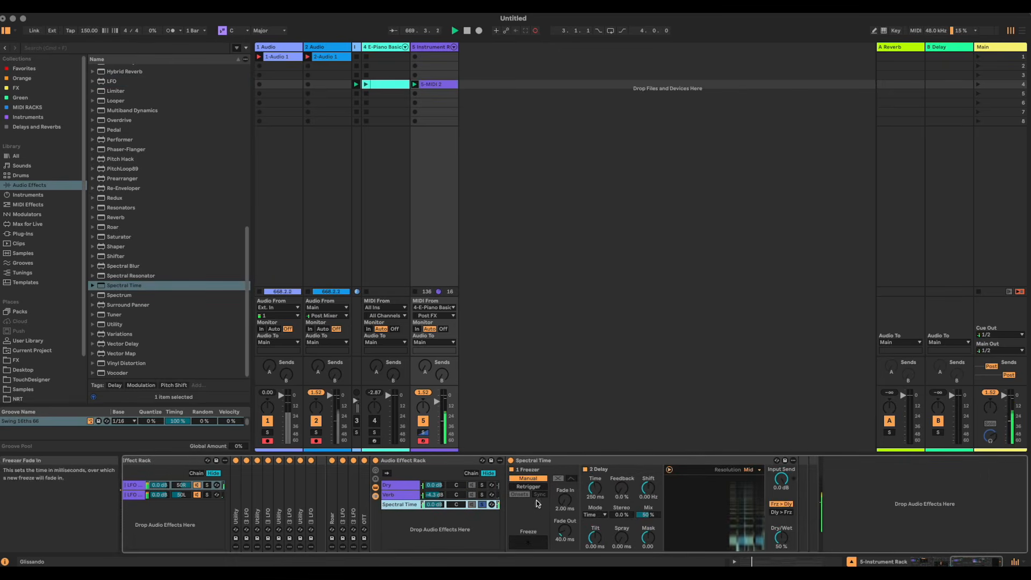
{"action": "left_click", "coordinate": [585, 469]}
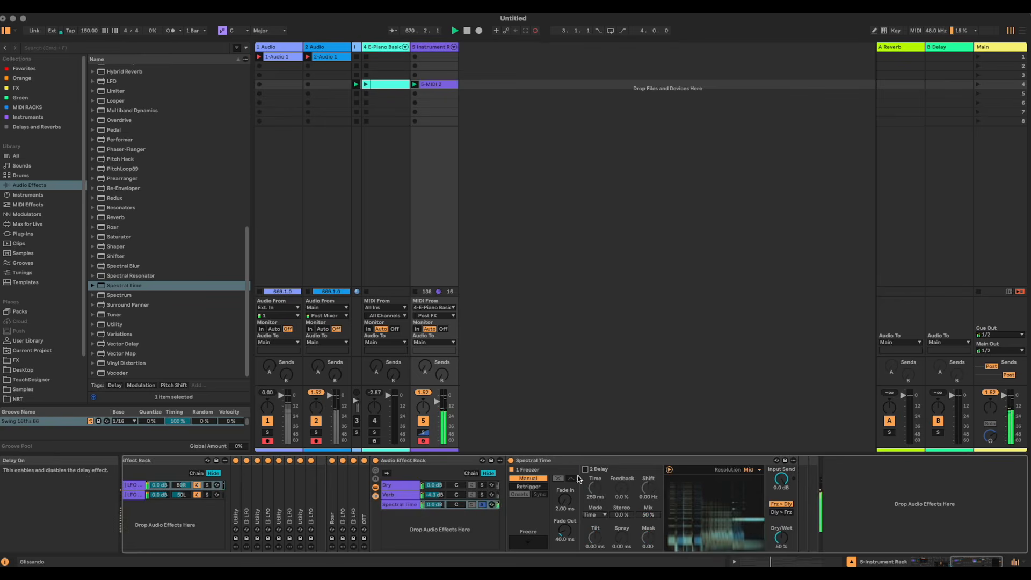
{"action": "left_click", "coordinate": [528, 486]}
{"action": "left_click", "coordinate": [536, 542]}
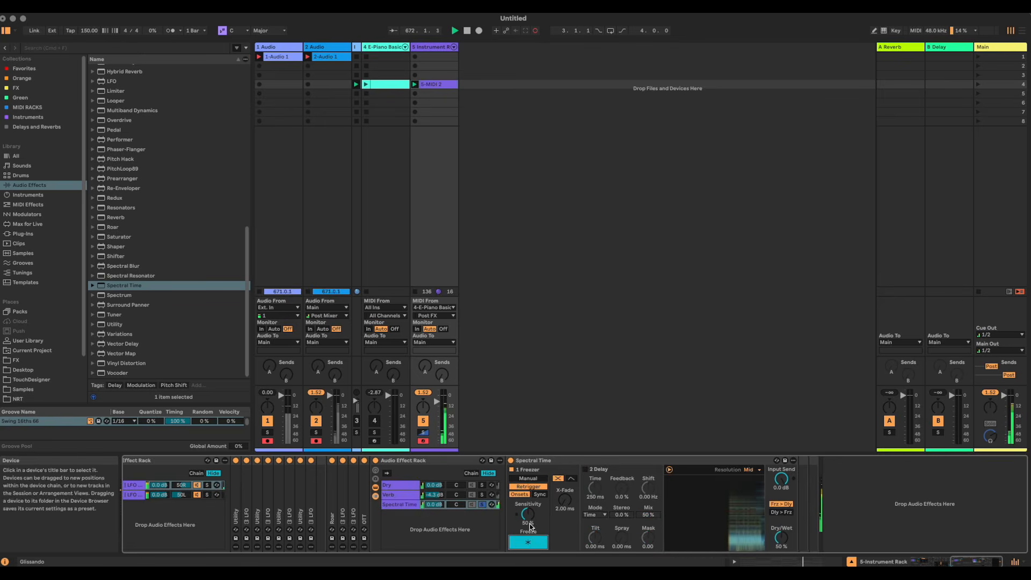
Set the Freezer's sensitivity to 75%, fade-in to 1.08 s and fade-out to 2.39 s, and the Spectral Time resolution to Ultra
{"action": "left_click_drag", "start_coordinate": [530, 522], "coordinate": [529, 520]}
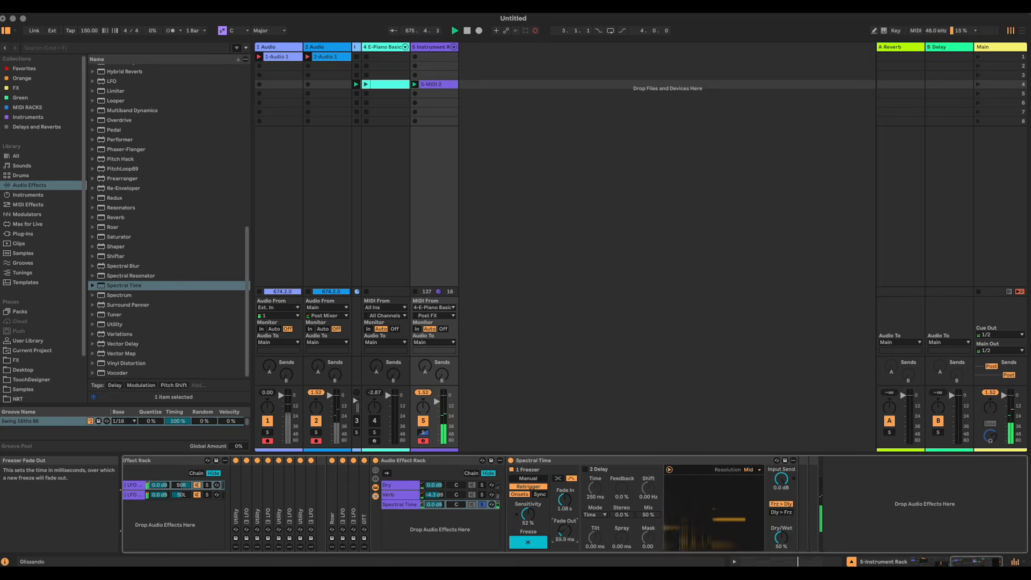
{"action": "left_click_drag", "start_coordinate": [564, 530], "coordinate": [565, 533]}
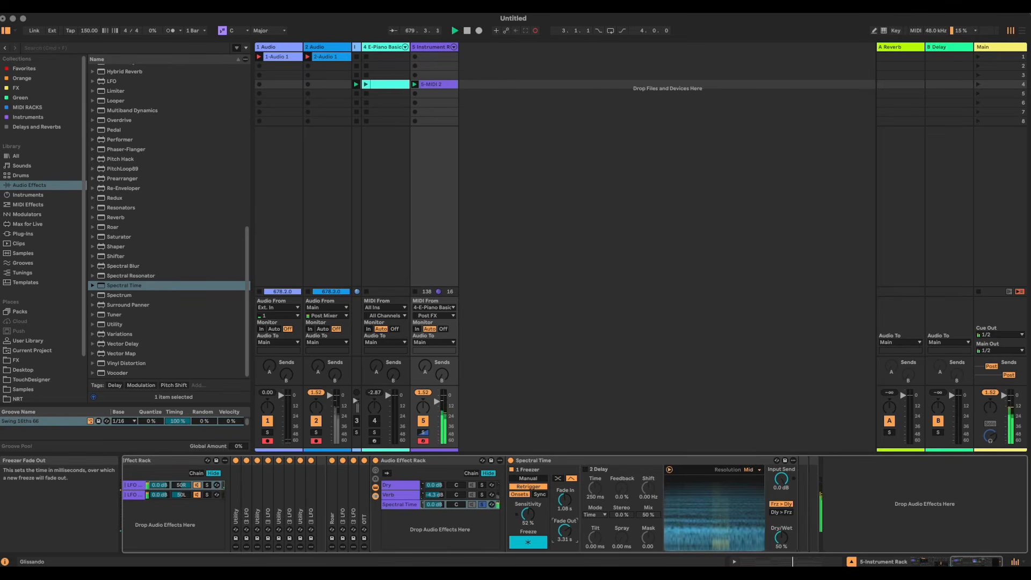
{"action": "left_click_drag", "start_coordinate": [536, 516], "coordinate": [564, 536]}
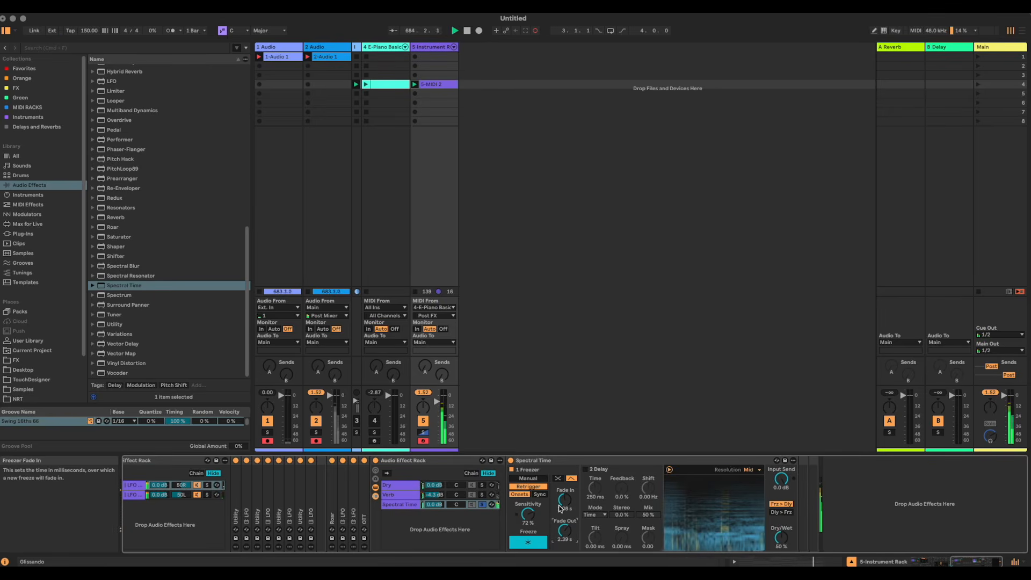
{"action": "left_click", "coordinate": [749, 470]}
{"action": "left_click", "coordinate": [752, 501]}
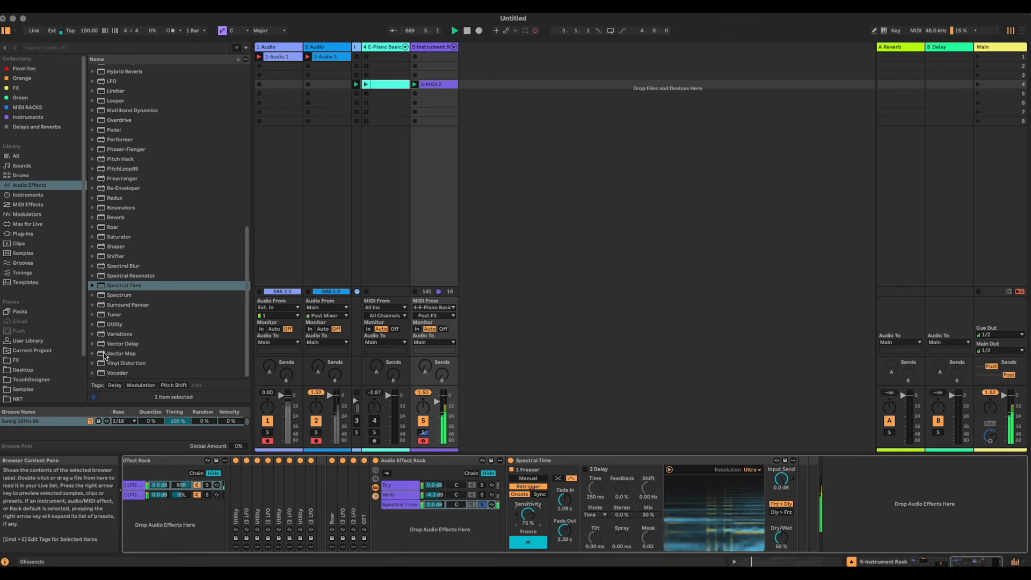
Insert a Utility before the Spectral Time and an LFO between the two
{"action": "left_click_drag", "start_coordinate": [114, 323], "coordinate": [510, 476]}
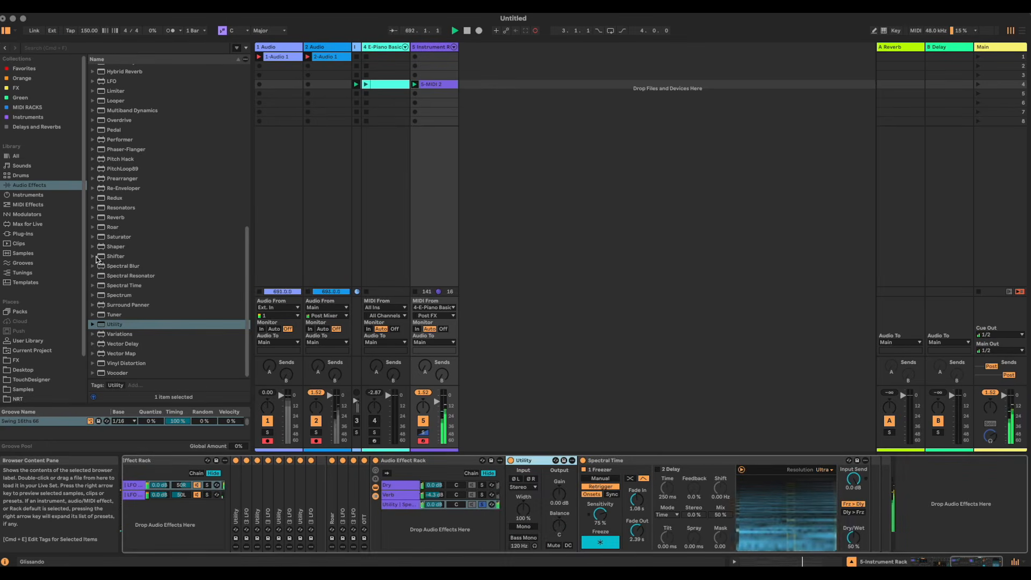
{"action": "left_click_drag", "start_coordinate": [103, 85], "coordinate": [578, 490]}
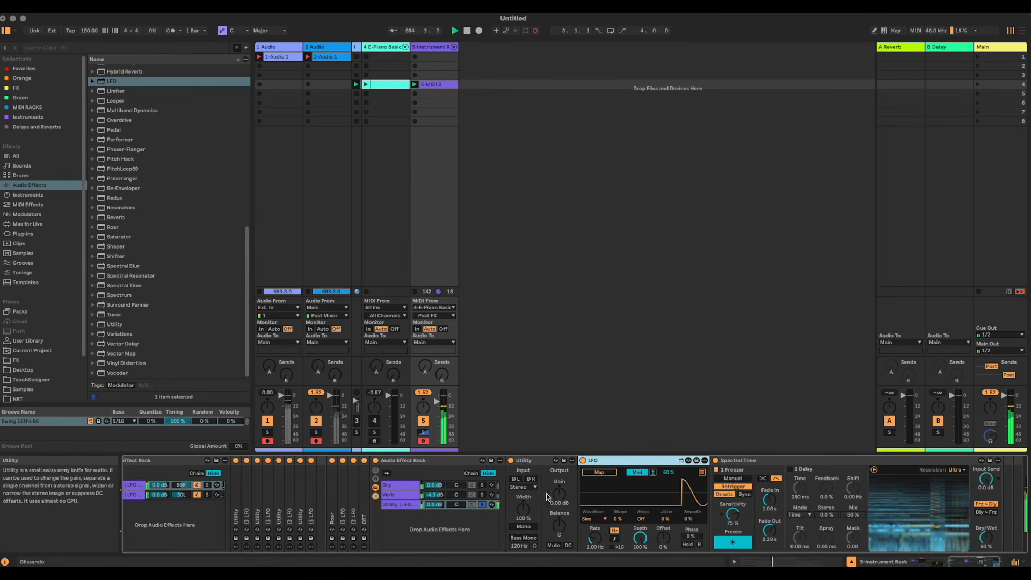
Set the Spectral Time chain's LFO to Random with a tempo-synced rate of 1/4 and map it to the Utility's gain at -inf dB
{"action": "left_click", "coordinate": [594, 519]}
{"action": "left_click", "coordinate": [594, 567]}
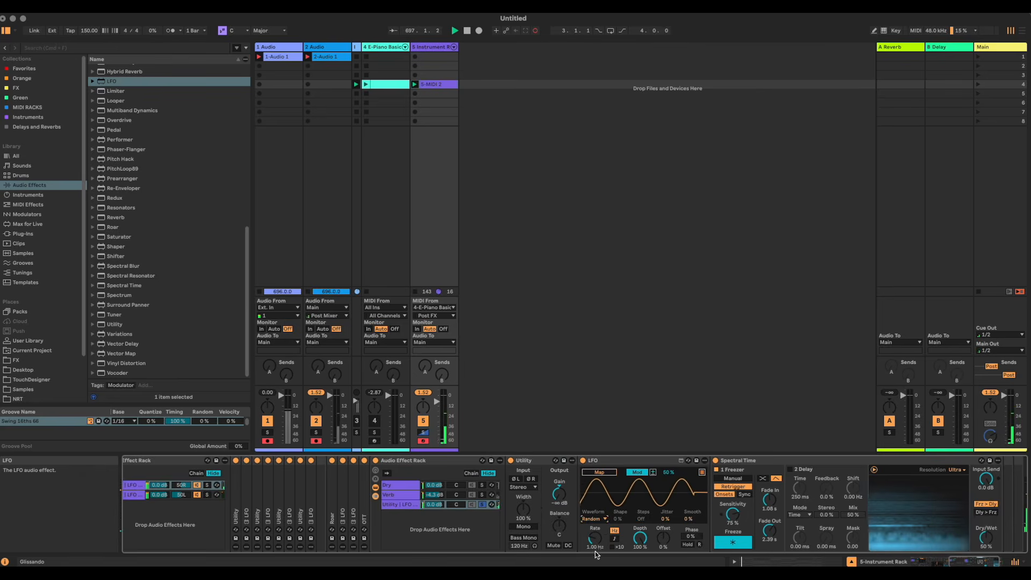
{"action": "left_click", "coordinate": [614, 538]}
{"action": "left_click_drag", "start_coordinate": [598, 547], "coordinate": [599, 549]}
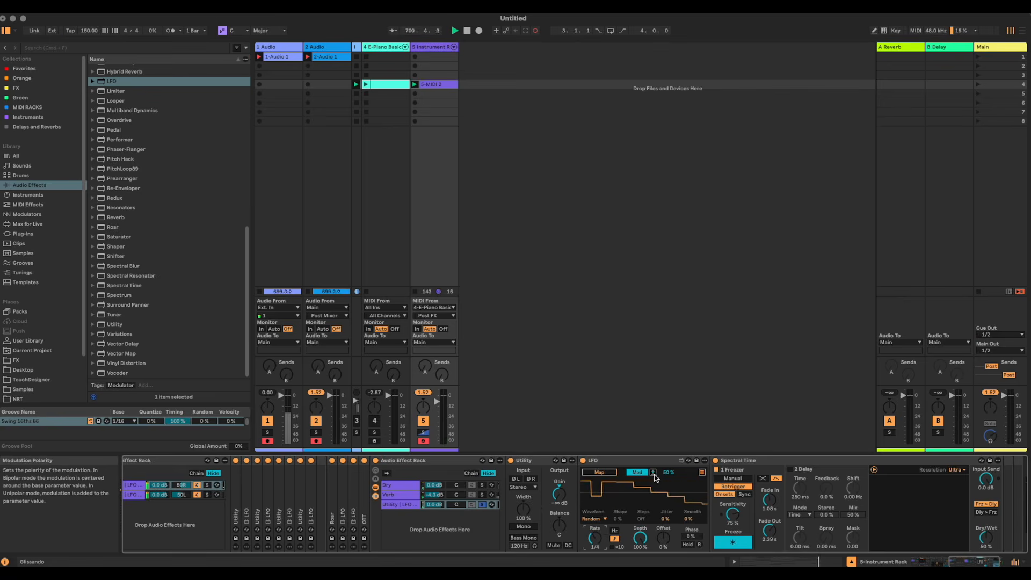
{"action": "left_click", "coordinate": [599, 472]}
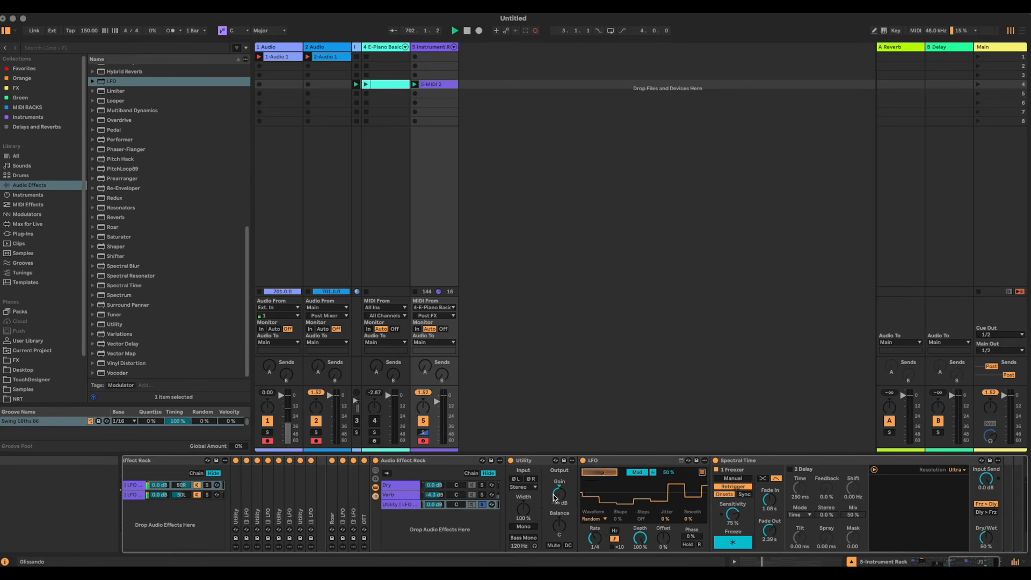
Fold the Spectral Time device and add a Hybrid Reverb after it in the same chain
{"action": "left_click", "coordinate": [411, 496]}
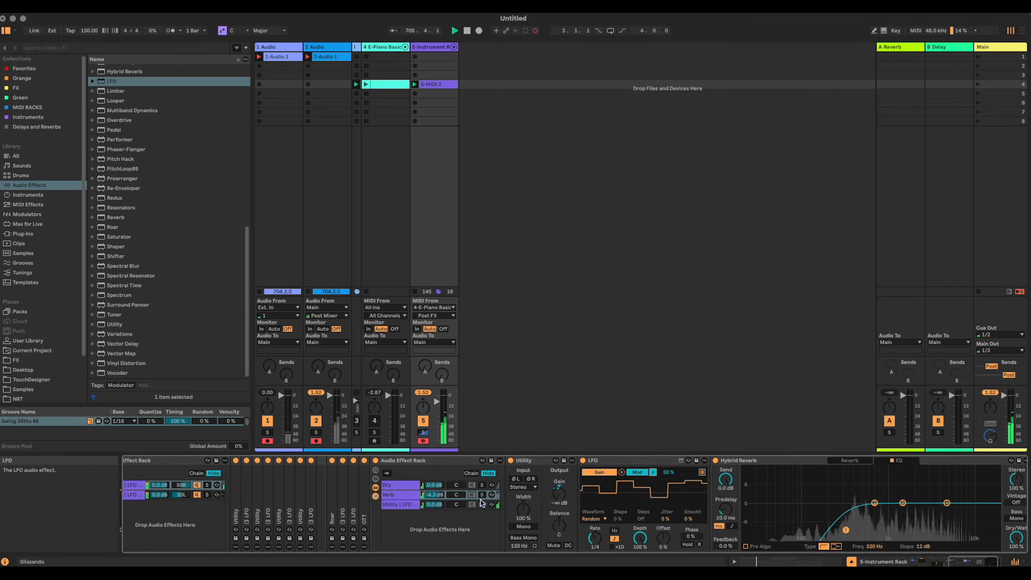
{"action": "left_click", "coordinate": [482, 505]}
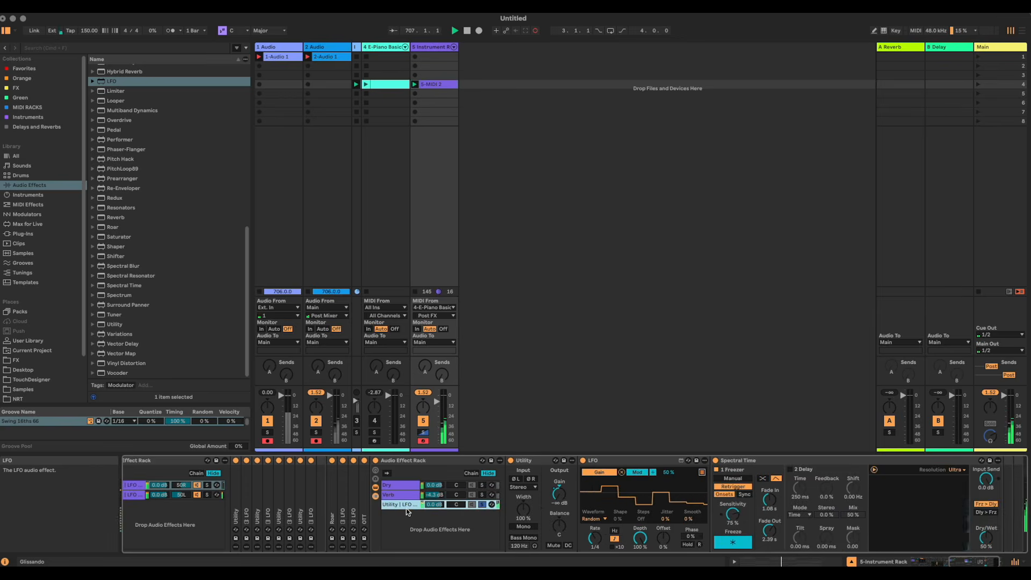
{"action": "left_click", "coordinate": [782, 462]}
{"action": "double_click", "coordinate": [782, 462]}
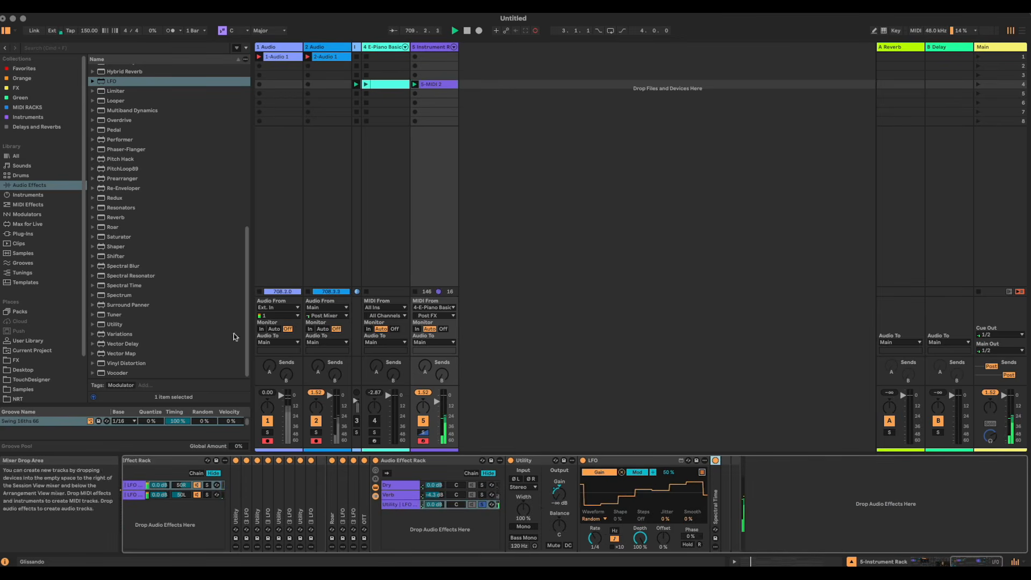
{"action": "scroll", "coordinate": [146, 280], "scroll_direction": "up", "scroll_amount": 6}
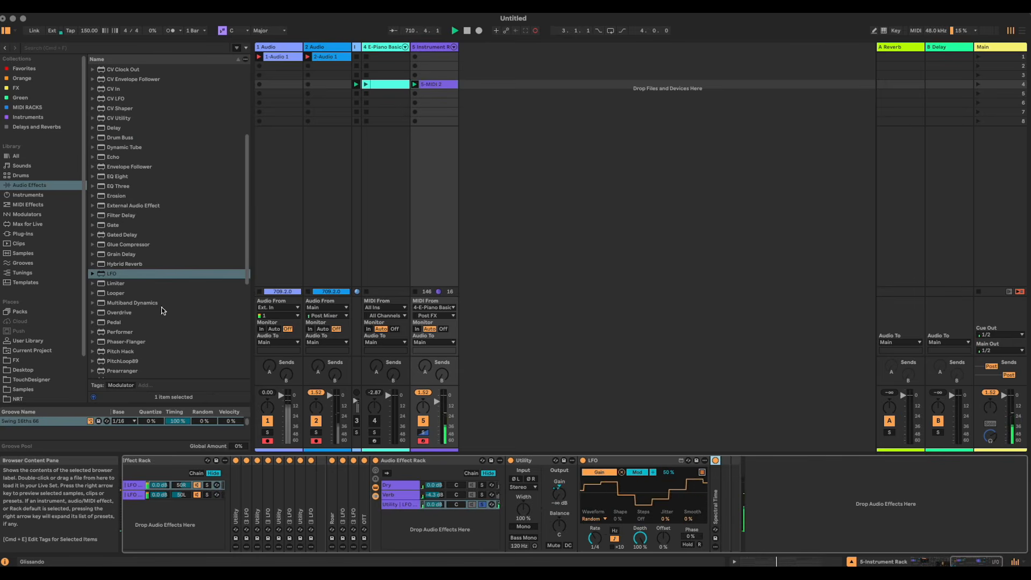
{"action": "scroll", "coordinate": [156, 305], "scroll_direction": "up", "scroll_amount": 3}
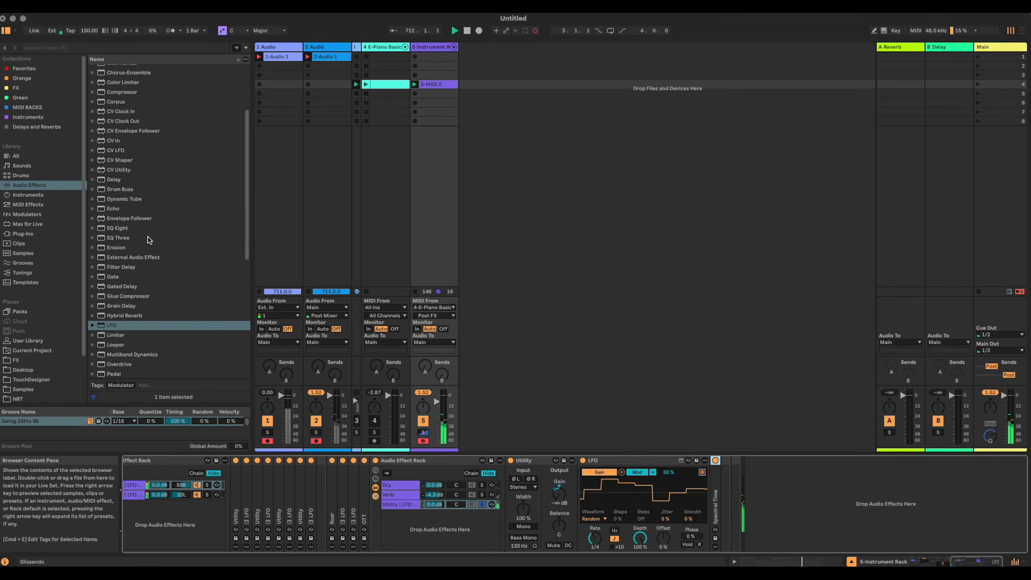
{"action": "scroll", "coordinate": [145, 318], "scroll_direction": "down", "scroll_amount": 3}
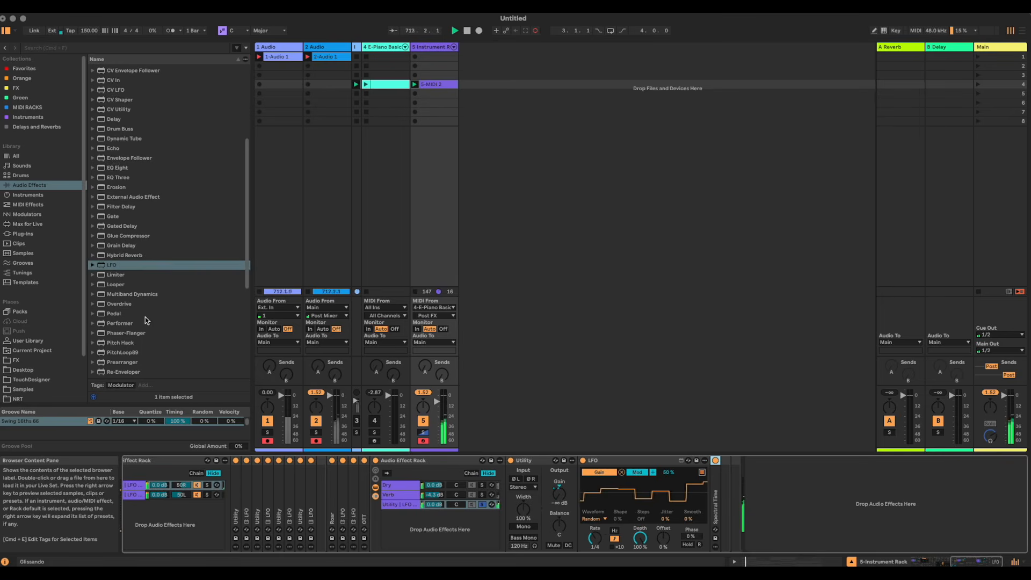
{"action": "mouse_move", "coordinate": [128, 255]}
{"action": "left_mouse_down"}
{"action": "mouse_move", "coordinate": [678, 380]}
{"action": "mouse_move", "coordinate": [727, 472]}
{"action": "mouse_move", "coordinate": [722, 483]}
{"action": "left_mouse_up"}
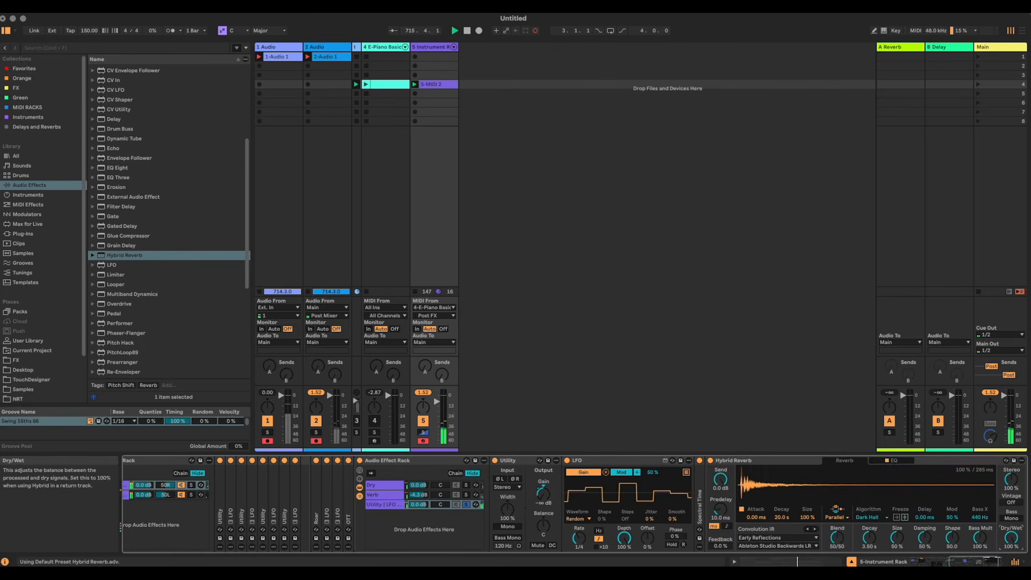
Cut the lows and roll off the highs in the new Hybrid Reverb's EQ
{"action": "left_click", "coordinate": [905, 463]}
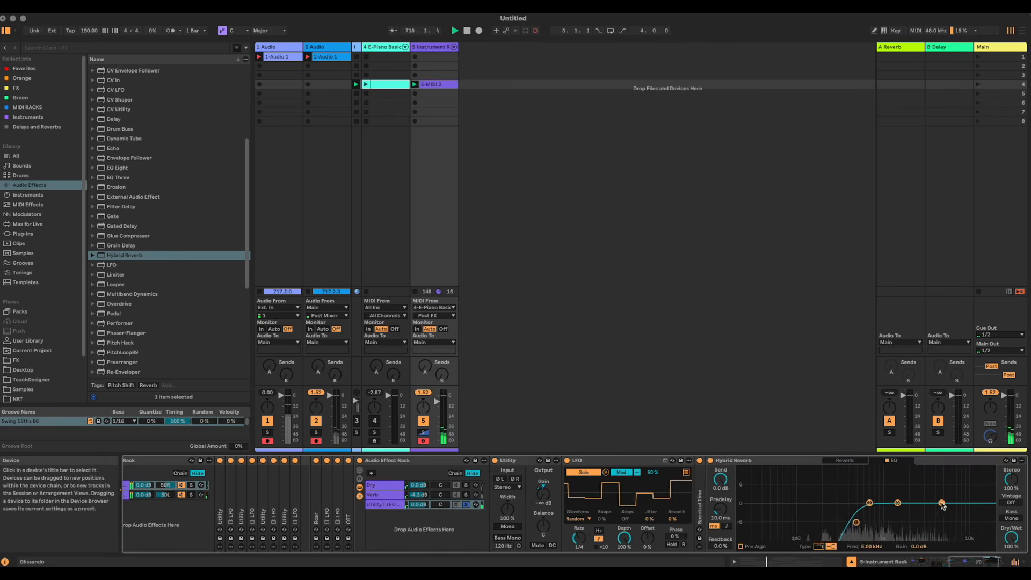
{"action": "left_click", "coordinate": [818, 546]}
{"action": "mouse_move", "coordinate": [941, 503]}
{"action": "left_mouse_down"}
{"action": "mouse_move", "coordinate": [953, 504]}
{"action": "mouse_move", "coordinate": [936, 507]}
{"action": "left_mouse_up"}
Show the Wavetable in the Instrument Rack's Chords chain
{"action": "left_click_drag", "start_coordinate": [987, 561], "coordinate": [971, 562]}
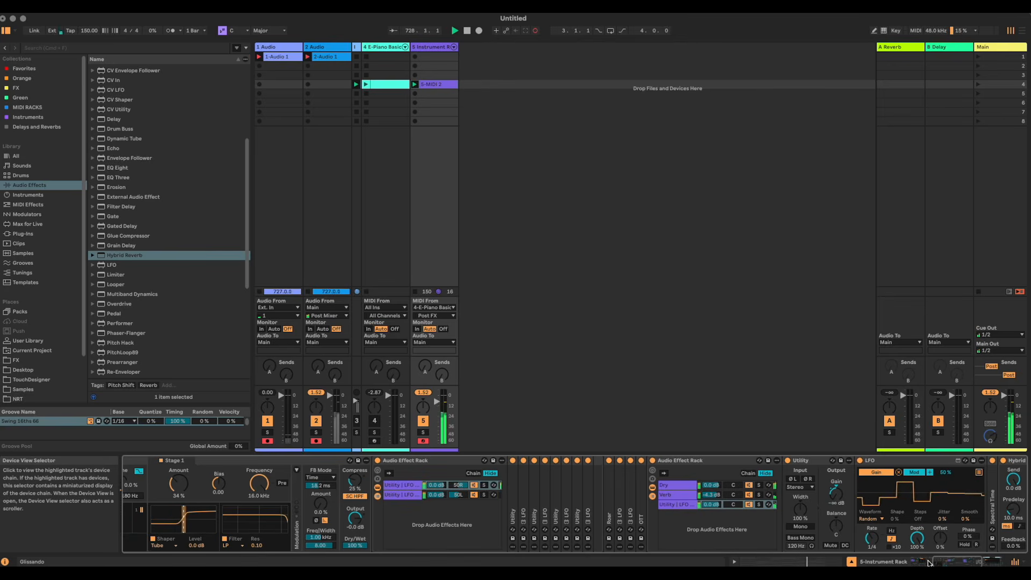
{"action": "left_click_drag", "start_coordinate": [945, 562], "coordinate": [919, 562]}
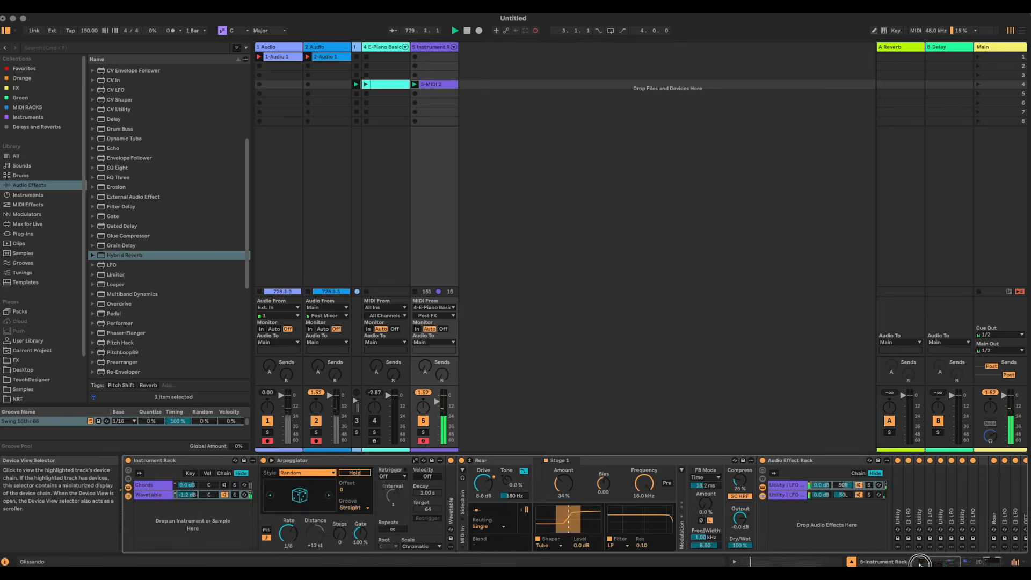
{"action": "left_click", "coordinate": [224, 484]}
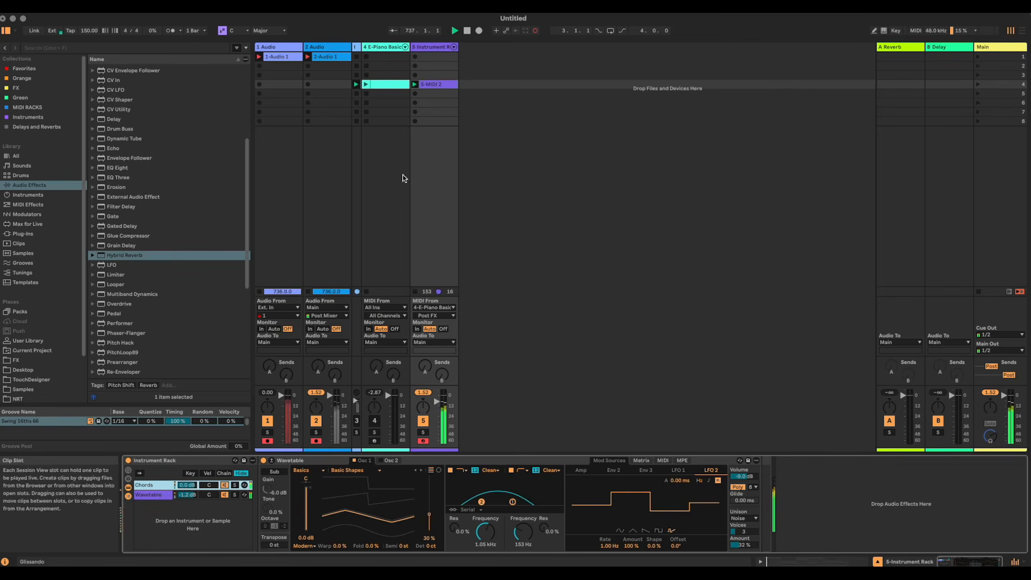
Activate the E-Piano Basic track and audition its clip with the Instrument Rack track muted, then reactivate and select the rack track
{"action": "left_click", "coordinate": [374, 423]}
{"action": "left_click", "coordinate": [374, 423]}
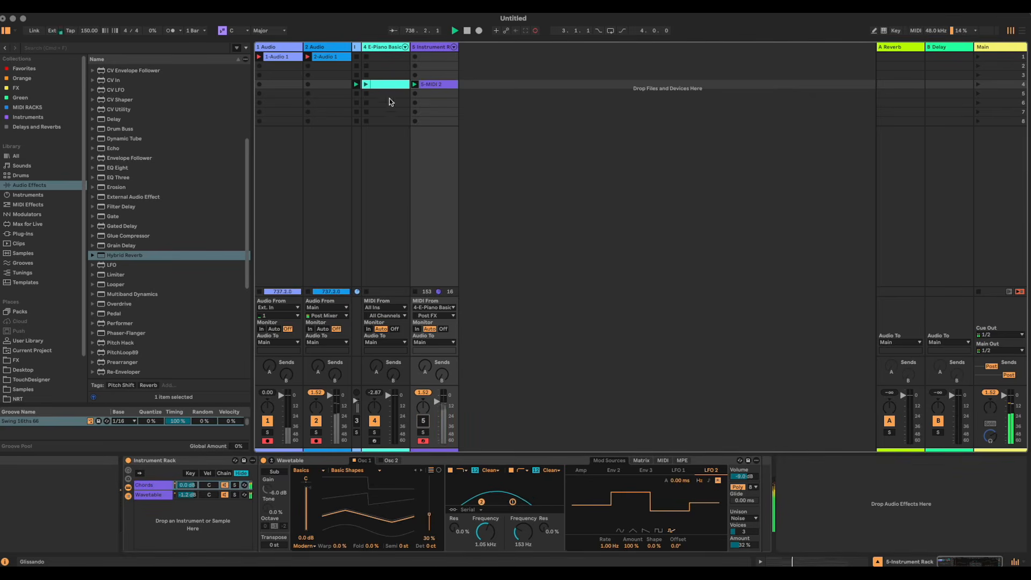
{"action": "left_click", "coordinate": [365, 86]}
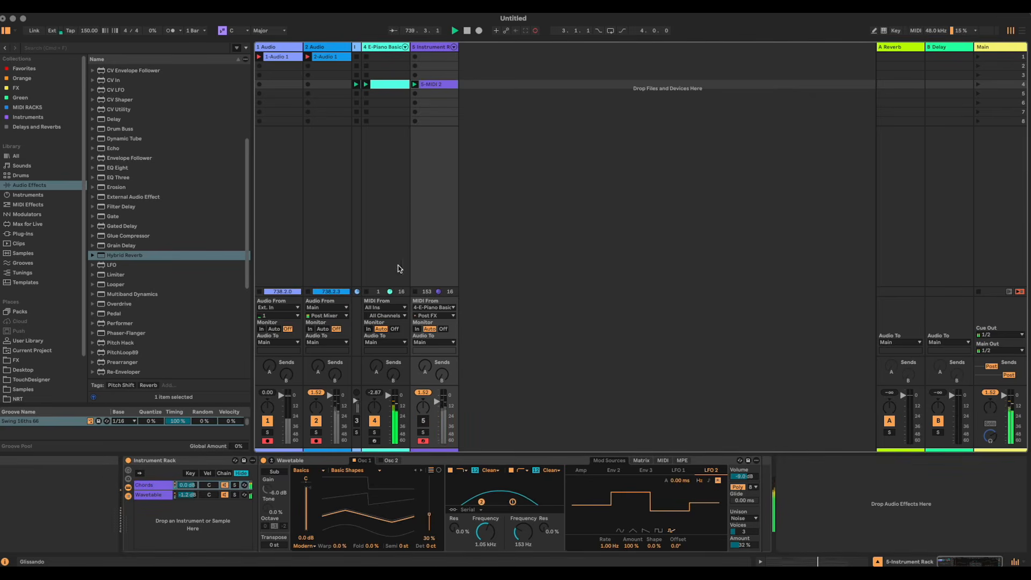
{"action": "left_click", "coordinate": [380, 47]}
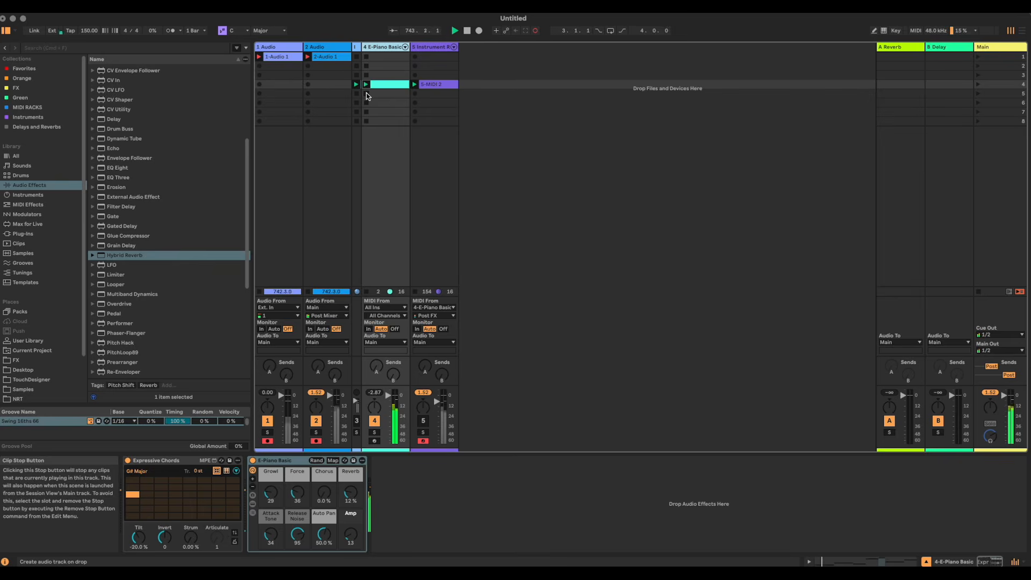
{"action": "left_click", "coordinate": [423, 421]}
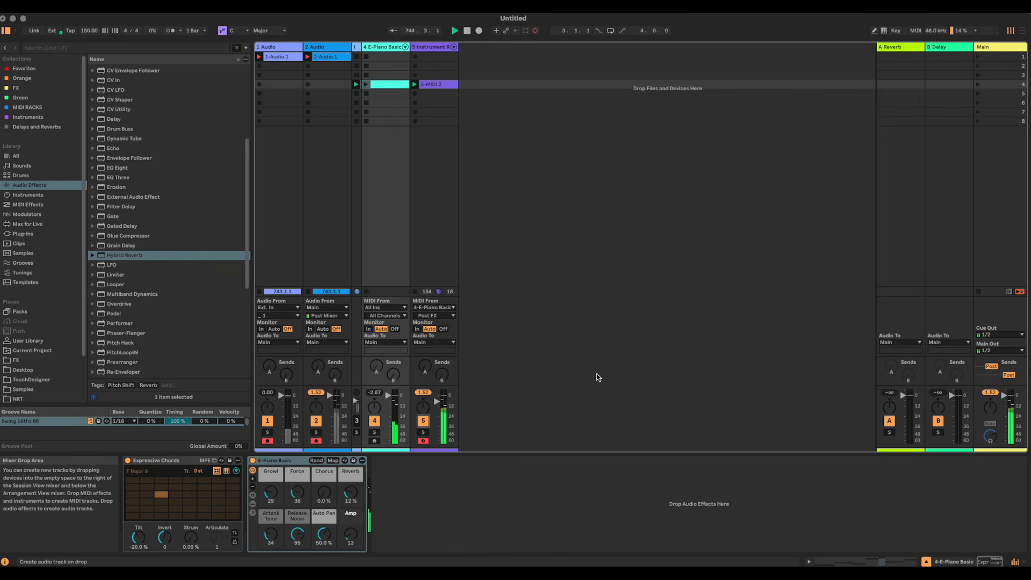
{"action": "left_click", "coordinate": [429, 47]}
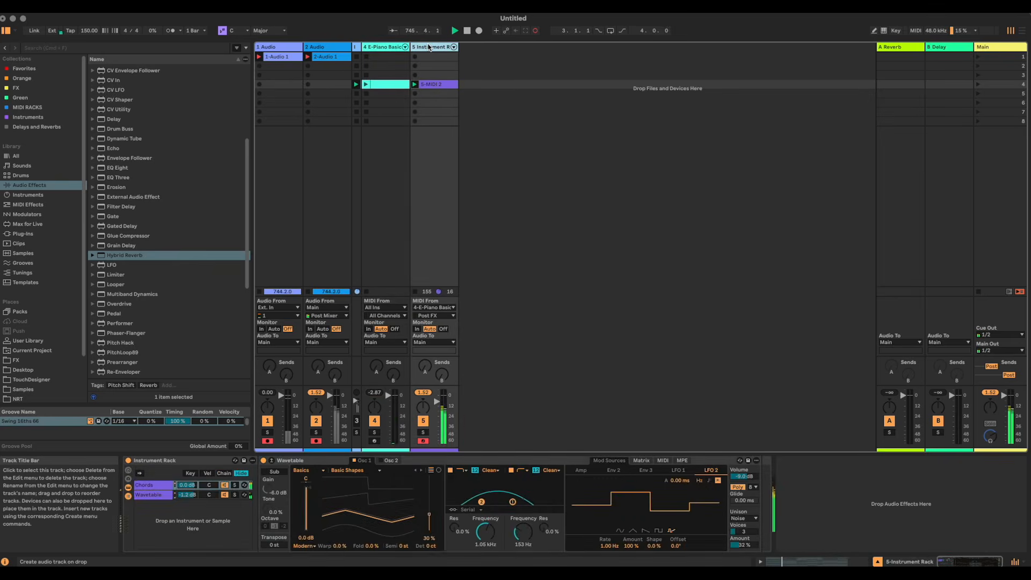